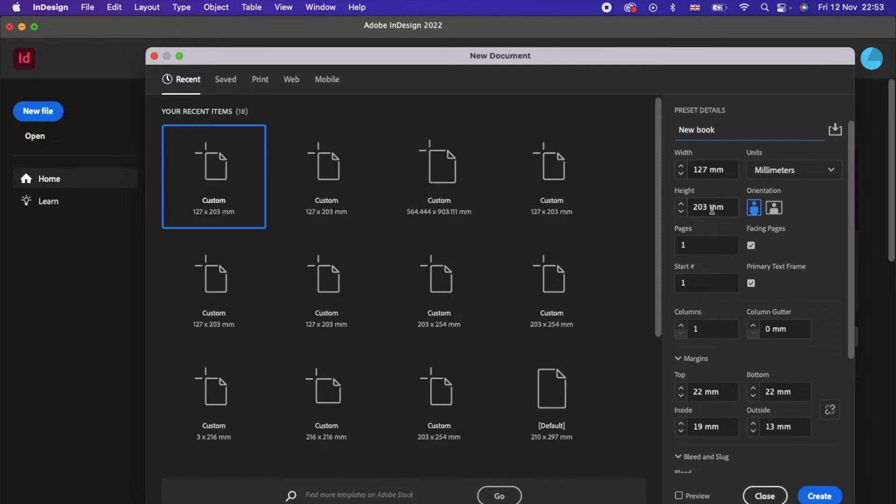
# Step: Keep millimetres as the unit, set the page count and enable facing pages
pyautogui.click(830, 172)
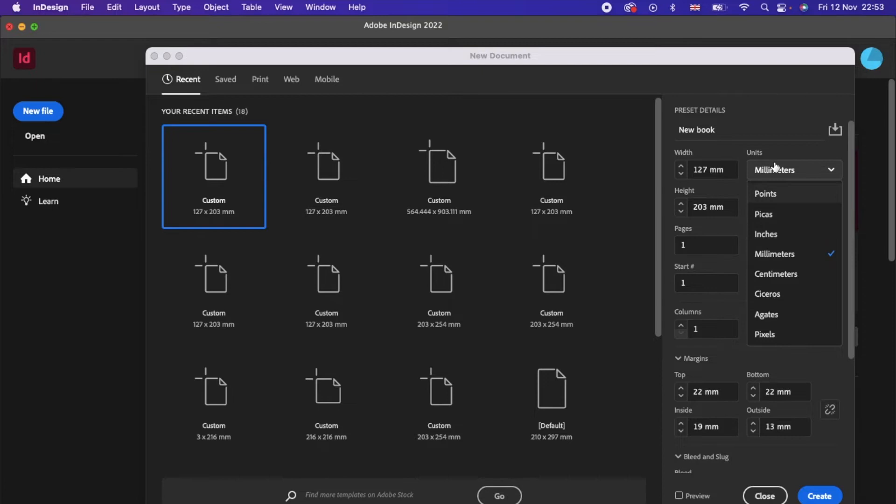
pyautogui.click(786, 150)
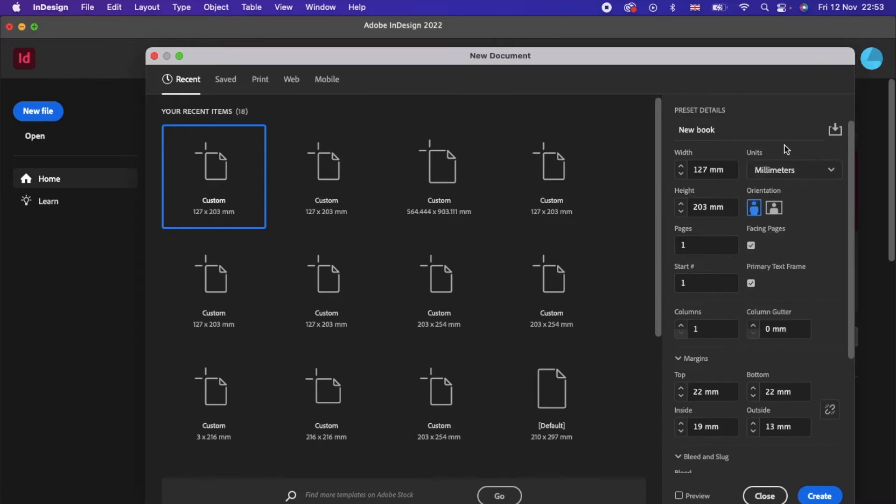
pyautogui.click(696, 245)
pyautogui.click(751, 245)
pyautogui.scroll(-5, 812, 333)
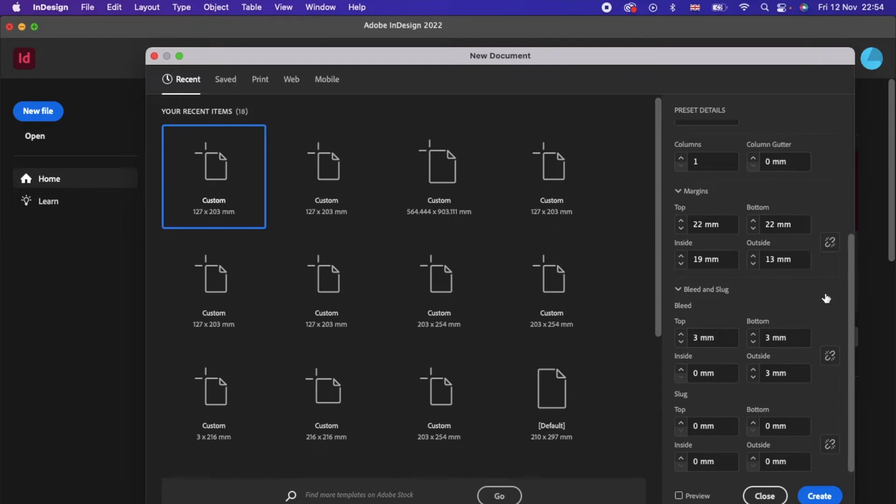
pyautogui.moveTo(850, 268); pyautogui.dragTo(854, 248)
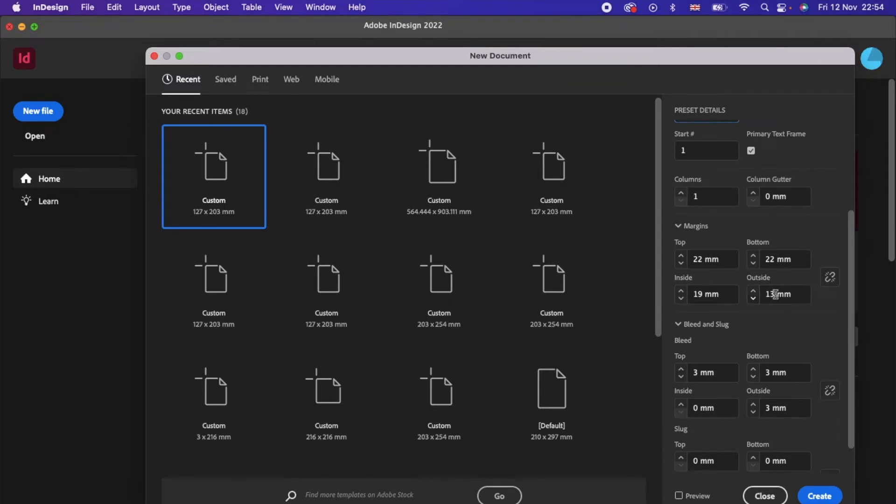
# Step: Adjust the inside and outside margin values
pyautogui.click(776, 294)
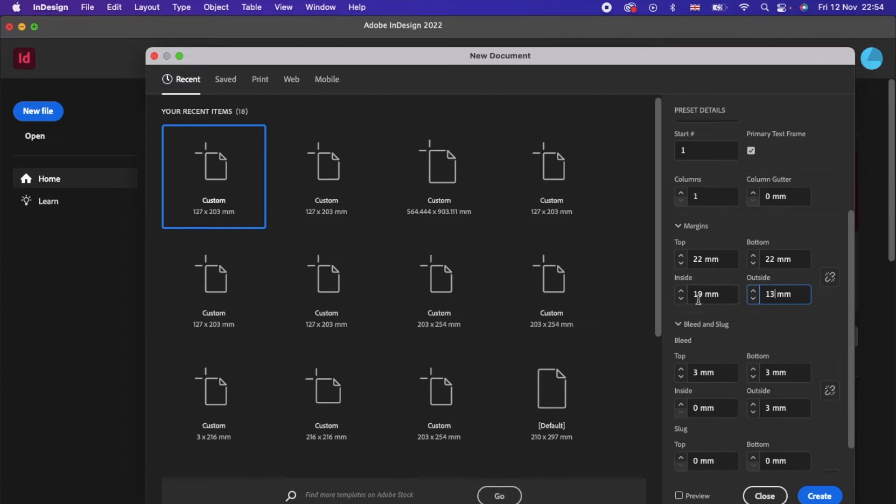
pyautogui.click(698, 295)
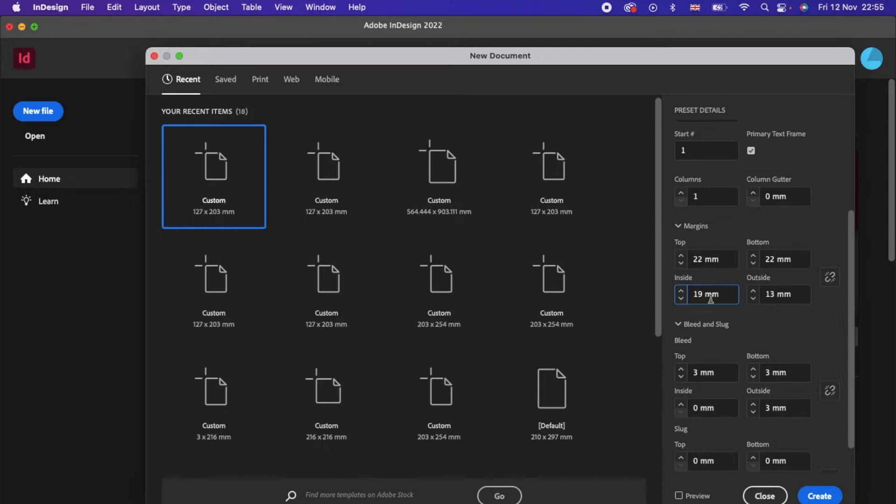
pyautogui.click(704, 295)
pyautogui.click(779, 294)
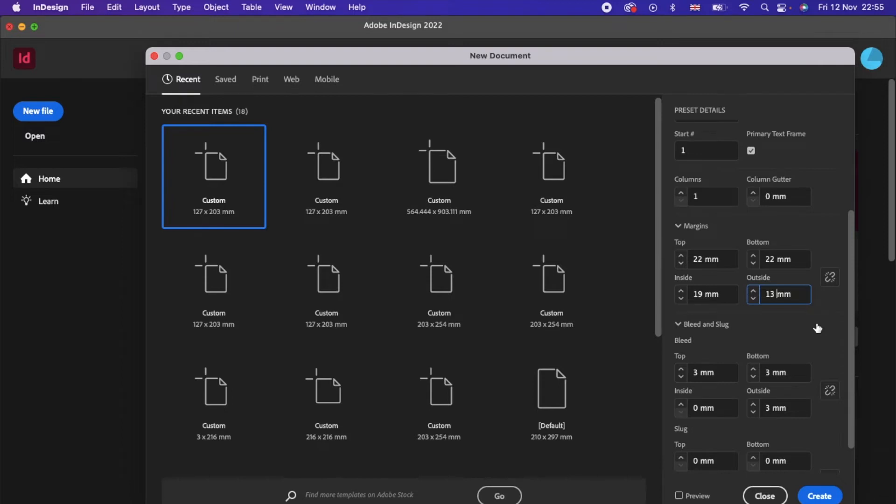
pyautogui.scroll(-2, 854, 374)
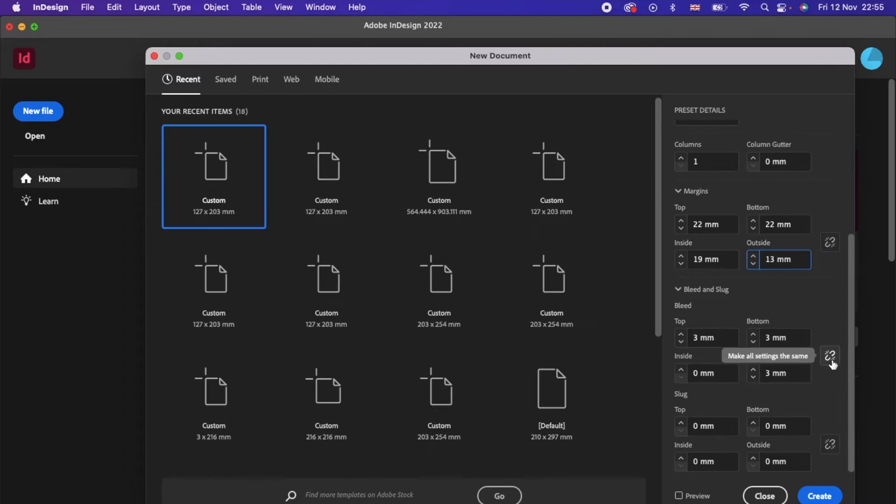
# Step: Link the bleed values and set 3 mm bleed on every side
pyautogui.click(831, 362)
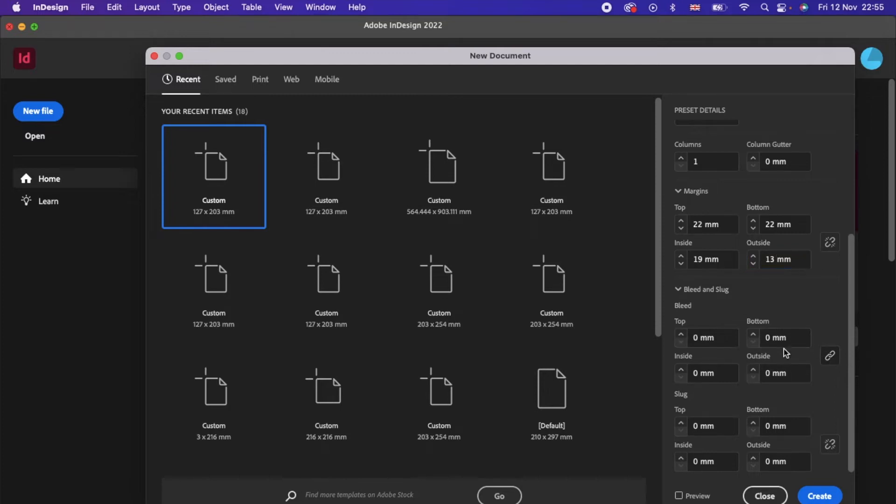
pyautogui.click(696, 339)
pyautogui.write('3')
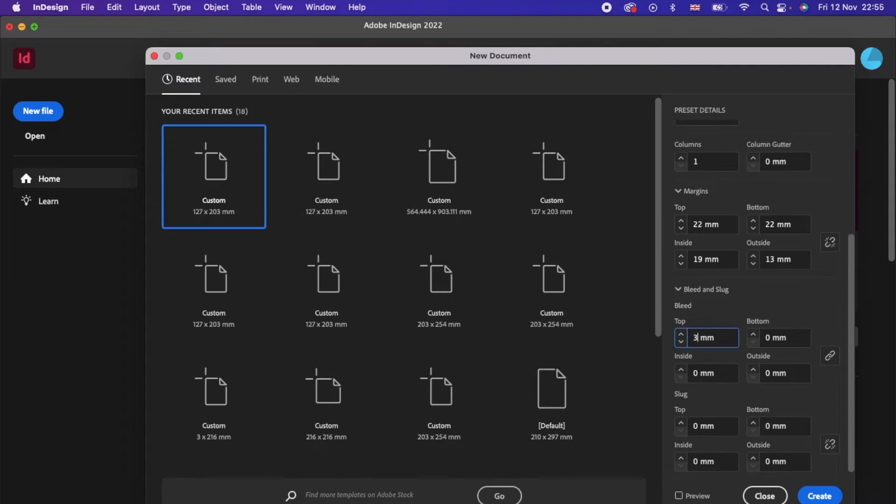
pyautogui.click(831, 383)
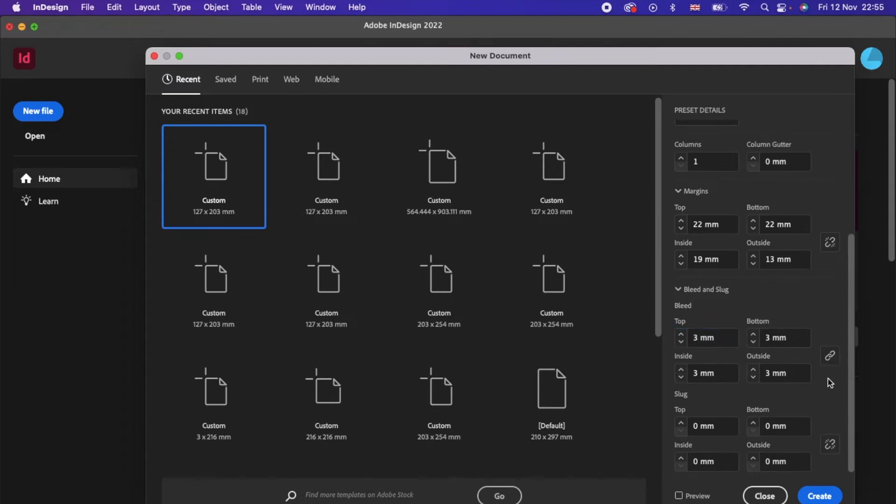
# Step: Unlink the bleed, set Inside bleed to 0 mm and create the document
pyautogui.click(830, 355)
pyautogui.click(694, 374)
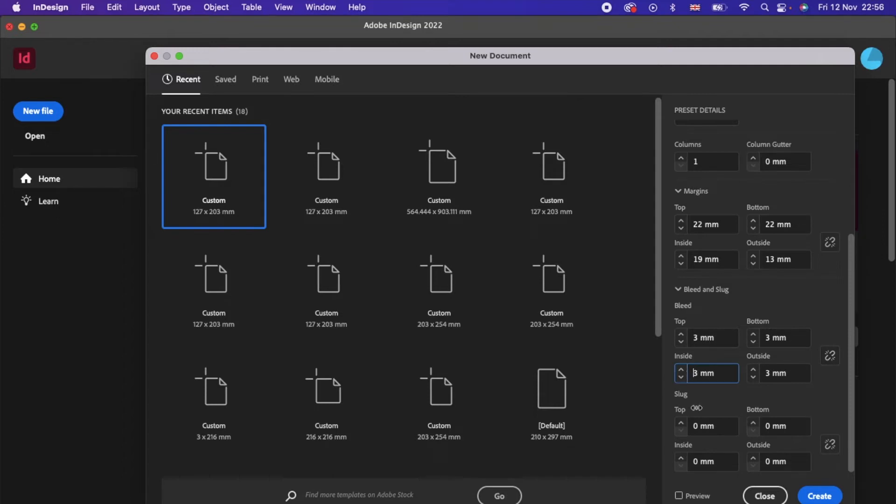
pyautogui.press('Delete')
pyautogui.write('0')
pyautogui.click(841, 315)
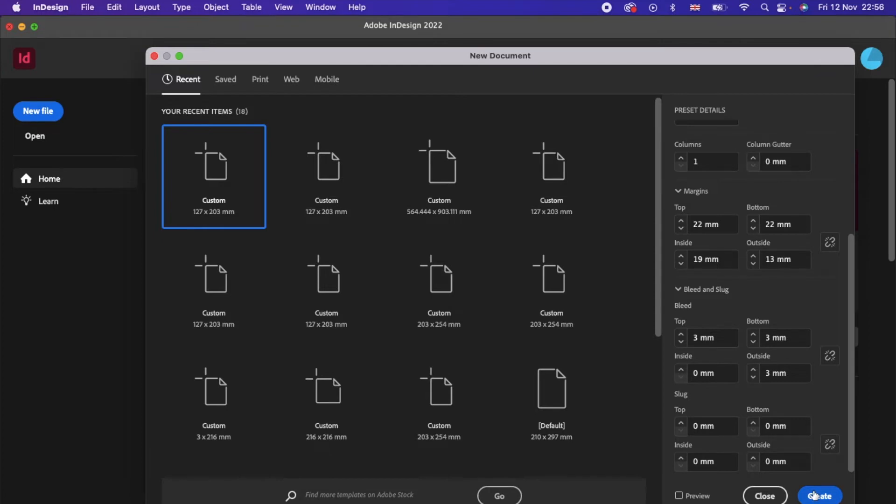
pyautogui.click(815, 496)
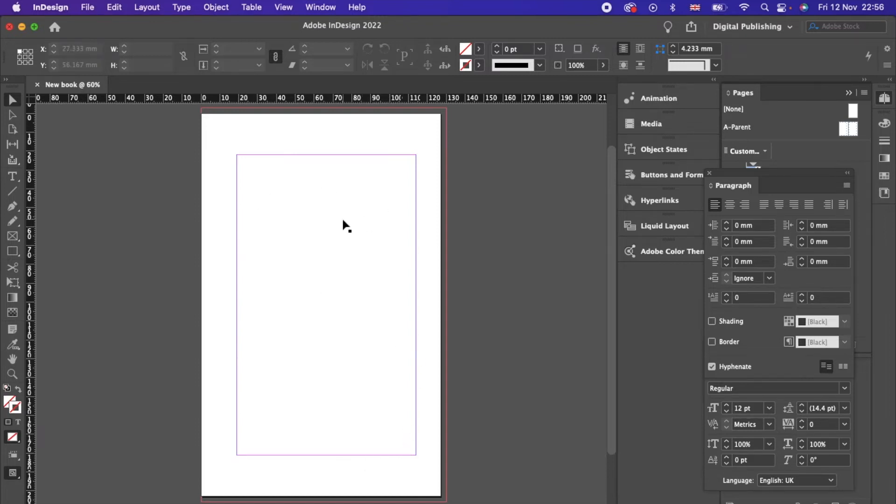
pyautogui.click(89, 7)
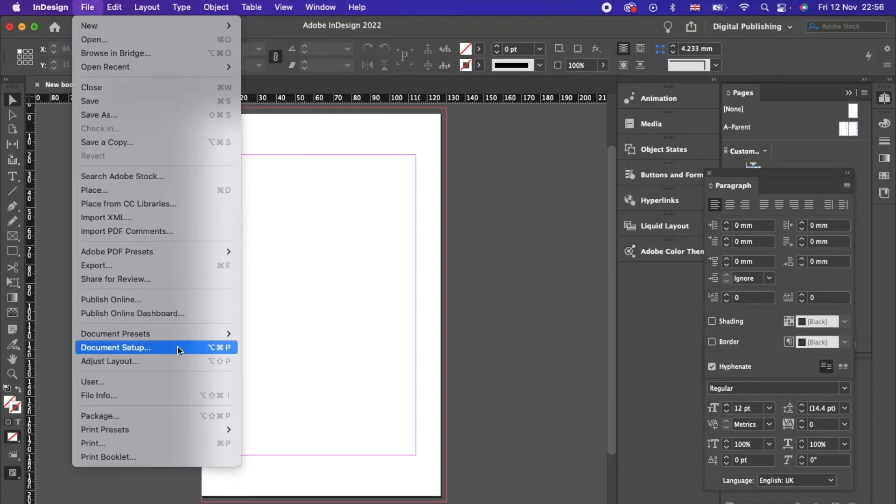
pyautogui.click(177, 348)
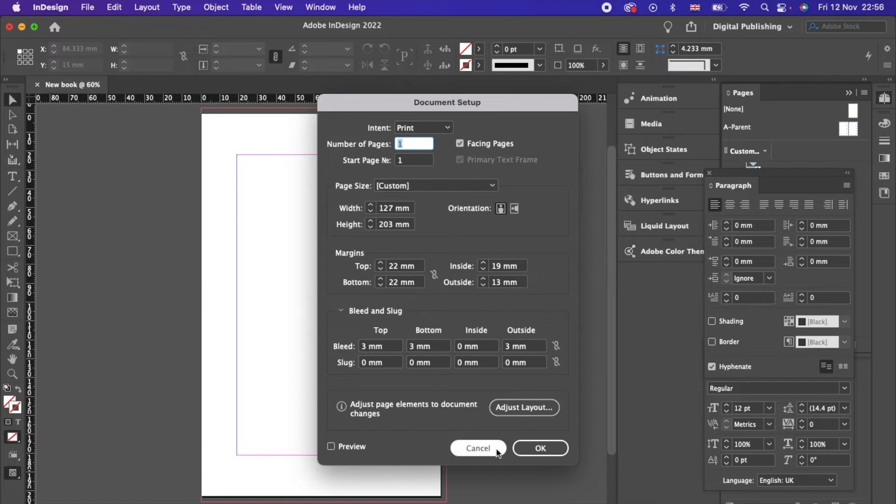
pyautogui.click(478, 448)
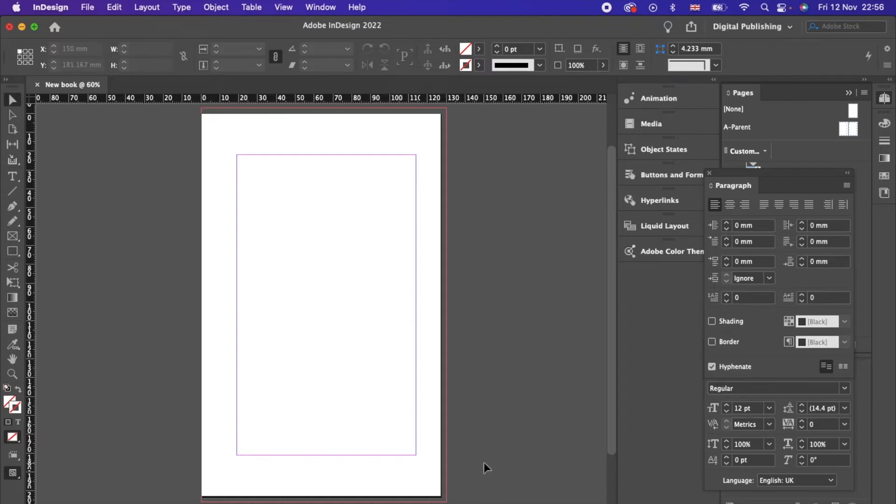
pyautogui.press('super+Tab')
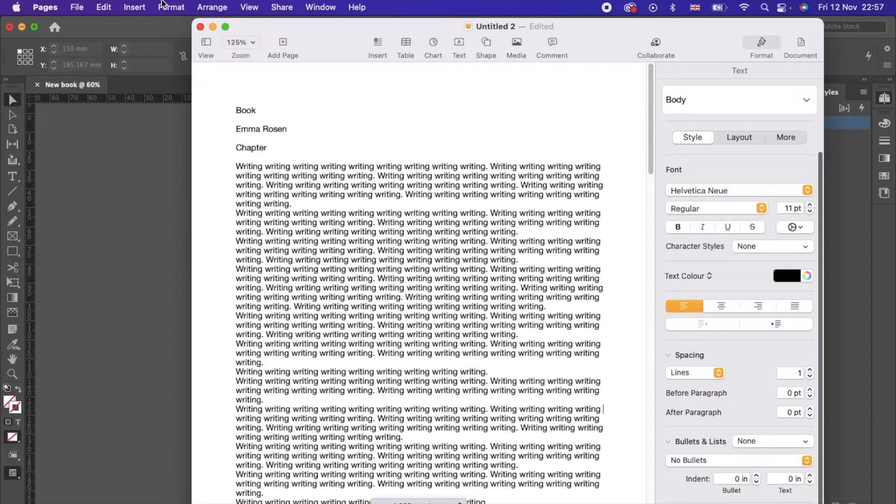
# Step: Select the whole Pages manuscript with Edit > Select All
pyautogui.click(135, 7)
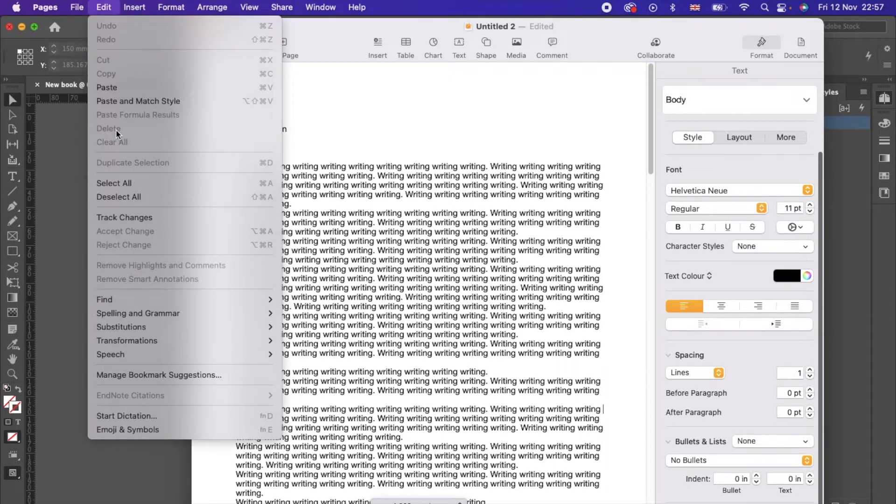
pyautogui.click(129, 189)
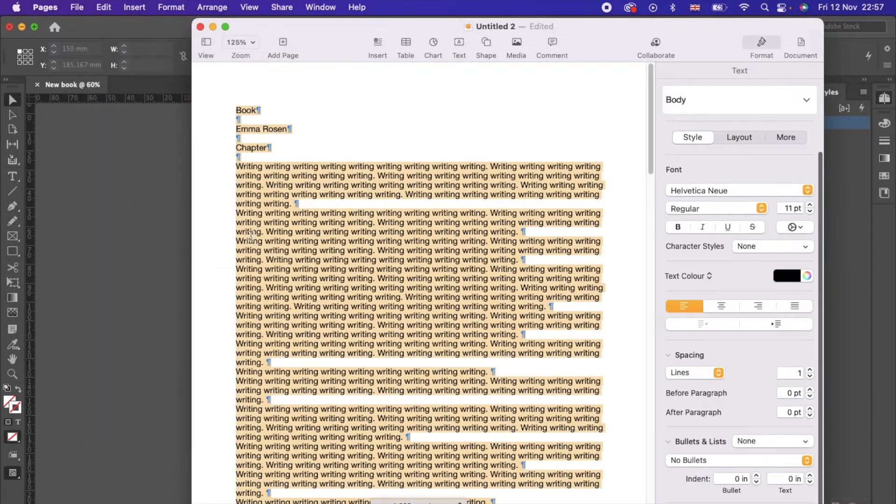
# Step: Paste the manuscript into InDesign and stretch its frame to the 95 × 159 mm margins
pyautogui.click(163, 307)
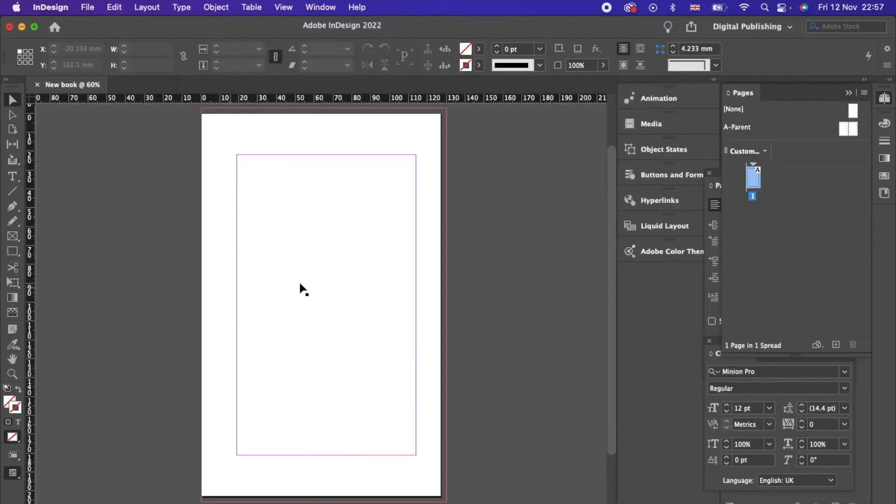
pyautogui.press('super+v')
pyautogui.moveTo(270, 239); pyautogui.dragTo(237, 153)
pyautogui.moveTo(371, 338); pyautogui.dragTo(416, 456)
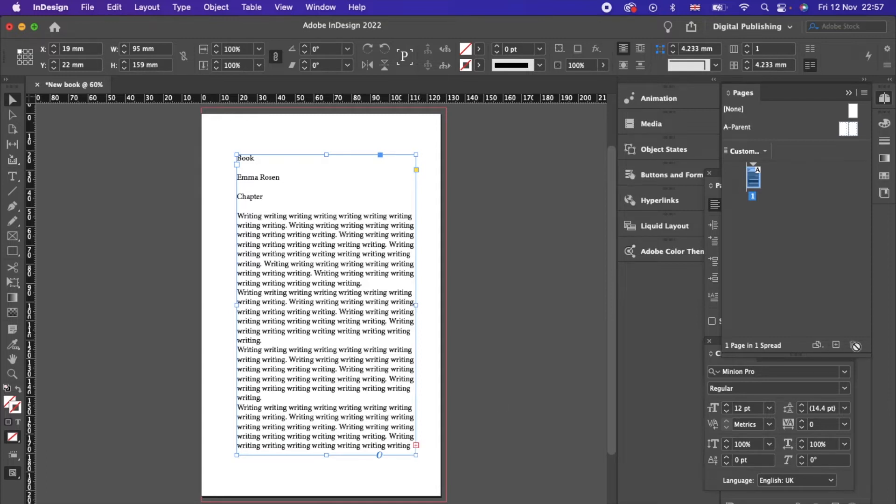
# Step: Add several pages to the document and bring page 1 into view
pyautogui.click(837, 344)
pyautogui.click(838, 345)
pyautogui.click(837, 345)
pyautogui.click(838, 345)
pyautogui.click(838, 346)
pyautogui.click(838, 346)
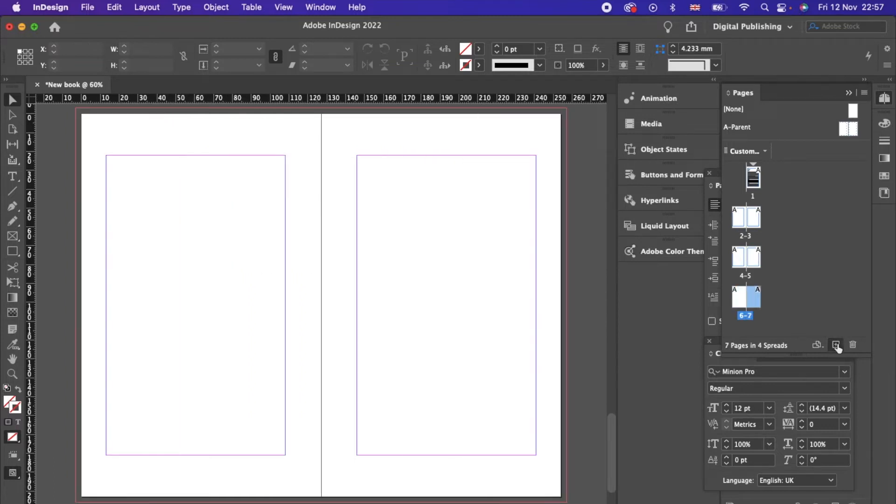
pyautogui.click(838, 346)
pyautogui.click(838, 346)
pyautogui.click(838, 346)
pyautogui.scroll(3, 772, 279)
pyautogui.click(754, 180)
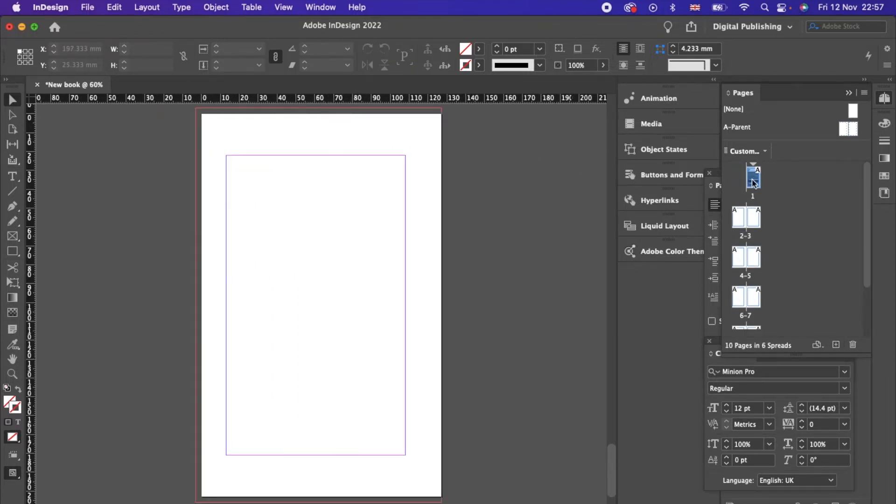
pyautogui.doubleClick(753, 182)
# Step: Flow the overflowing text from page 1's frame onto page 2
pyautogui.click(371, 409)
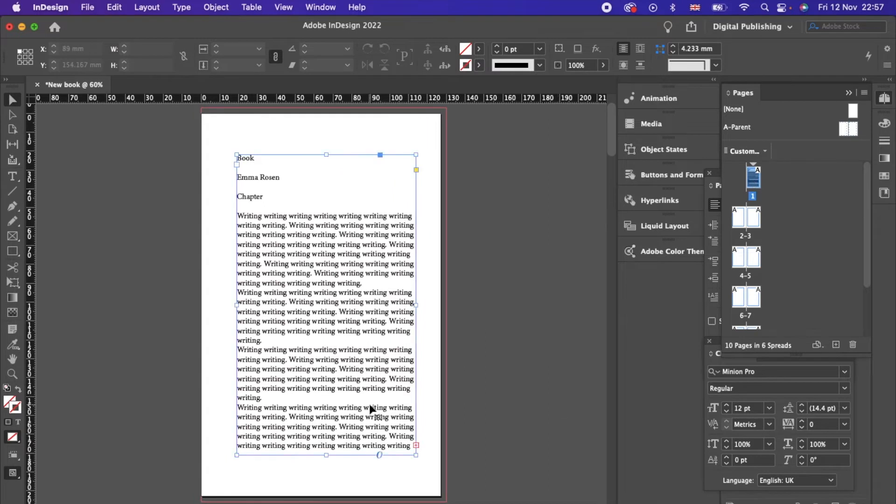
pyautogui.click(416, 446)
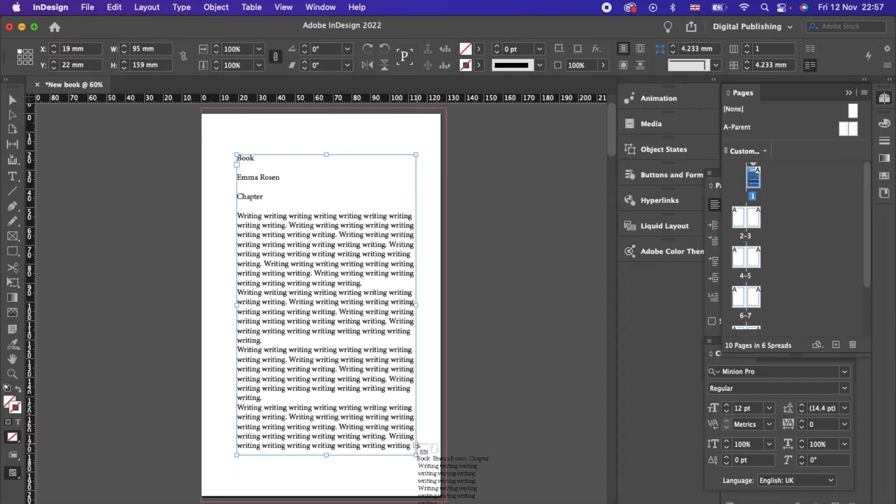
pyautogui.scroll(-1, 365, 341)
pyautogui.scroll(-10, 364, 341)
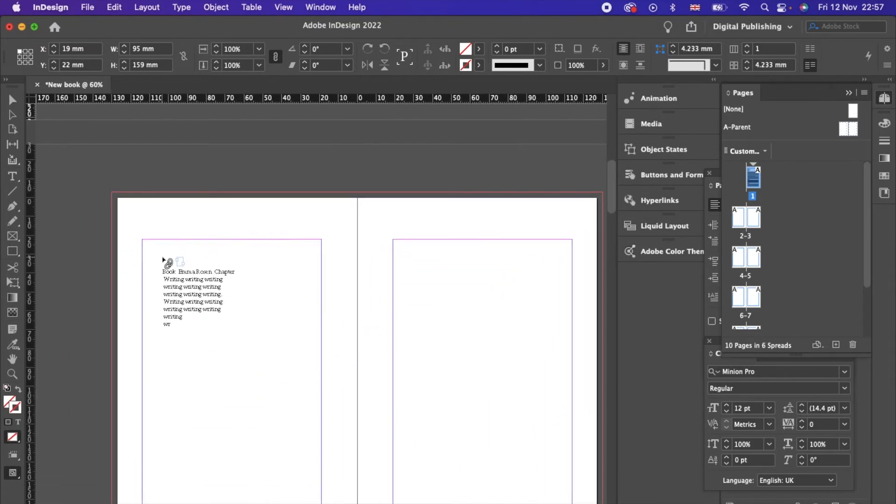
pyautogui.click(165, 260)
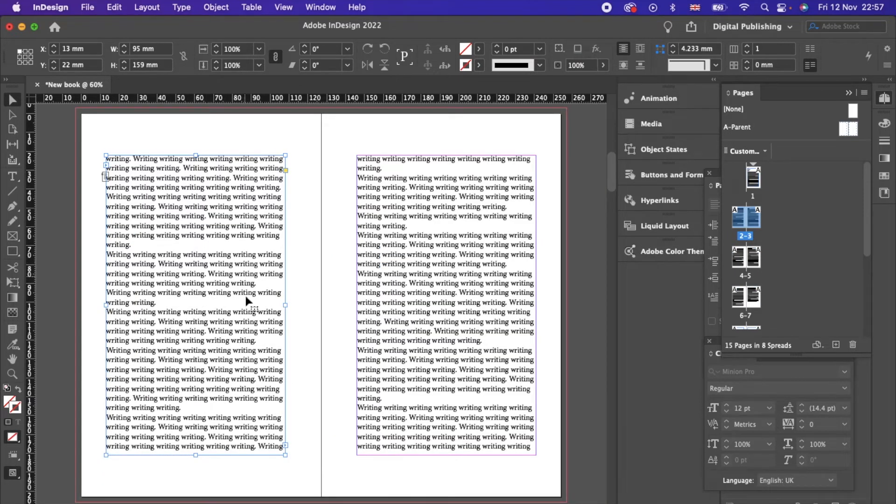
pyautogui.scroll(-10, 374, 441)
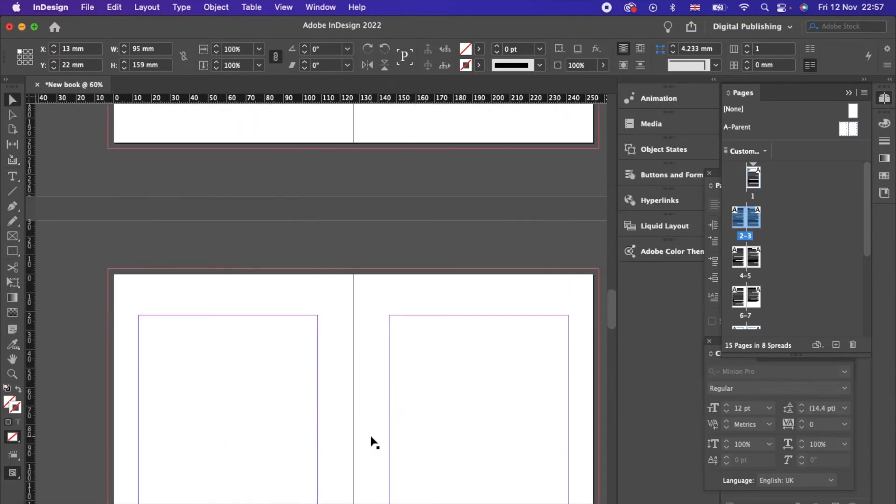
pyautogui.scroll(-15, 374, 441)
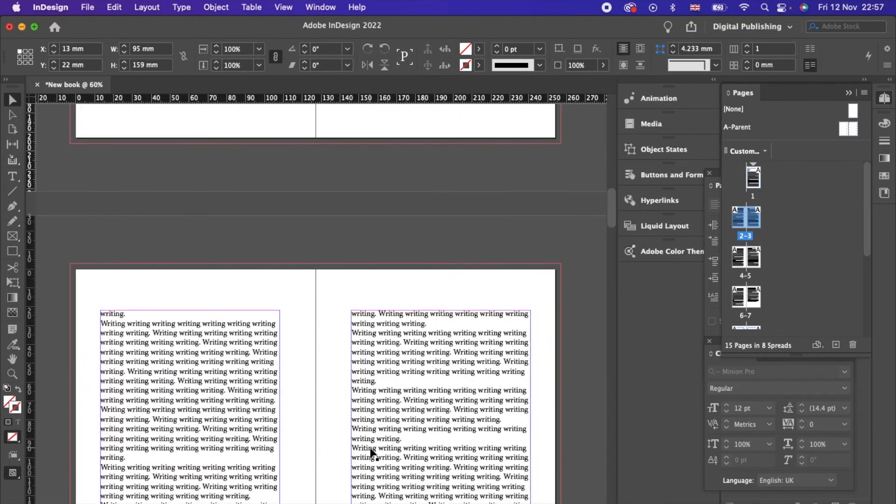
pyautogui.scroll(5, 372, 453)
pyautogui.scroll(15, 373, 453)
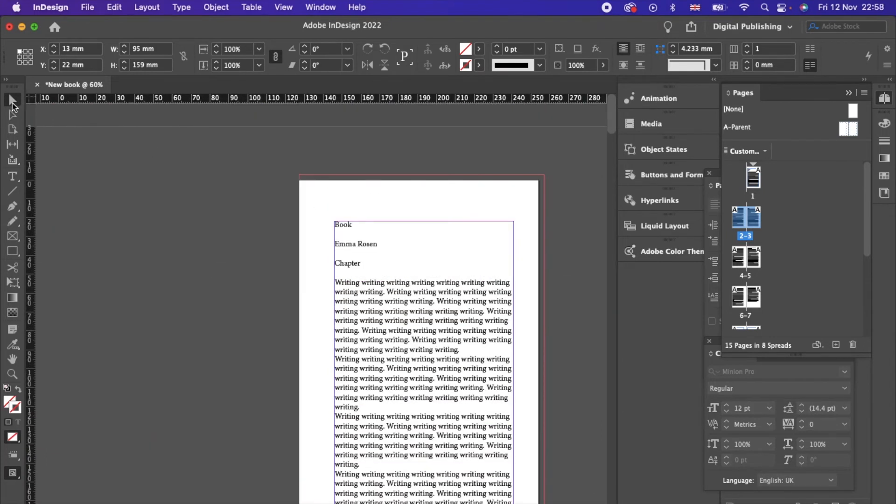
# Step: Insert a page break after the author's name on page 1
pyautogui.click(386, 247)
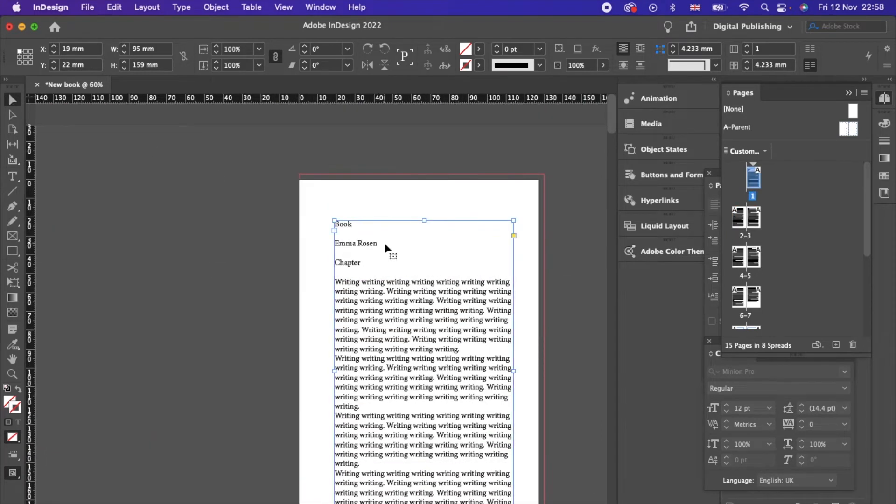
pyautogui.doubleClick(382, 243)
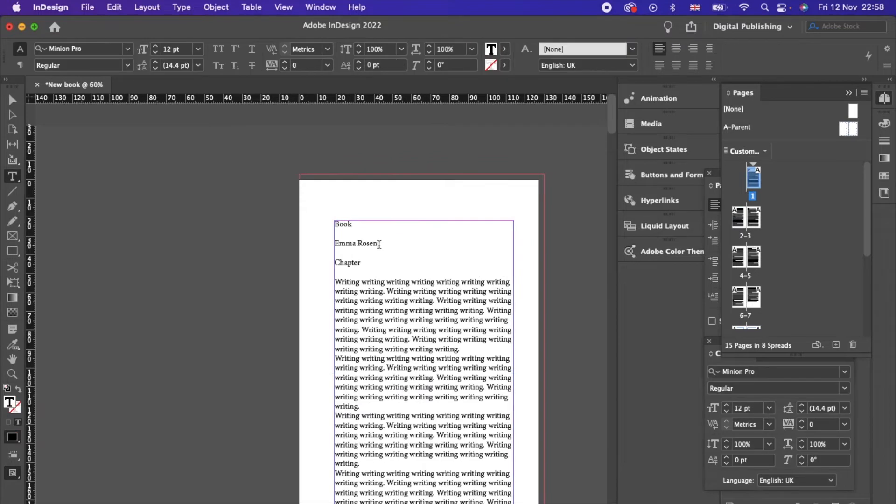
pyautogui.click(147, 8)
pyautogui.moveTo(181, 8)
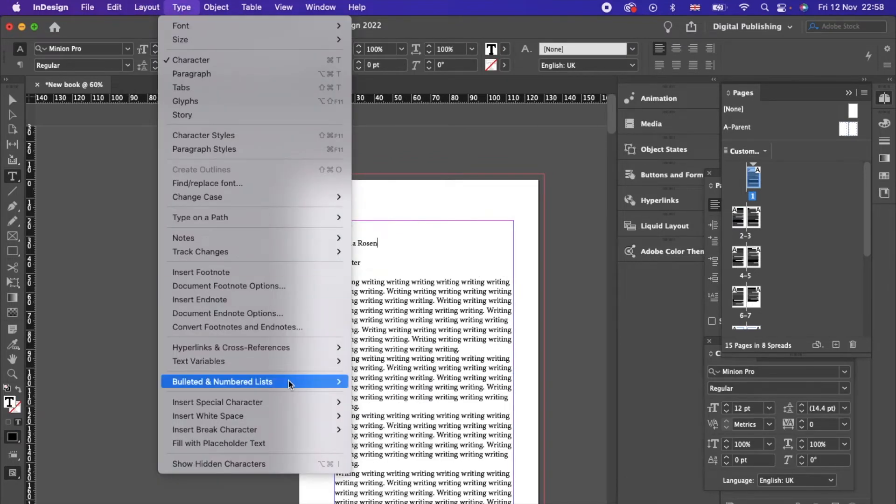
pyautogui.moveTo(300, 434)
pyautogui.click(379, 437)
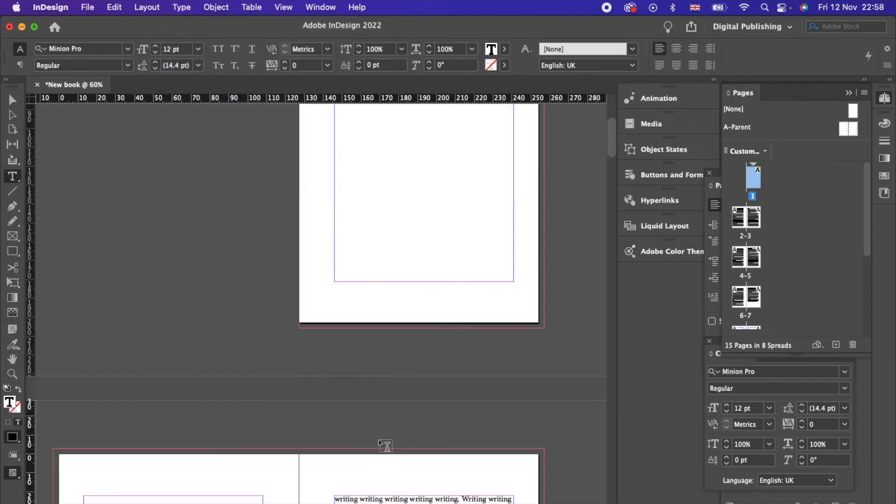
# Step: Set the word Book in My Underwood and enlarge it to 21 pt
pyautogui.moveTo(367, 225); pyautogui.dragTo(321, 226)
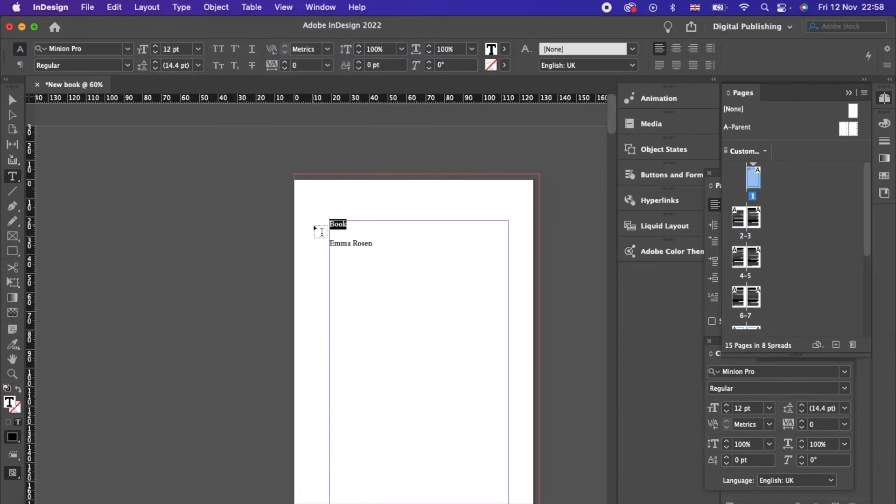
pyautogui.click(815, 371)
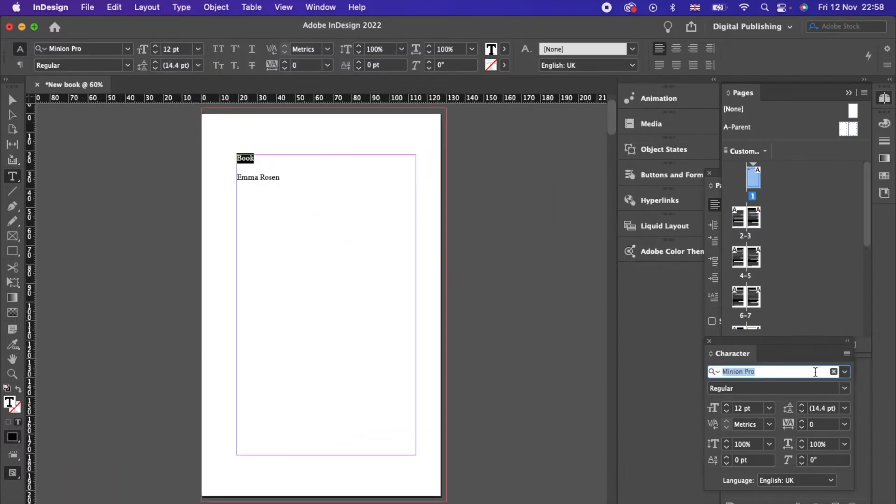
pyautogui.write('My Under')
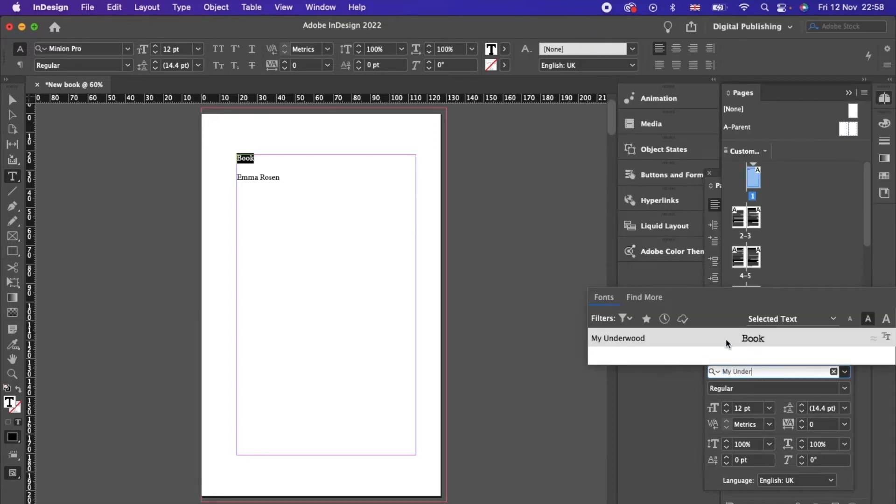
pyautogui.click(727, 338)
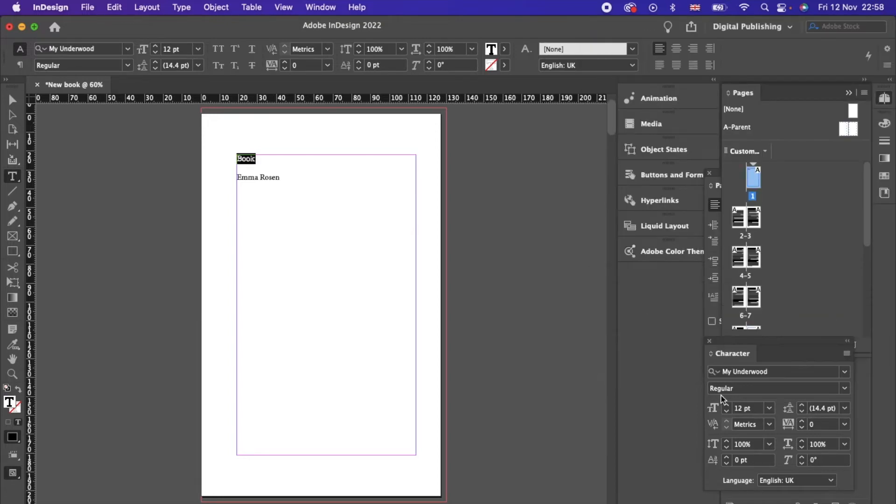
pyautogui.click(727, 406)
pyautogui.click(727, 405)
pyautogui.click(727, 406)
pyautogui.click(727, 406)
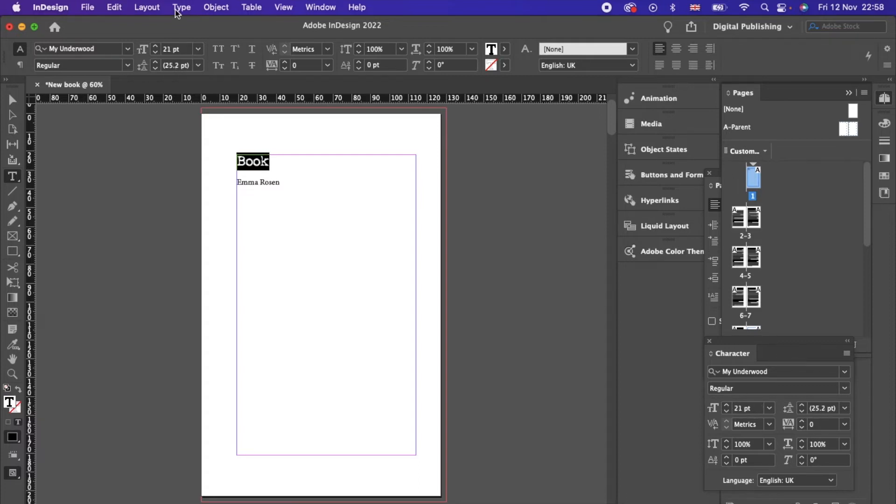
# Step: Enlarge Book to 32 pt, centre it, and push it further down the page
pyautogui.click(177, 9)
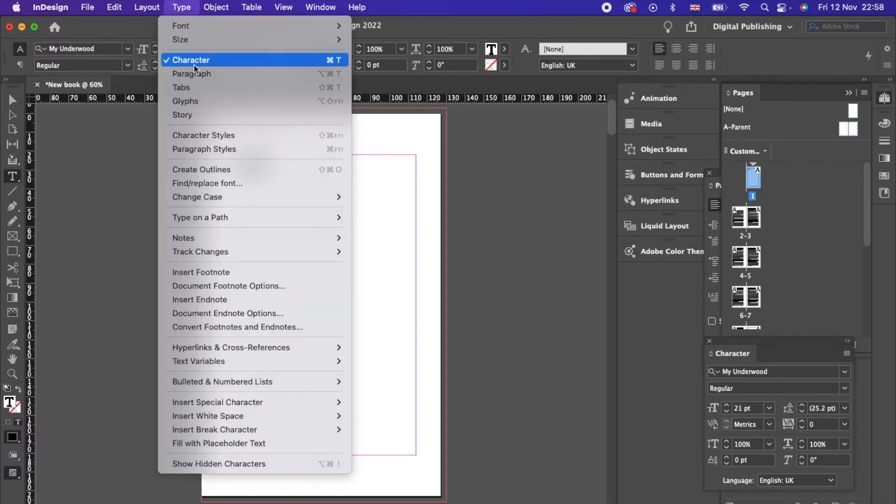
pyautogui.click(169, 75)
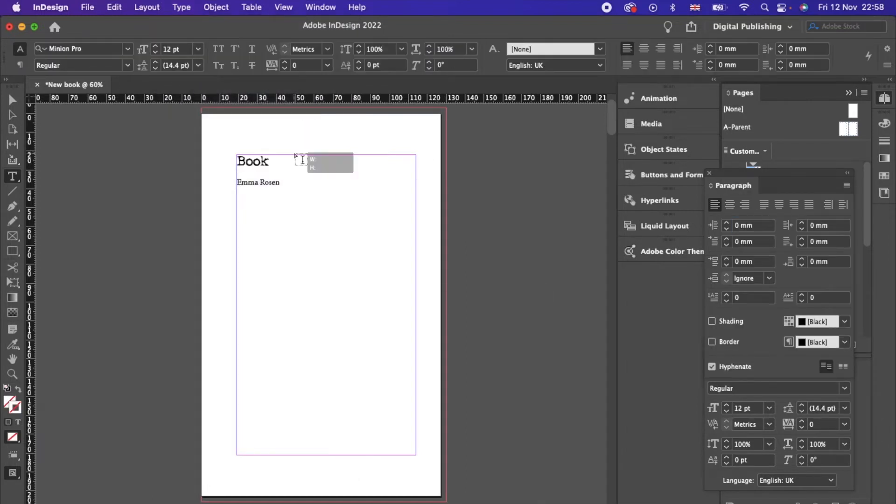
pyautogui.moveTo(283, 161); pyautogui.dragTo(223, 161)
pyautogui.moveTo(730, 408); pyautogui.dragTo(730, 409)
pyautogui.click(729, 406)
pyautogui.click(728, 406)
pyautogui.click(677, 50)
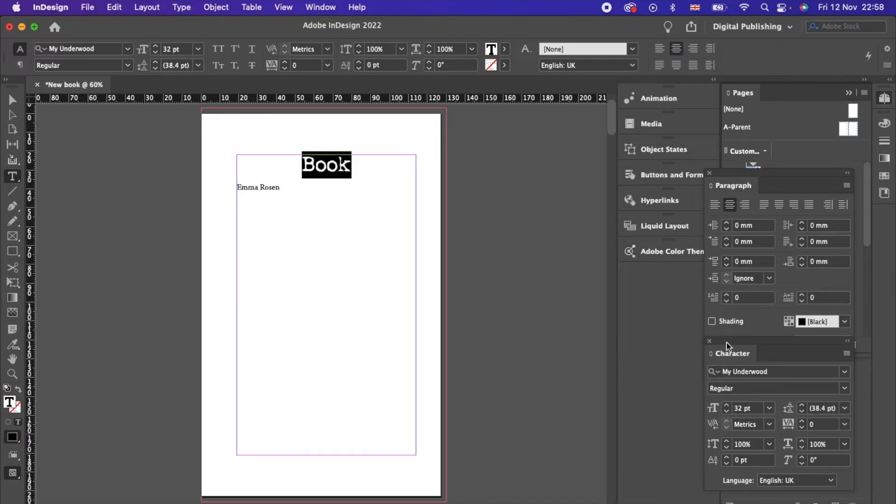
pyautogui.click(366, 206)
pyautogui.click(300, 163)
pyautogui.press('Return')
pyautogui.press('Return')
pyautogui.press('Return')
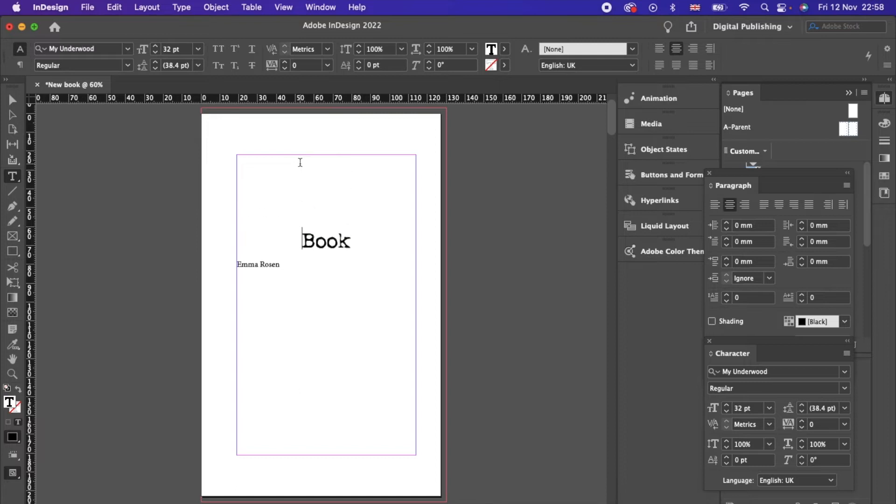
# Step: Set the author's name in Garamond Premier Pro Regular, centred, with an empty line above
pyautogui.moveTo(293, 266); pyautogui.dragTo(216, 256)
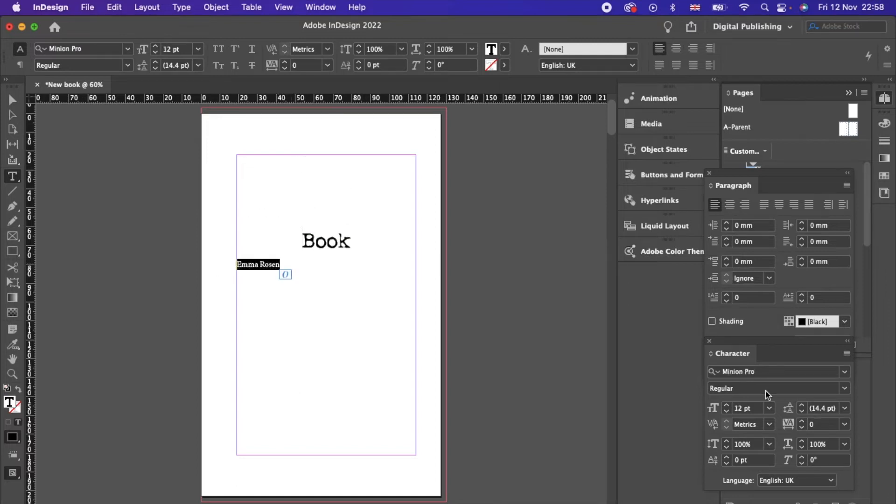
pyautogui.click(769, 369)
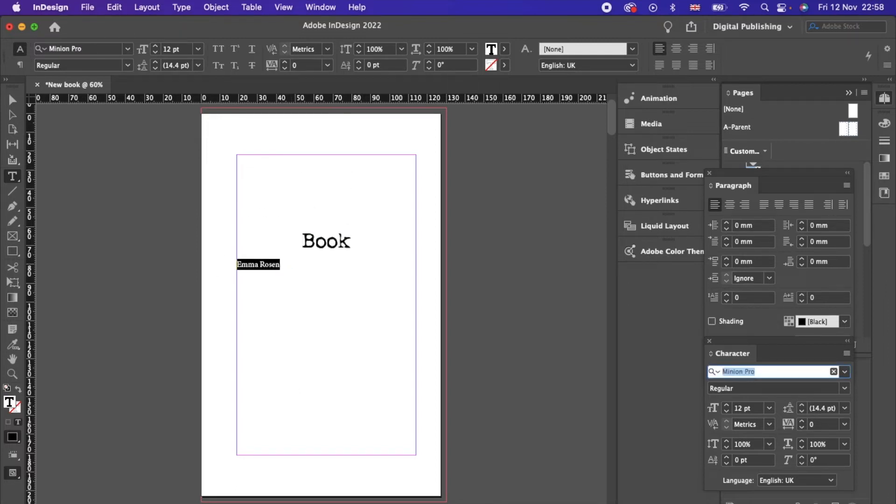
pyautogui.write('Gara')
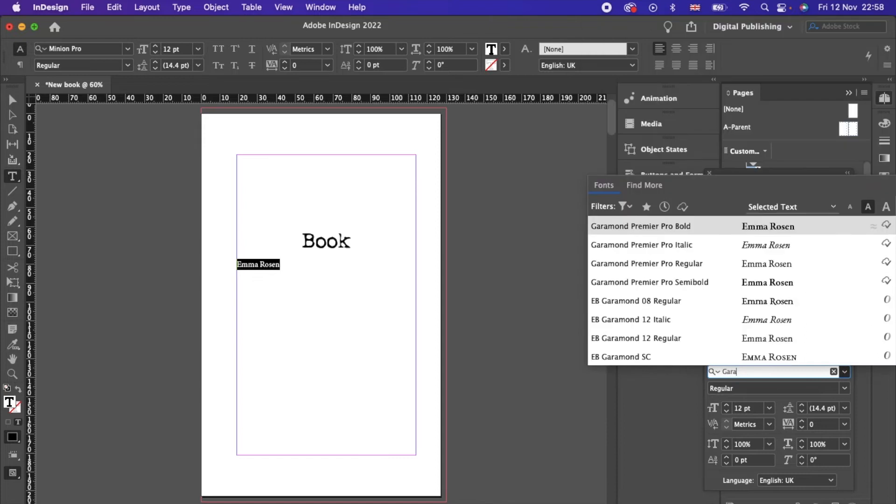
pyautogui.click(713, 265)
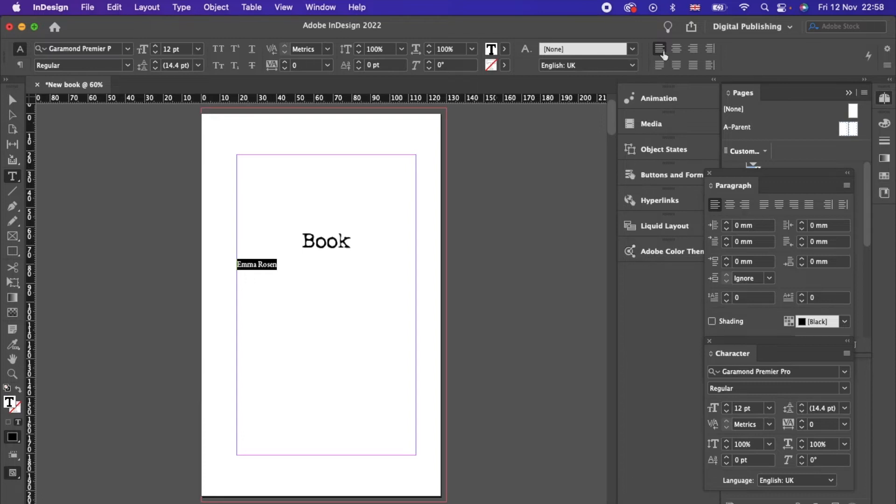
pyautogui.click(677, 48)
pyautogui.click(366, 240)
pyautogui.press('Return')
pyautogui.moveTo(347, 274); pyautogui.dragTo(262, 266)
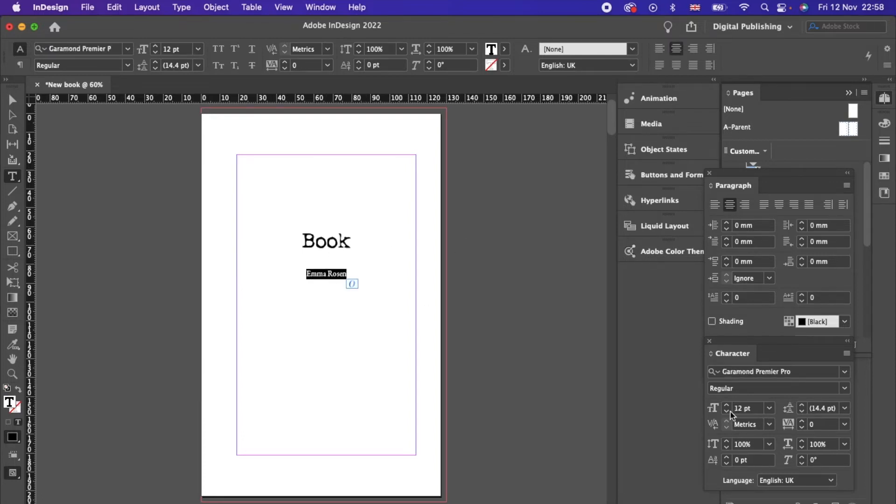
pyautogui.click(346, 320)
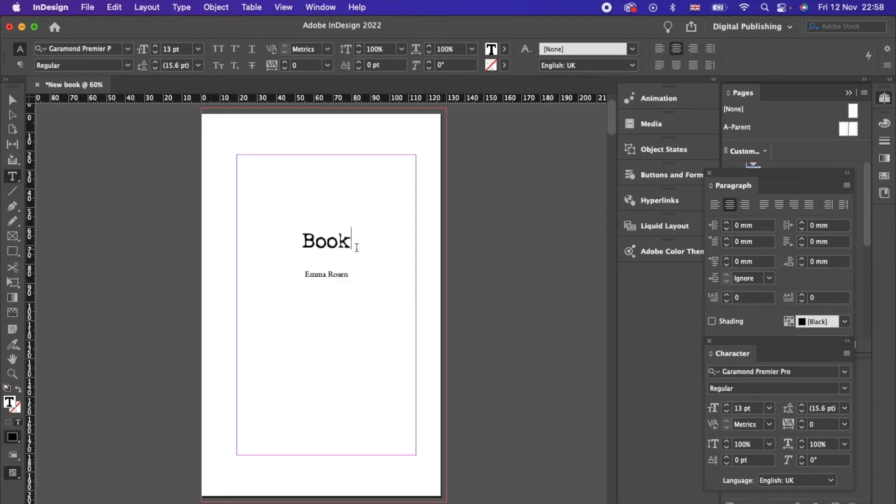
# Step: Enlarge Book four more size steps and draw a small frame near the page bottom
pyautogui.moveTo(354, 241); pyautogui.dragTo(244, 244)
pyautogui.click(727, 407)
pyautogui.click(727, 407)
pyautogui.click(727, 406)
pyautogui.click(727, 408)
pyautogui.click(268, 304)
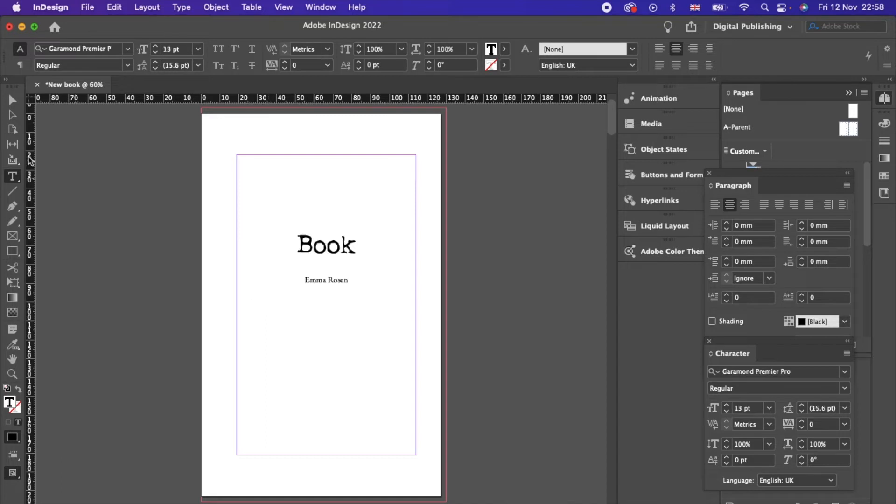
pyautogui.click(11, 237)
pyautogui.moveTo(313, 396)
pyautogui.mouseDown()
pyautogui.moveTo(344, 428)
pyautogui.moveTo(337, 435)
pyautogui.mouseUp()
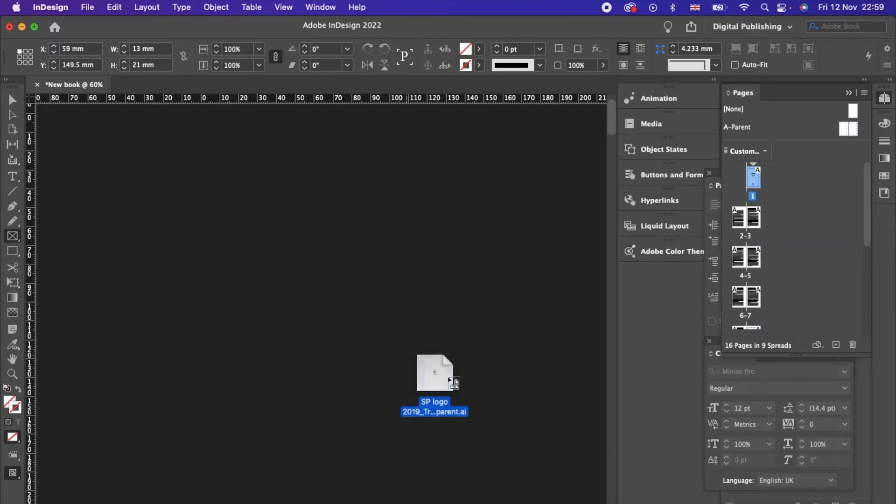
# Step: Place the publisher logo file in the small frame and fit it proportionally
pyautogui.moveTo(451, 380); pyautogui.dragTo(377, 381)
pyautogui.click(319, 418)
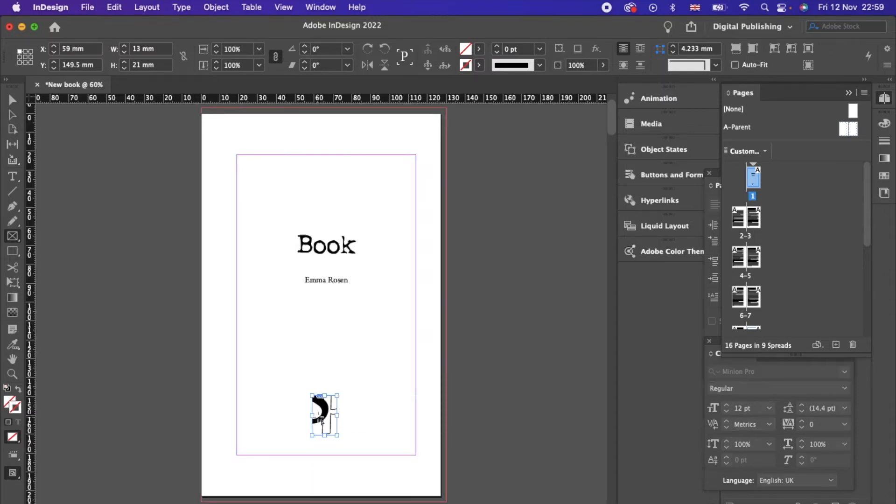
pyautogui.rightClick(322, 418)
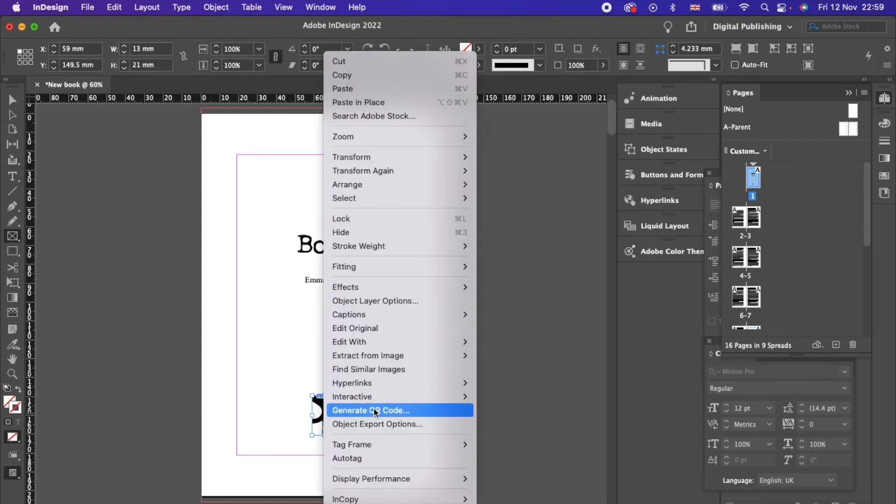
pyautogui.moveTo(413, 267)
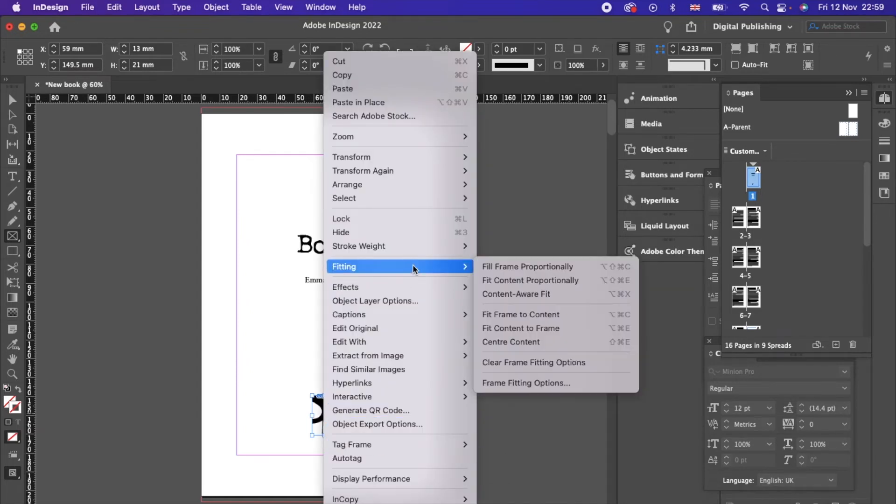
pyautogui.click(492, 284)
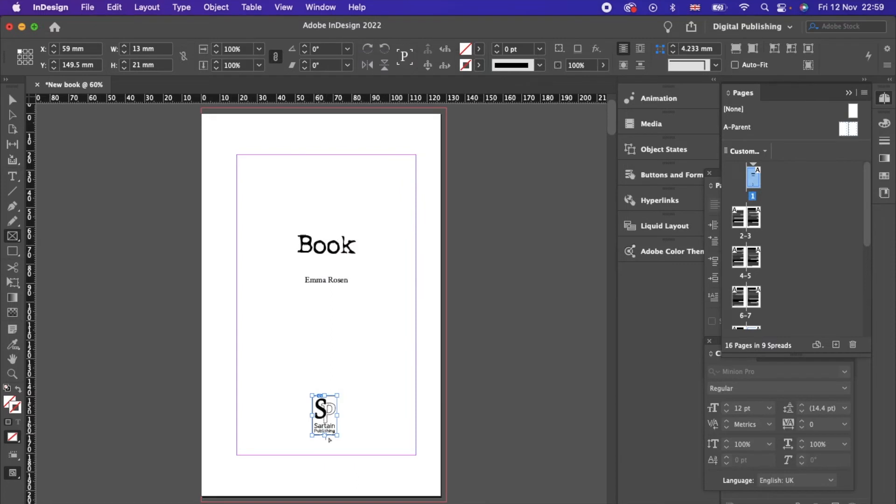
# Step: Enlarge the logo frame to about 24 × 34 mm and refit the logo inside it
pyautogui.click(12, 100)
pyautogui.moveTo(337, 396); pyautogui.dragTo(362, 370)
pyautogui.rightClick(335, 417)
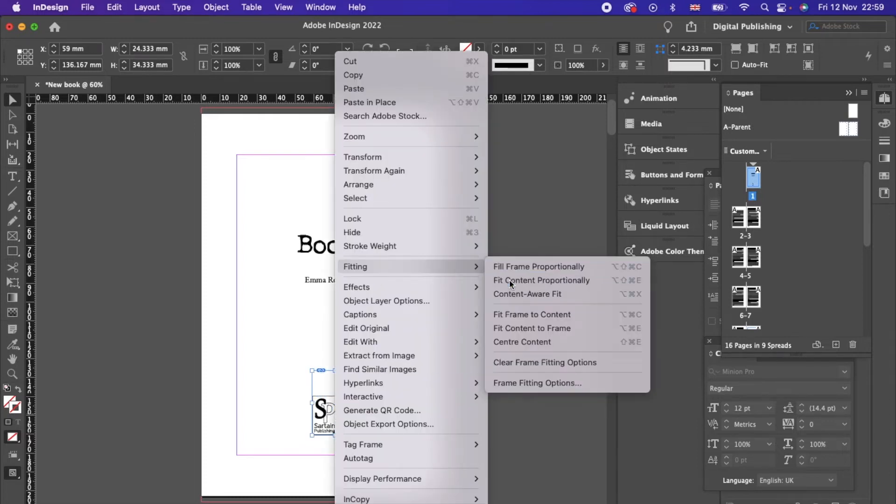
pyautogui.click(509, 280)
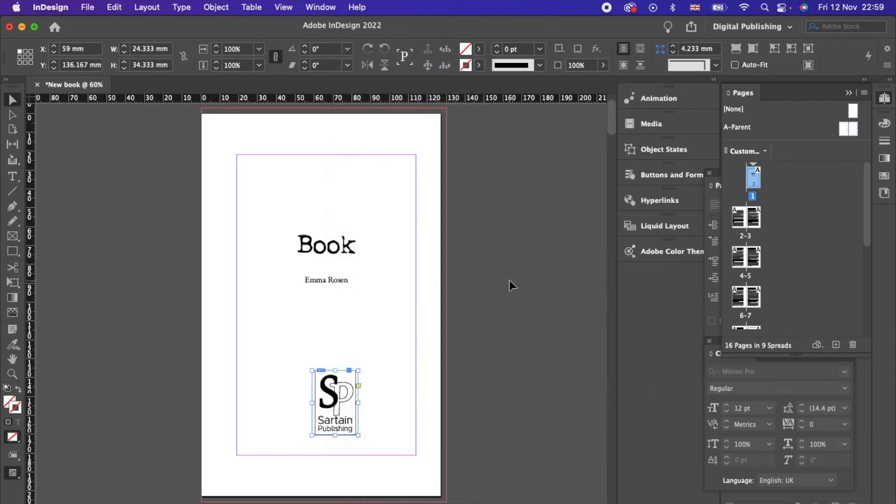
pyautogui.click(328, 408)
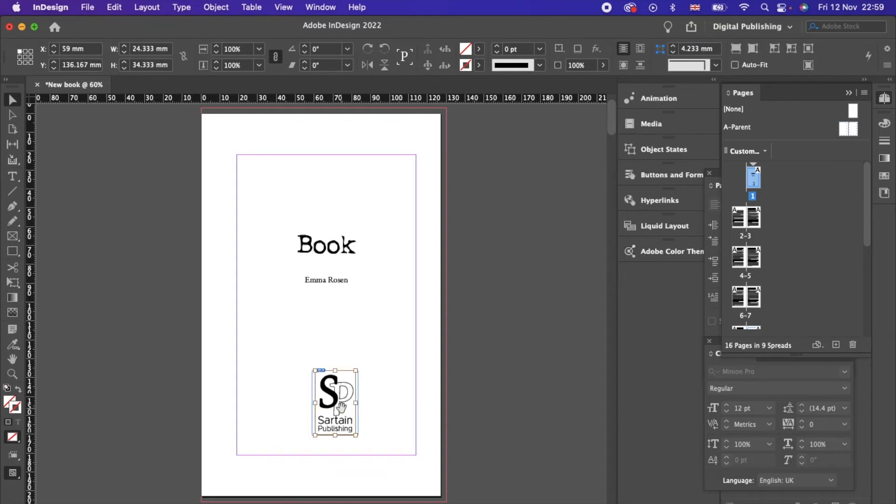
pyautogui.moveTo(356, 371); pyautogui.dragTo(336, 400)
# Step: Undo the logo image resize and move the logo frame to the page centre
pyautogui.click(389, 419)
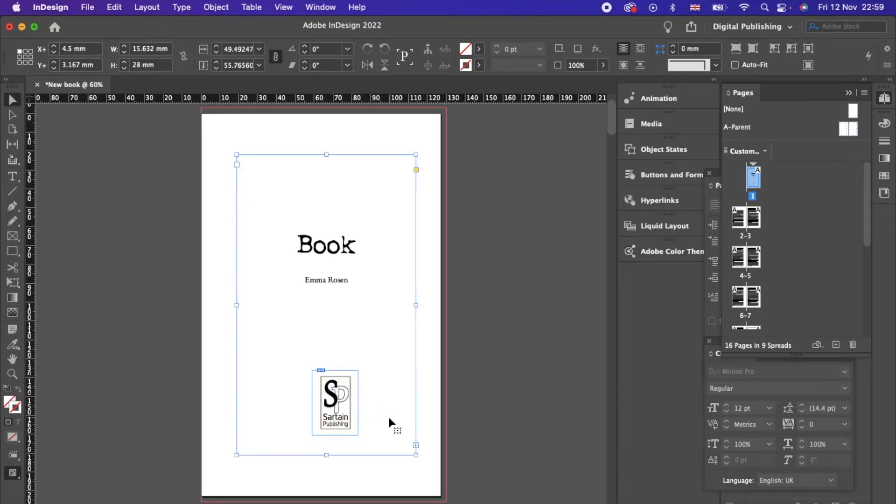
pyautogui.press('super+z')
pyautogui.press('super+z')
pyautogui.press('super+z')
pyautogui.press('super+z')
pyautogui.press('super+z')
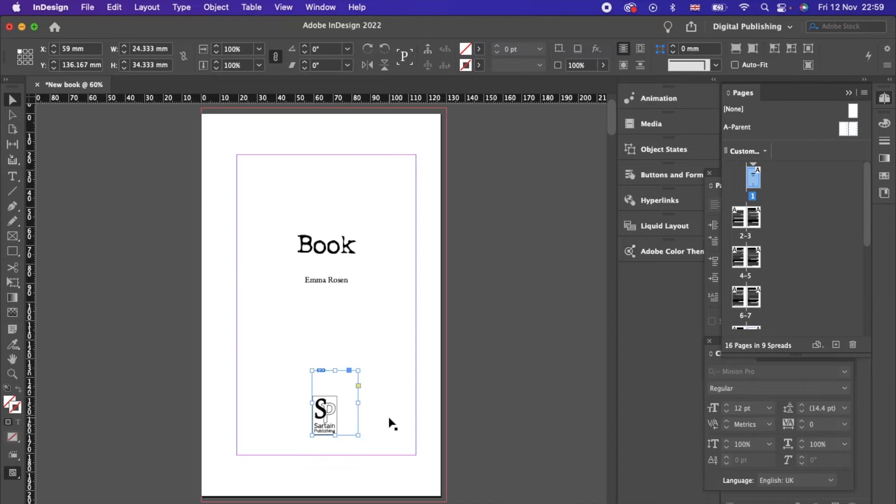
pyautogui.click(344, 394)
pyautogui.moveTo(327, 412); pyautogui.dragTo(328, 413)
pyautogui.click(390, 397)
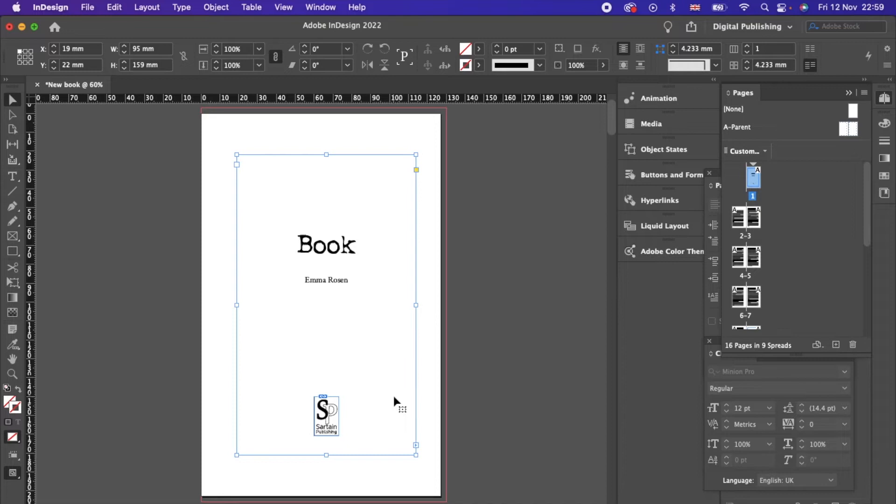
pyautogui.scroll(-10, 393, 394)
pyautogui.hscroll(-5, 393, 393)
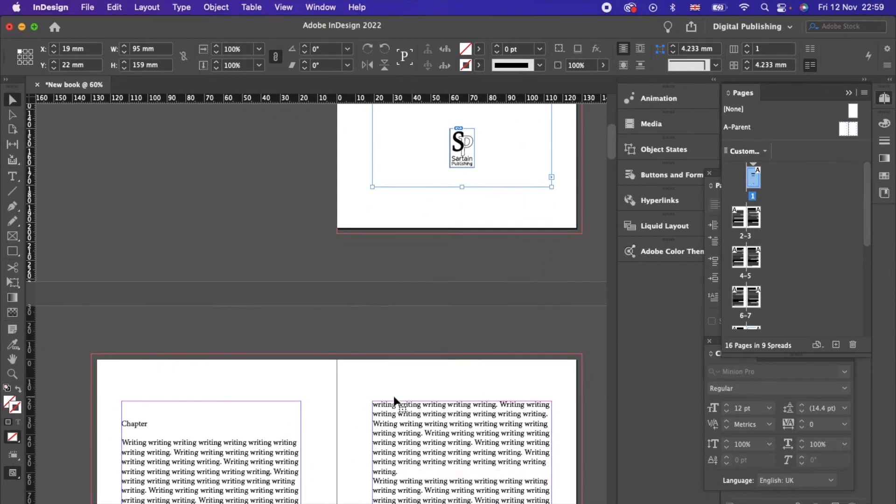
# Step: Type the copyright notice with the author's name, the ISBN and the author's website on page 2
pyautogui.scroll(-2, 394, 401)
pyautogui.hscroll(-1, 395, 401)
pyautogui.doubleClick(155, 359)
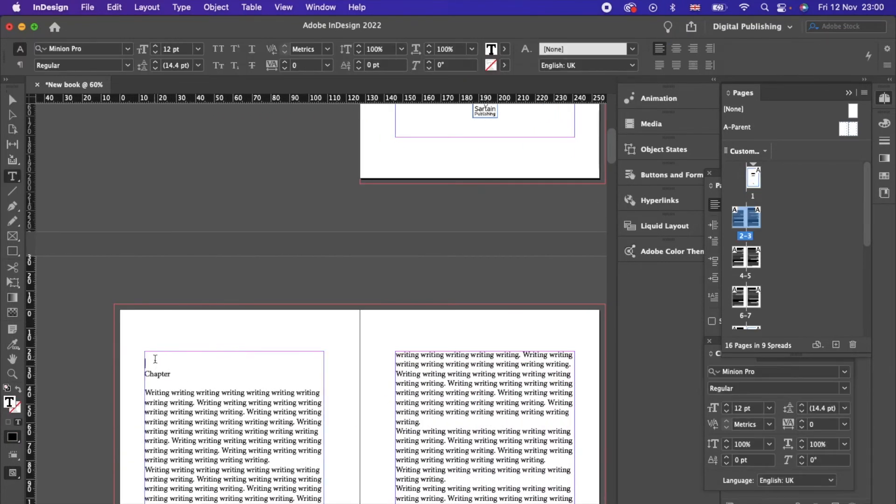
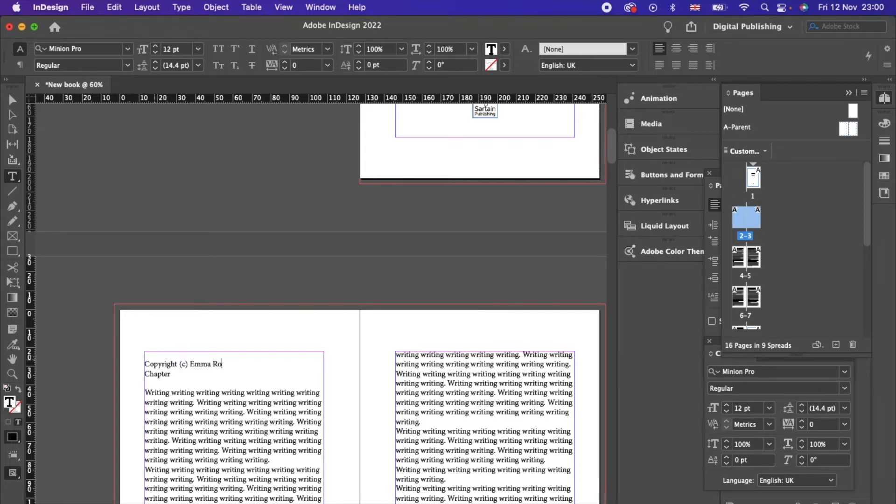
pyautogui.press('Return')
pyautogui.press('Return')
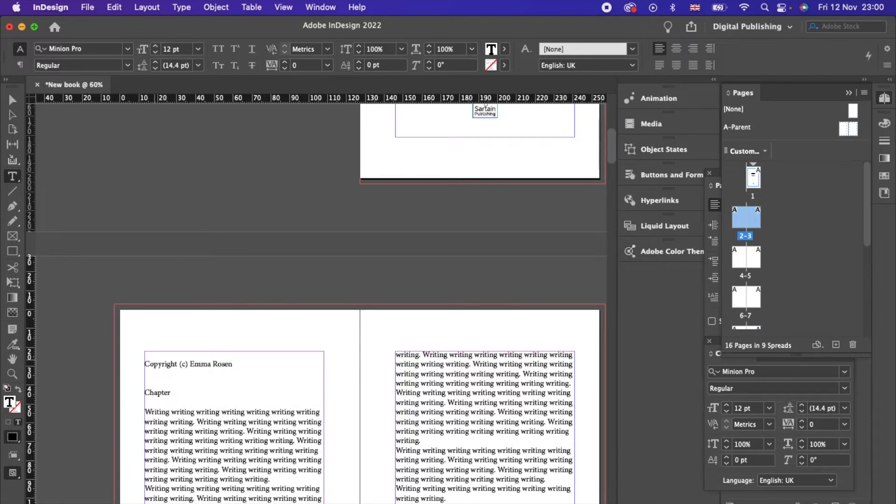
pyautogui.write('ISBN 97867948495776')
pyautogui.press('Return')
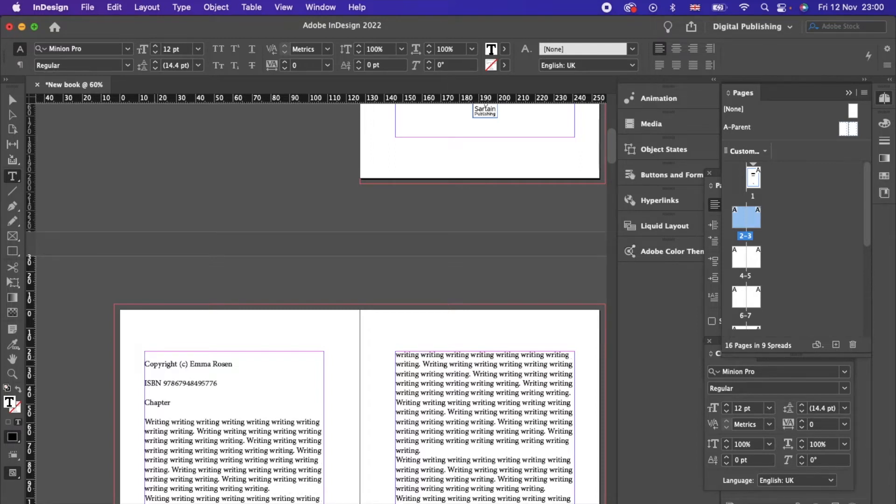
pyautogui.press('Return')
pyautogui.write('www.emmarosenbooks.co.uk')
pyautogui.press('Return')
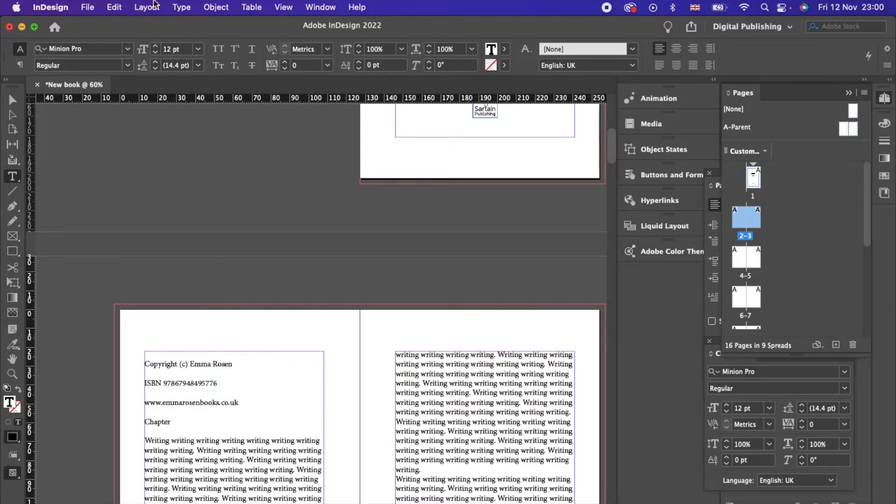
# Step: Insert an Even Page Break so Chapter moves to page 3, then select the front-matter lines
pyautogui.click(182, 7)
pyautogui.moveTo(239, 222)
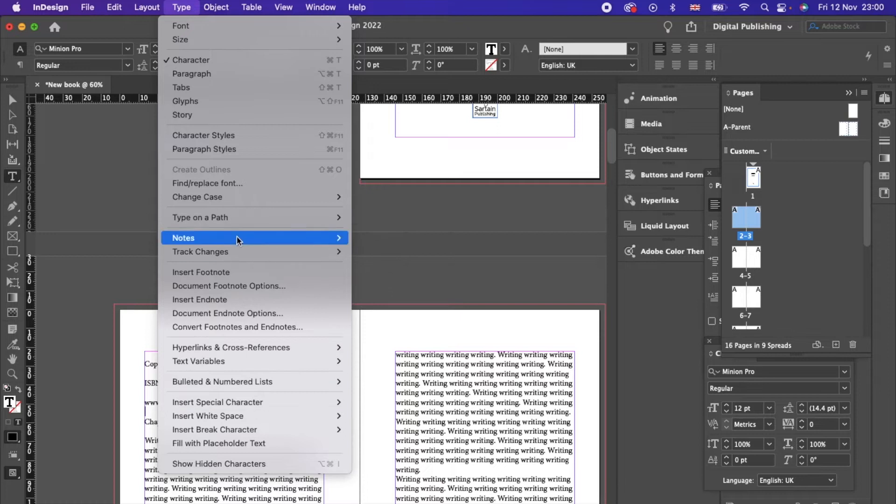
pyautogui.moveTo(272, 427)
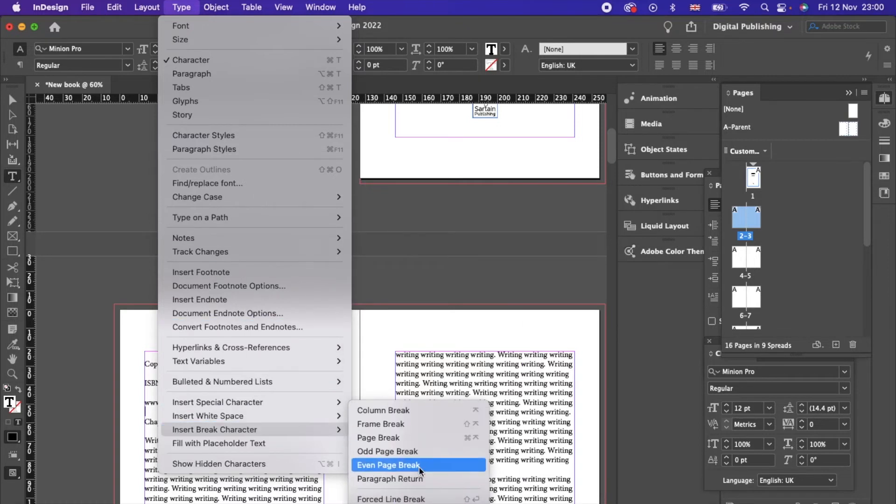
pyautogui.click(416, 441)
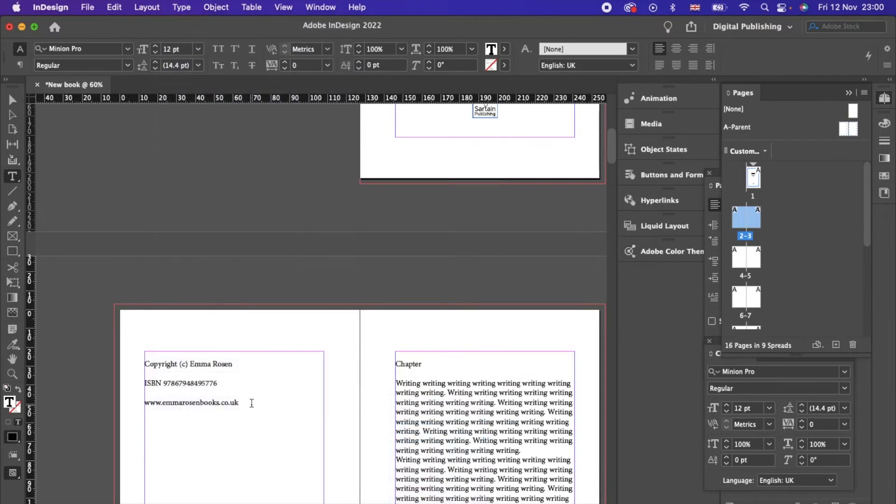
pyautogui.moveTo(254, 404); pyautogui.dragTo(145, 355)
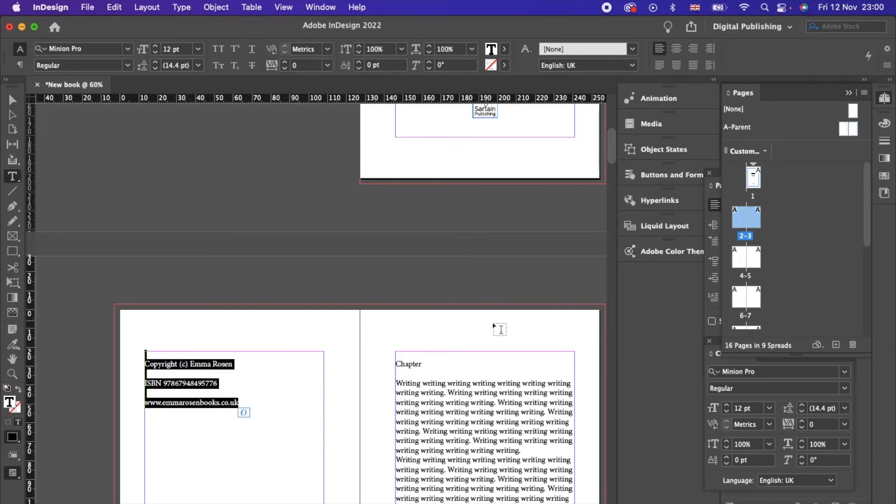
pyautogui.scroll(-5, 495, 327)
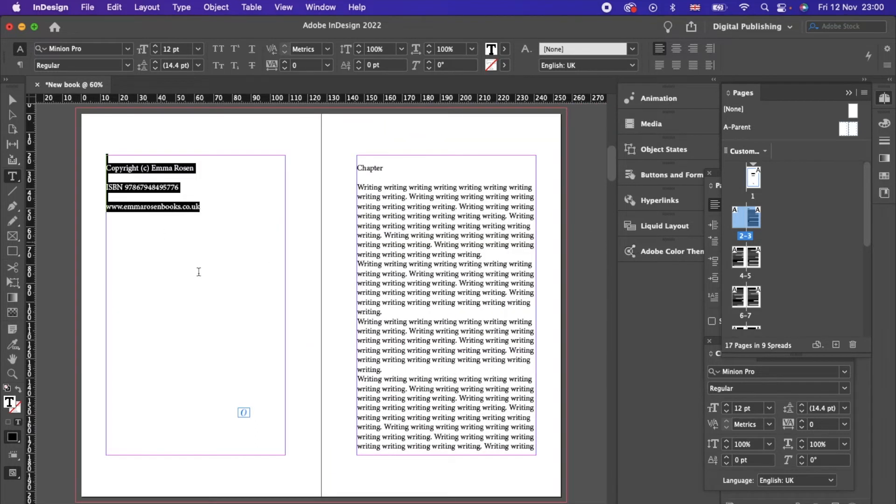
pyautogui.click(182, 7)
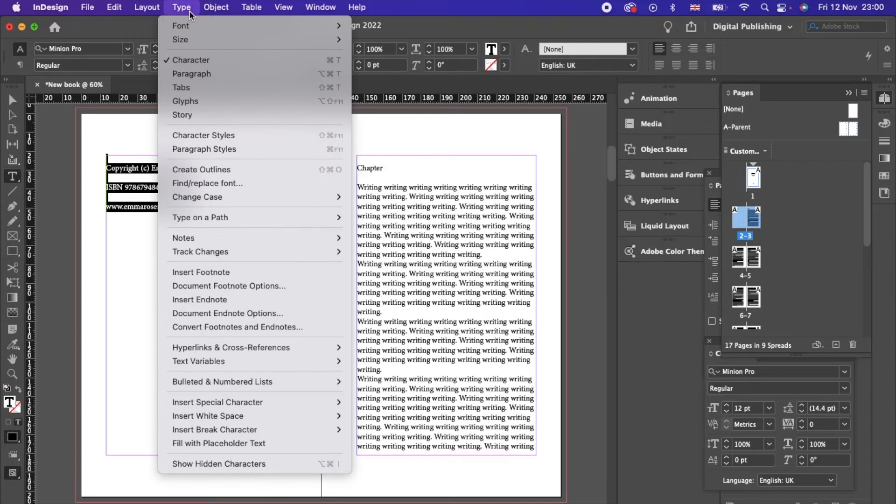
# Step: Create Paragraph Style 1 using Garamond Premier Pro at 12 pt
pyautogui.click(190, 11)
pyautogui.click(886, 99)
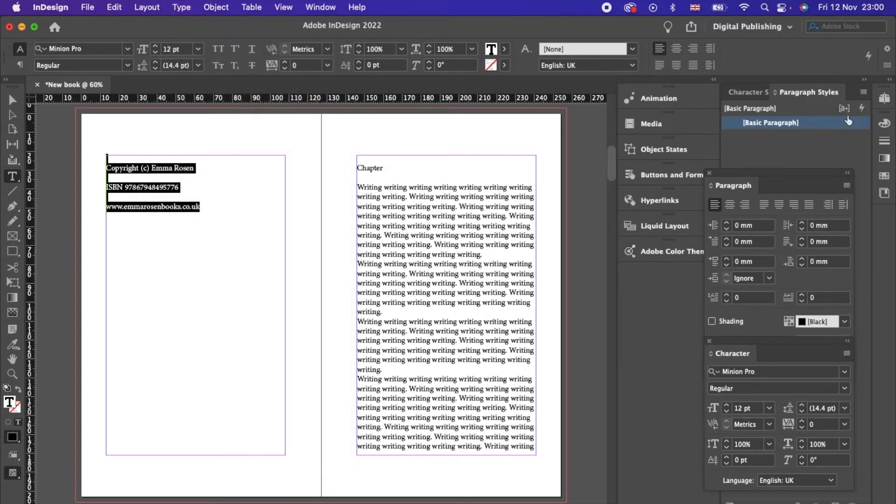
pyautogui.click(864, 93)
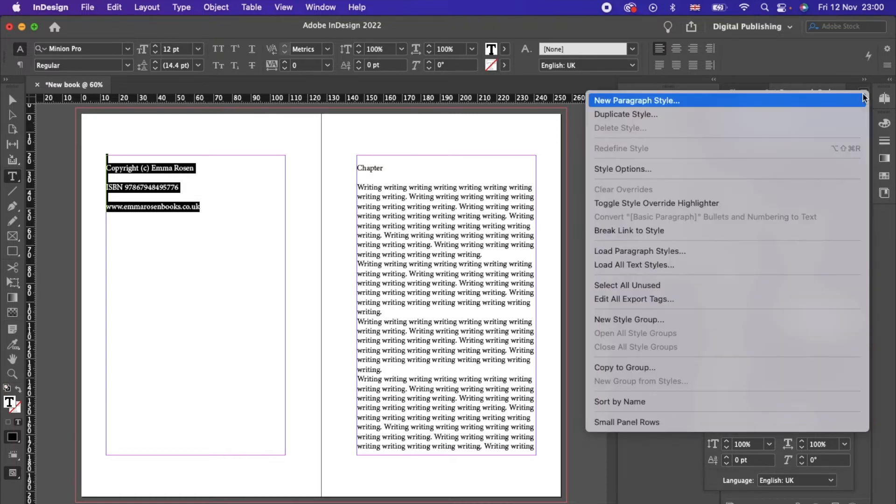
pyautogui.click(791, 101)
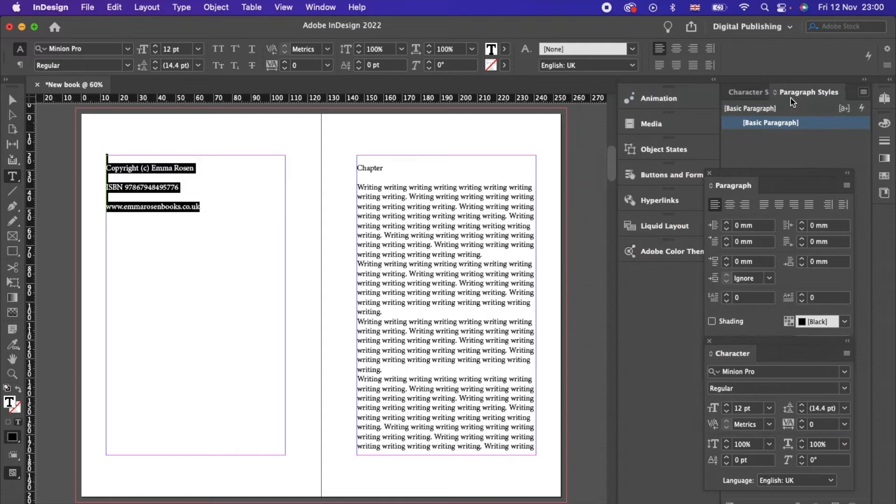
pyautogui.click(275, 132)
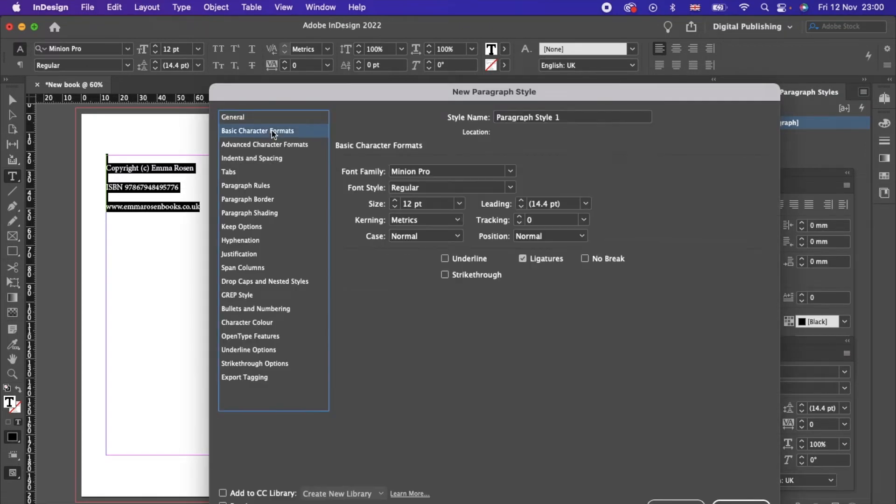
pyautogui.click(478, 171)
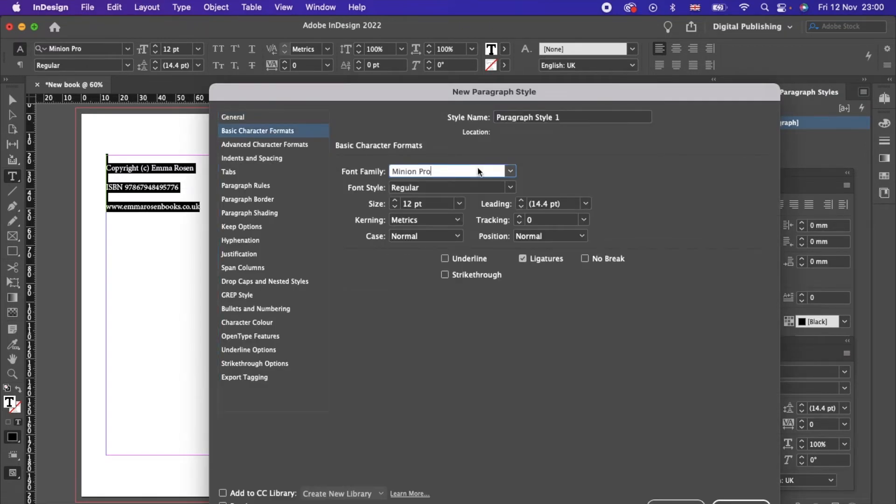
pyautogui.write('My Underwood')
pyautogui.press('Up')
pyautogui.press('Up')
pyautogui.click(395, 200)
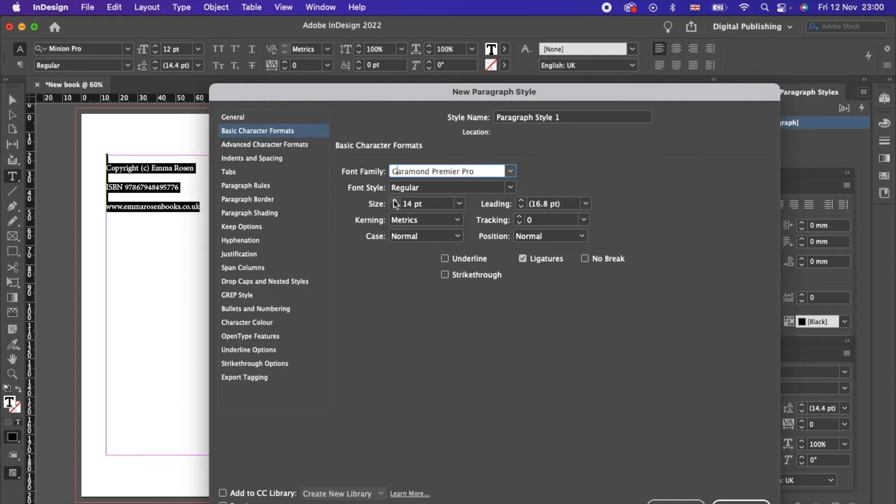
pyautogui.click(395, 207)
pyautogui.click(395, 207)
pyautogui.click(732, 500)
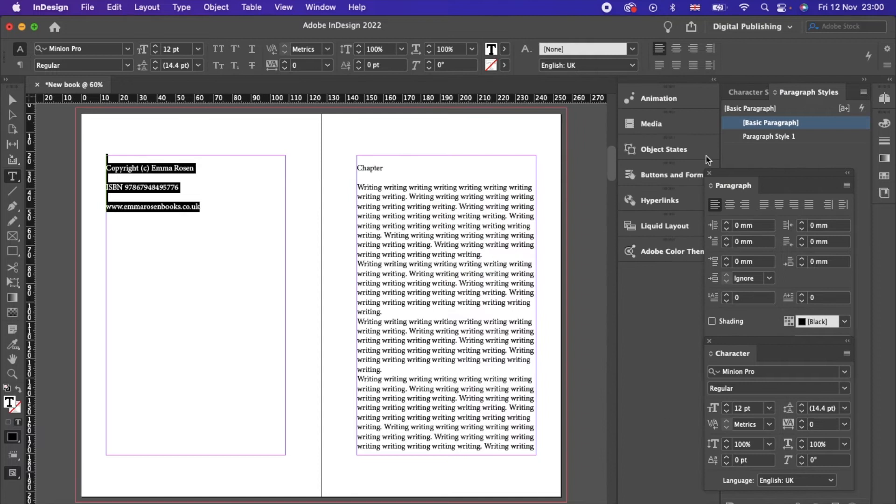
# Step: Apply Paragraph Style 1 to the front-matter lines, then undo it
pyautogui.click(769, 137)
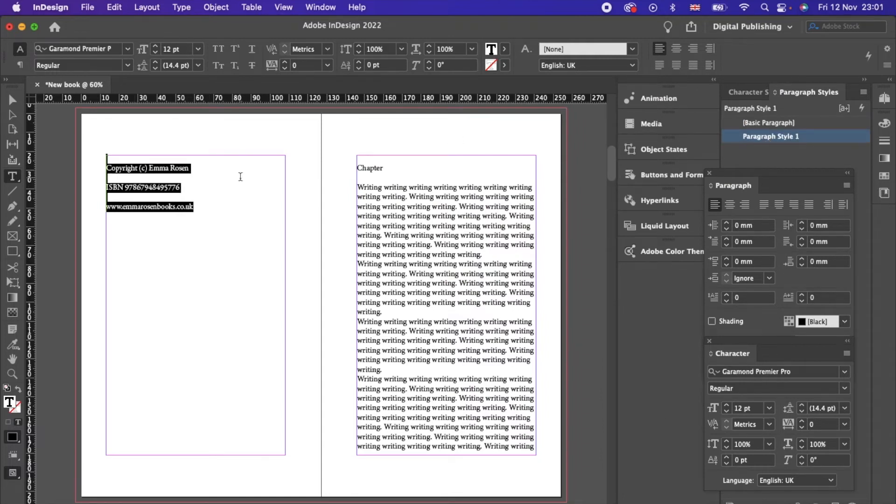
pyautogui.click(204, 207)
pyautogui.moveTo(215, 209); pyautogui.dragTo(75, 162)
pyautogui.press('super+z')
# Step: Set the three front-matter lines in Garamond Premier Pro Regular
pyautogui.click(231, 237)
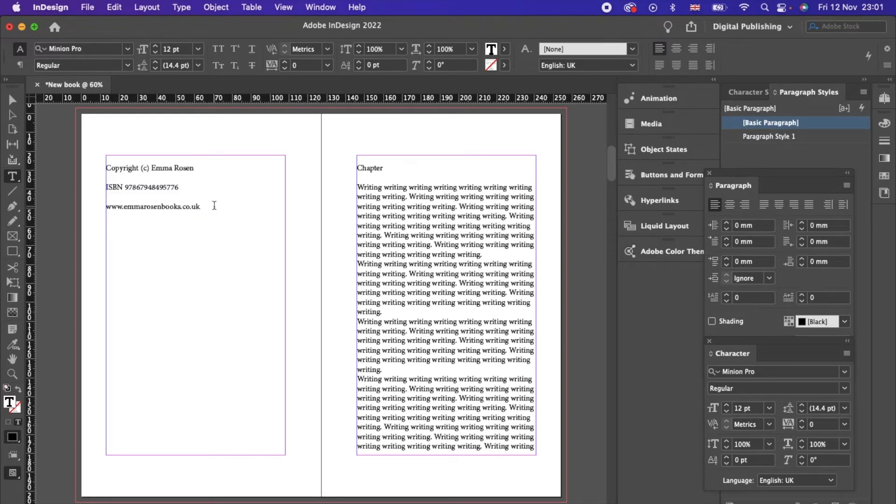
pyautogui.moveTo(214, 208); pyautogui.dragTo(92, 167)
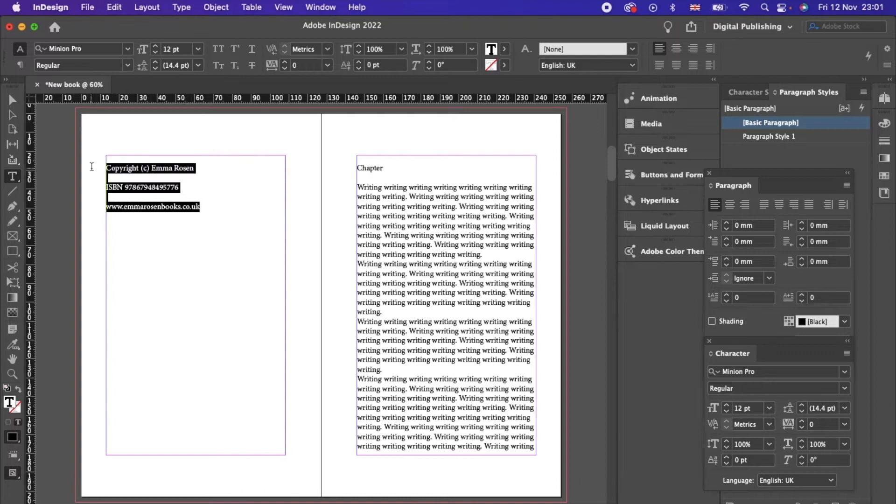
pyautogui.click(824, 374)
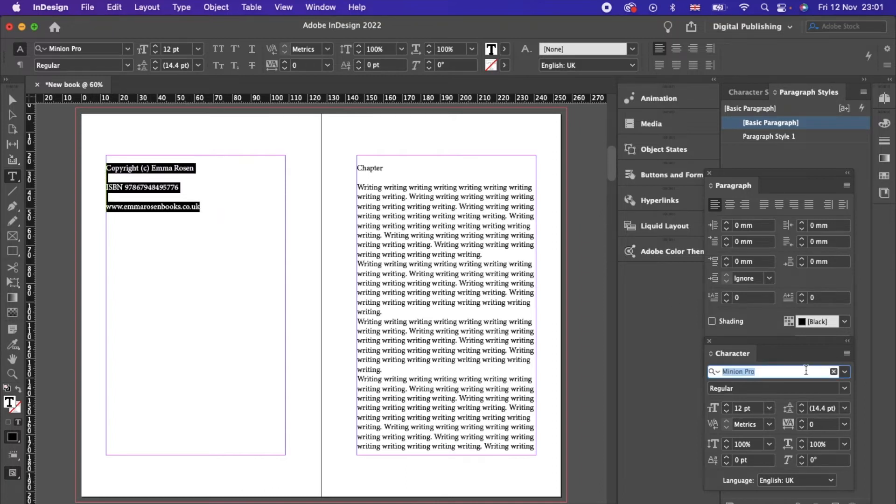
pyautogui.write('Gara')
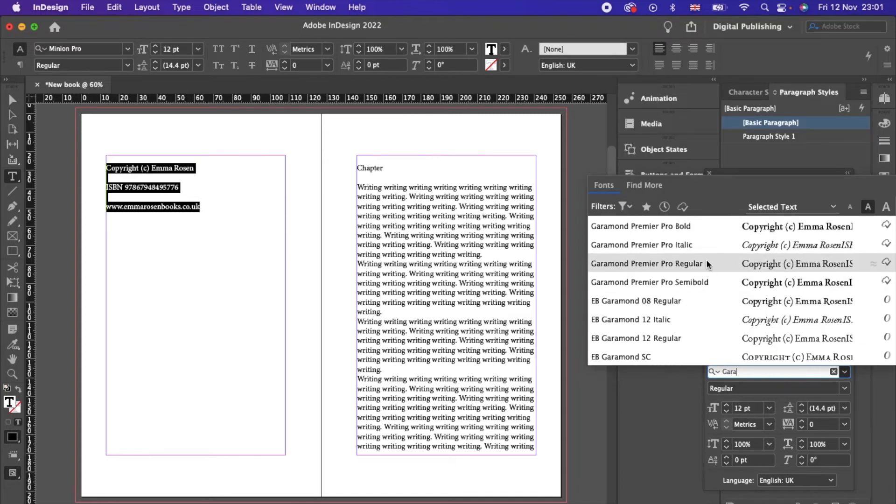
pyautogui.click(707, 261)
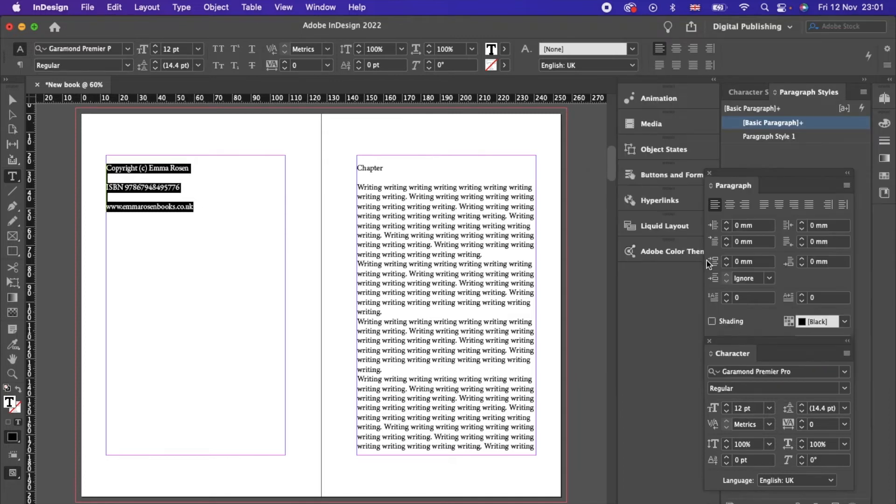
# Step: Apply Paragraph Style 1 to the copyright lines and rename the style Copyright
pyautogui.click(865, 93)
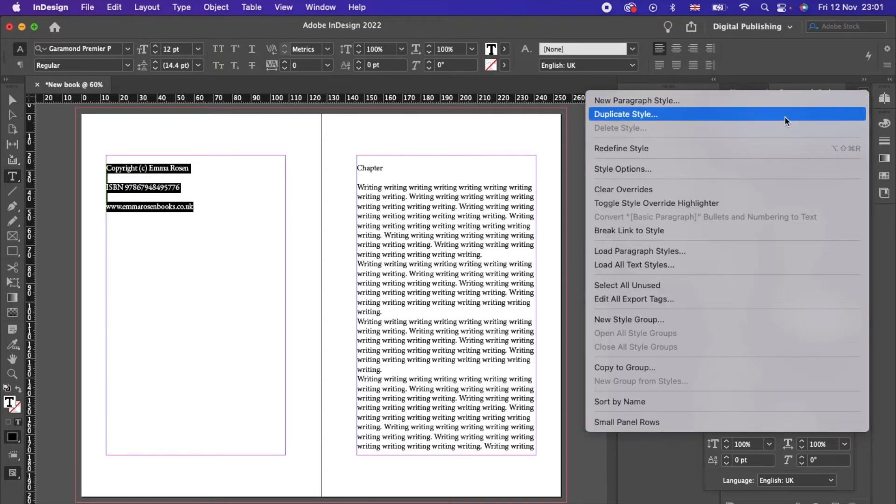
pyautogui.click(786, 100)
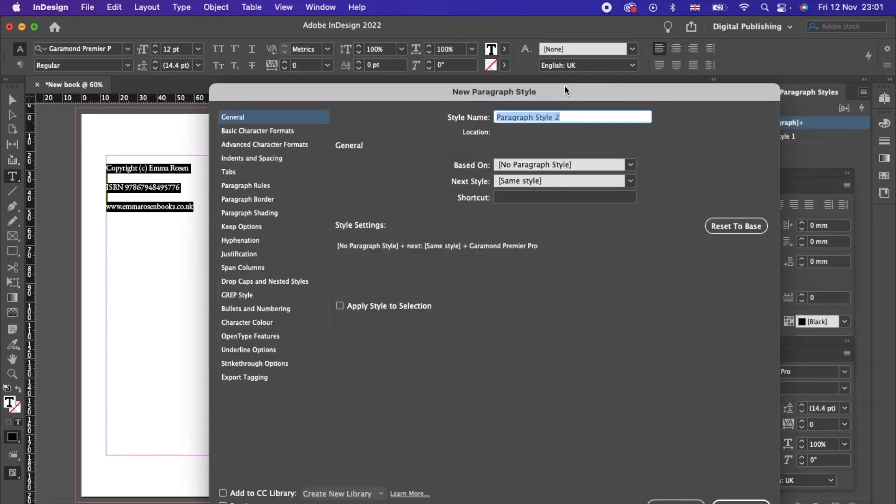
pyautogui.click(279, 130)
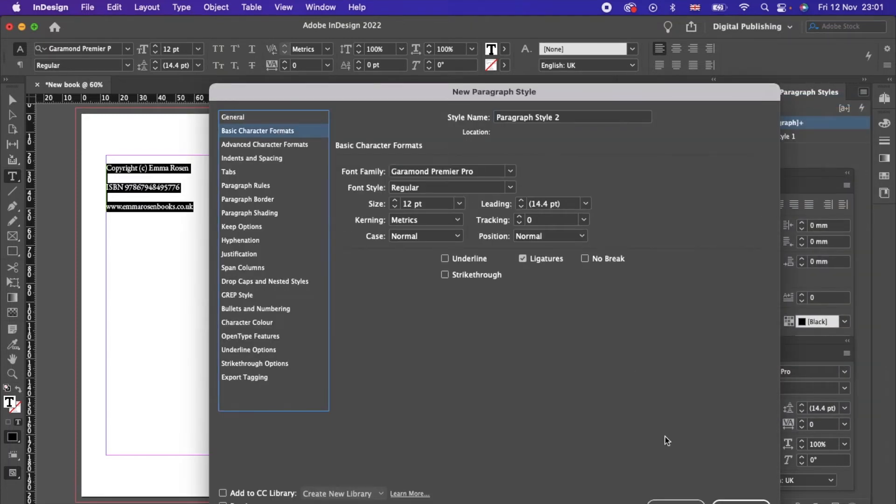
pyautogui.click(676, 502)
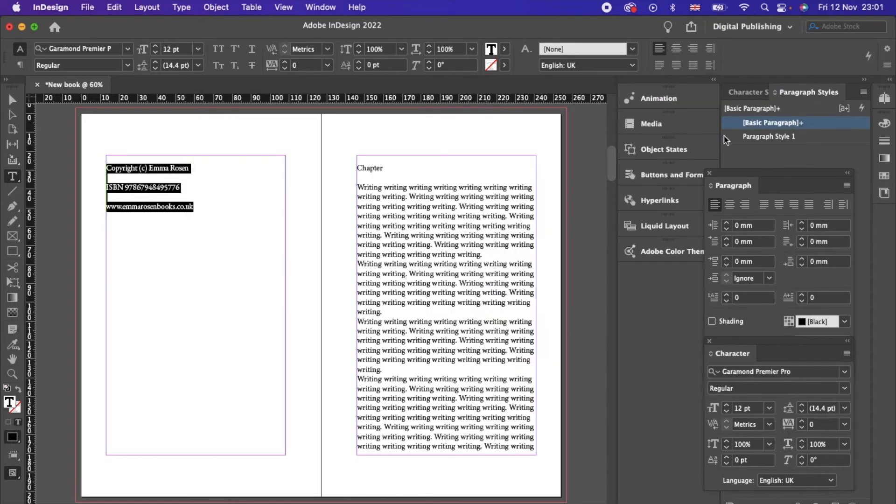
pyautogui.click(777, 137)
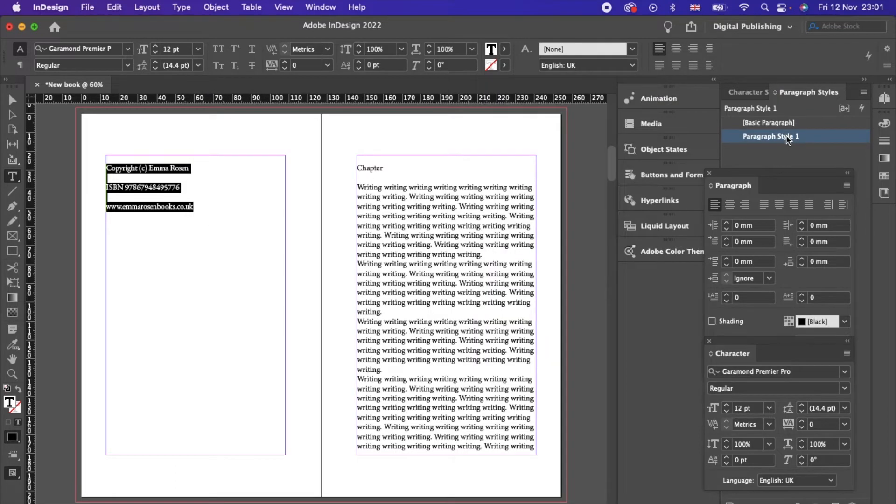
pyautogui.rightClick(789, 139)
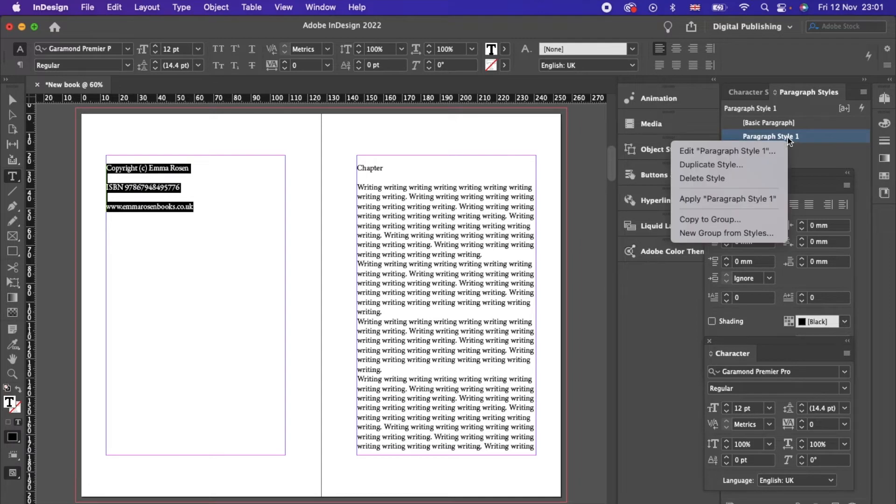
pyautogui.click(760, 150)
pyautogui.click(570, 119)
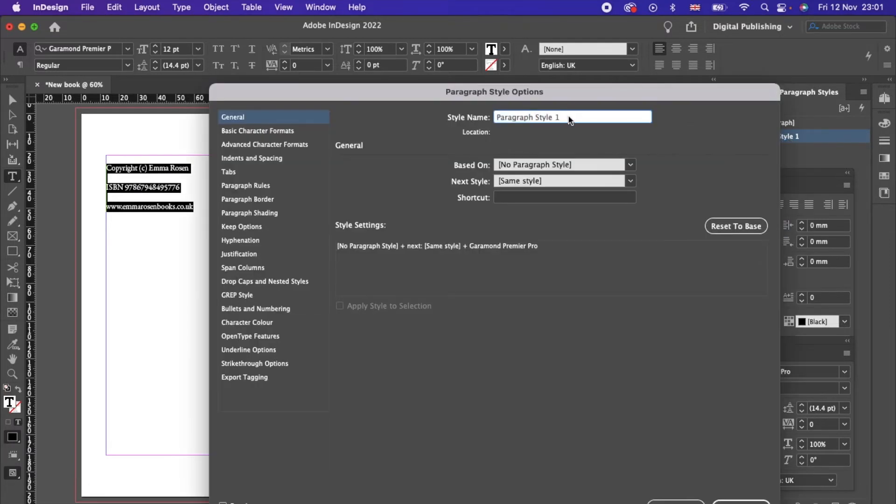
pyautogui.tripleClick(570, 119)
pyautogui.write('Copyright')
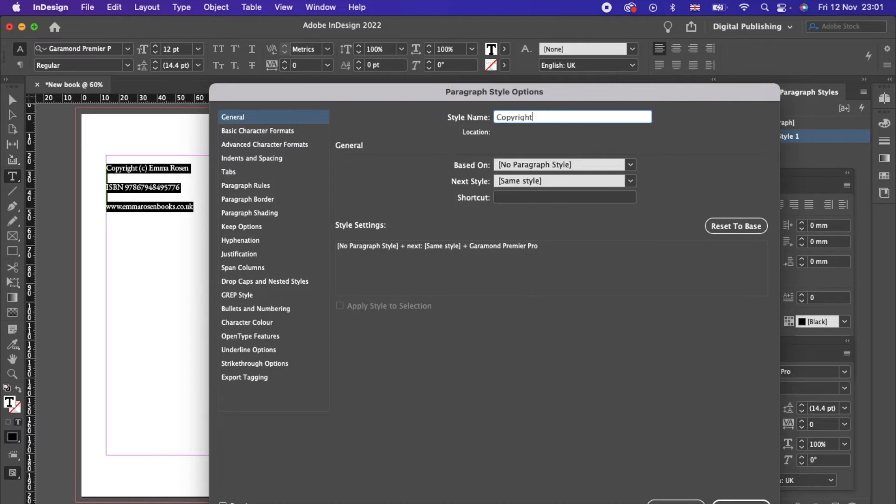
pyautogui.click(744, 502)
# Step: Centre the copyright lines and redefine the Copyright style to include centring
pyautogui.click(677, 48)
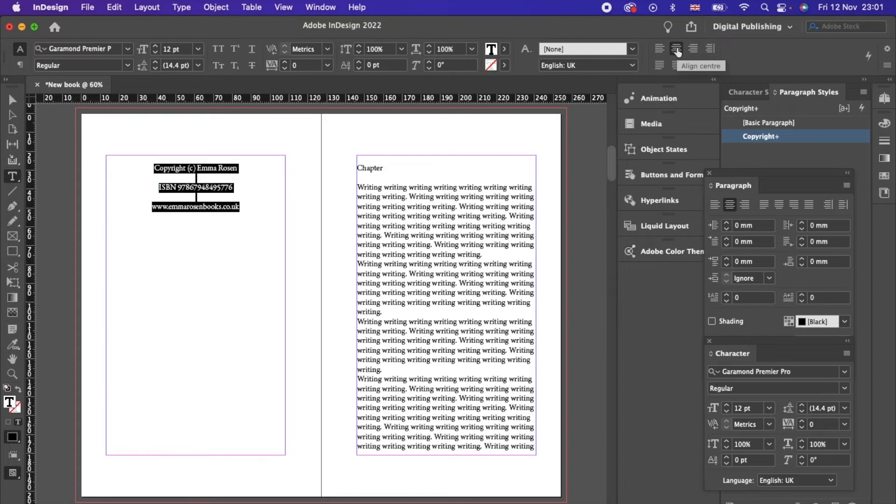
pyautogui.rightClick(778, 143)
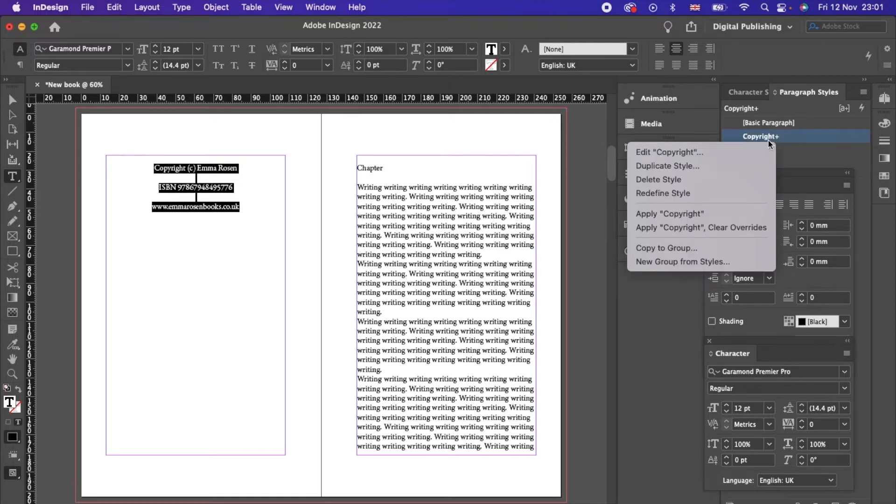
pyautogui.click(713, 193)
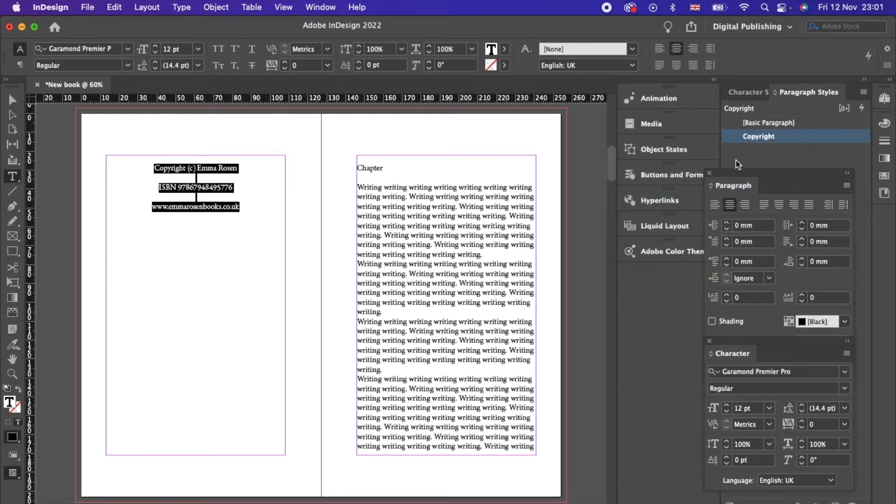
pyautogui.click(463, 255)
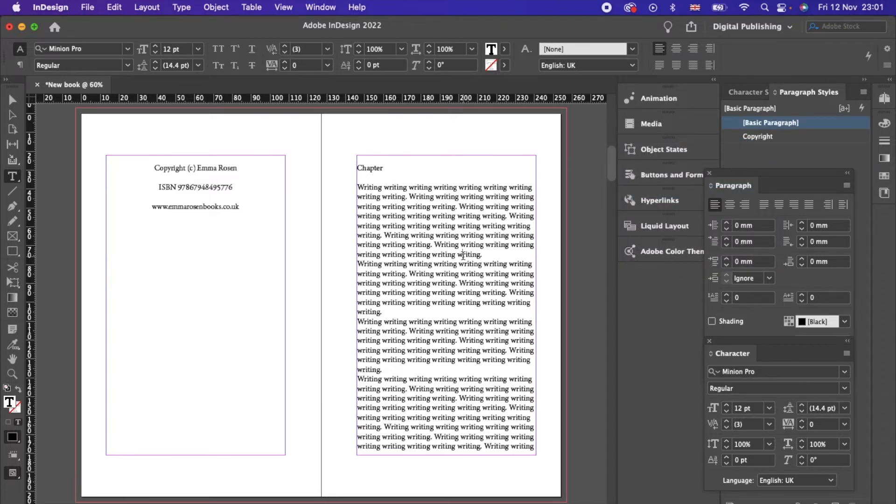
# Step: Select the Chapter 1 heading and start a new paragraph style named Chapter
pyautogui.doubleClick(389, 169)
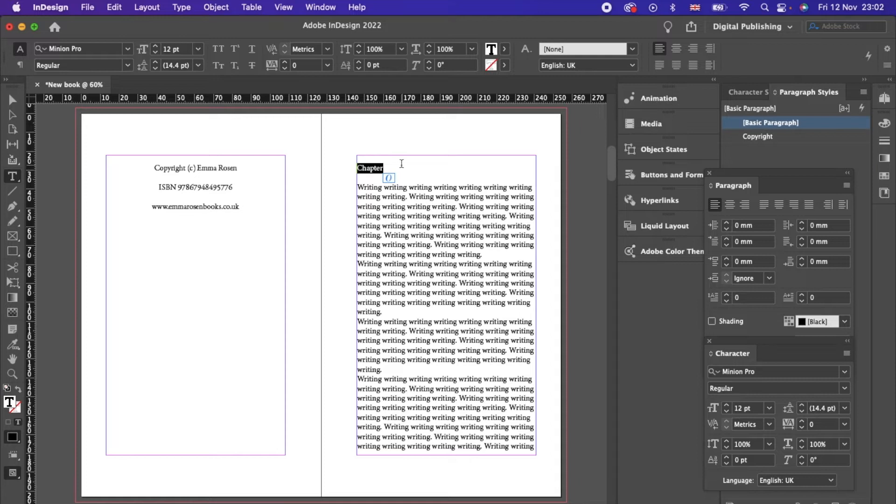
pyautogui.click(402, 163)
pyautogui.moveTo(399, 169); pyautogui.dragTo(351, 171)
pyautogui.click(863, 92)
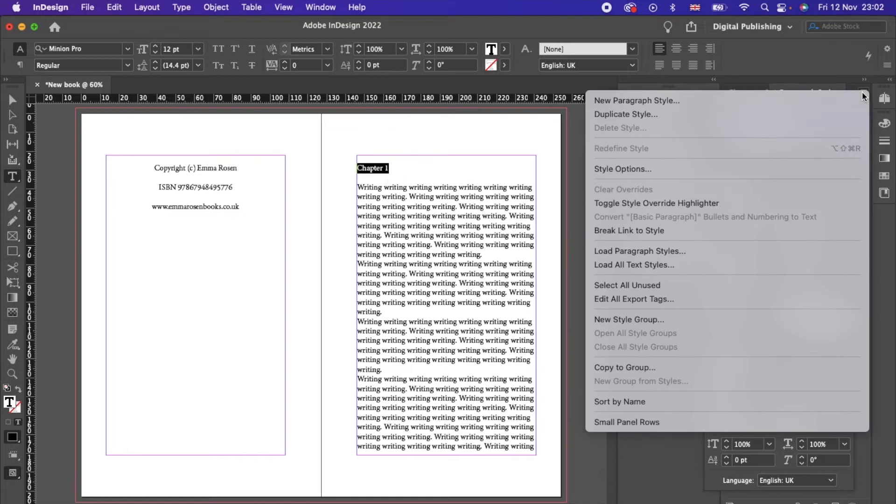
pyautogui.click(814, 99)
pyautogui.click(285, 133)
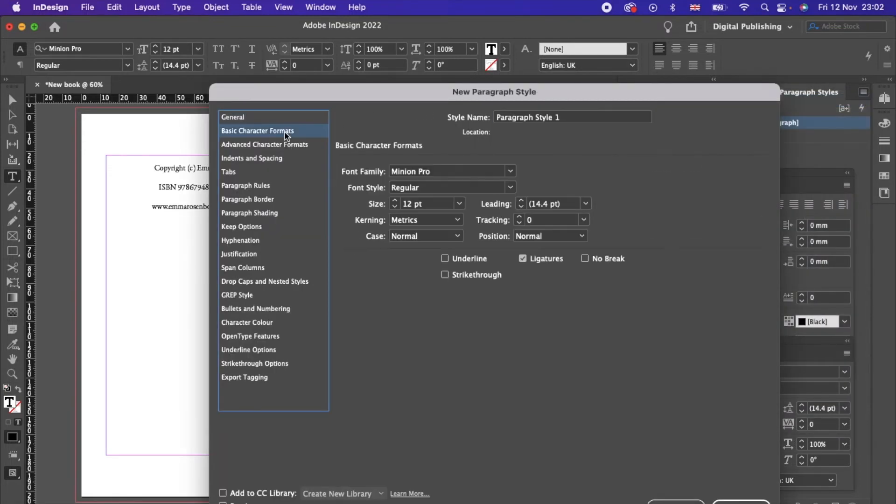
pyautogui.tripleClick(574, 116)
pyautogui.write('Chapter')
# Step: Give the Chapter style the My Underwood font at 14 pt and create it
pyautogui.click(481, 173)
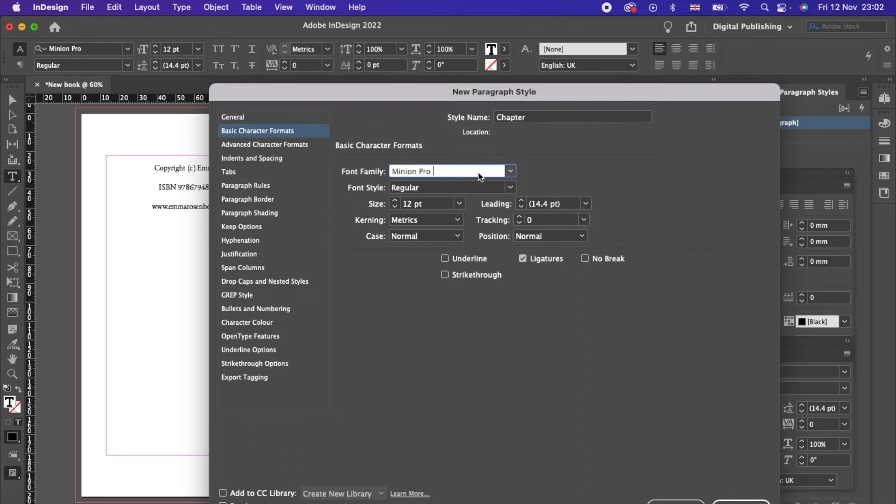
pyautogui.write('My Unde')
pyautogui.press('Tab')
pyautogui.press('Tab')
pyautogui.write('14')
pyautogui.press('Tab')
pyautogui.click(742, 502)
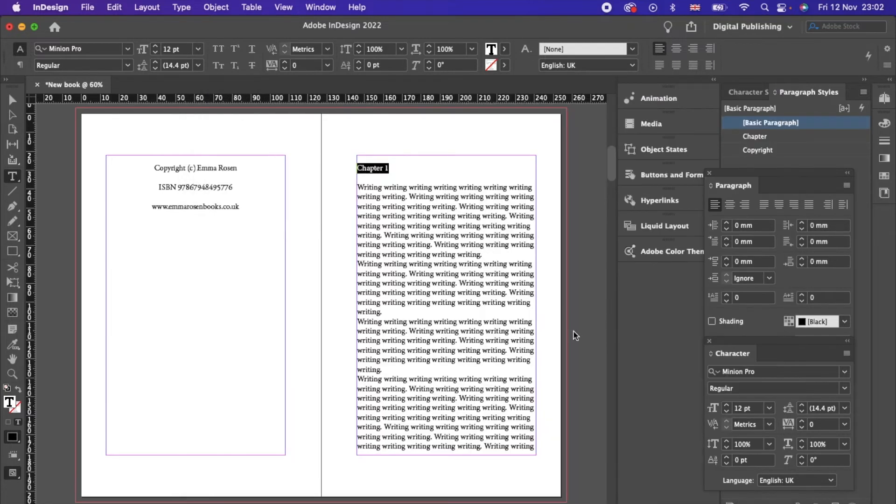
# Step: Apply the Chapter style, centre the heading, and redefine Chapter with centring
pyautogui.click(677, 48)
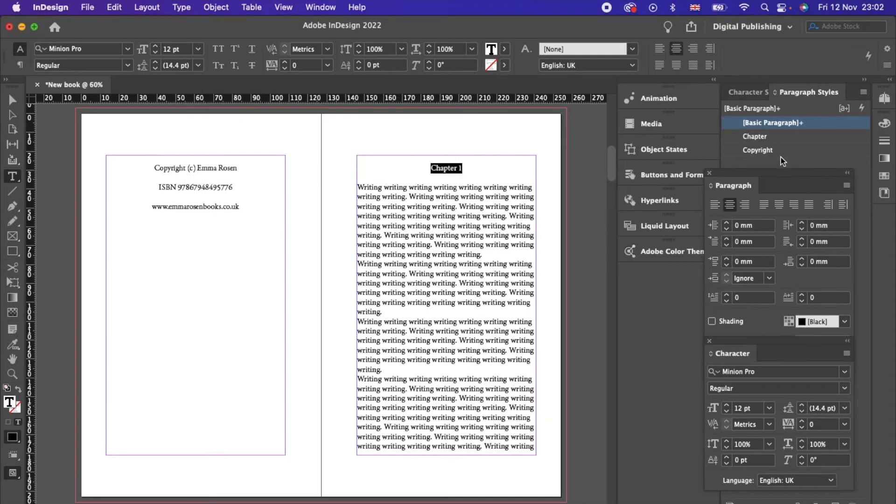
pyautogui.click(763, 136)
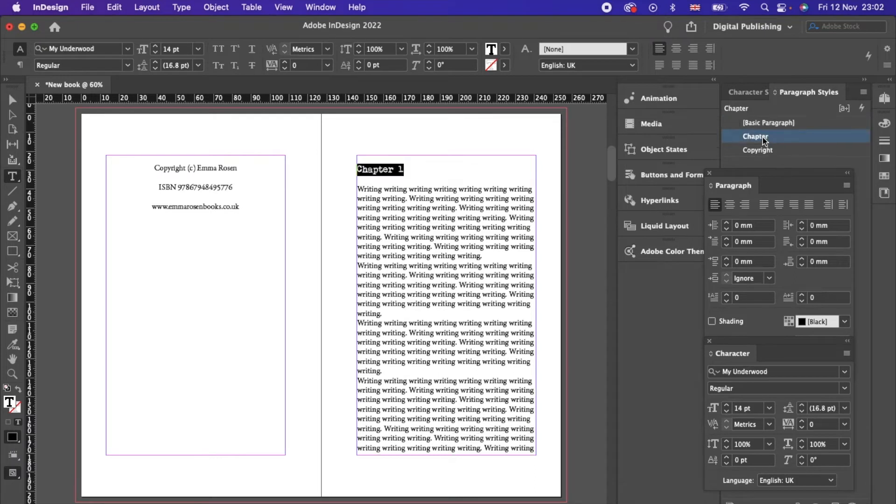
pyautogui.click(675, 49)
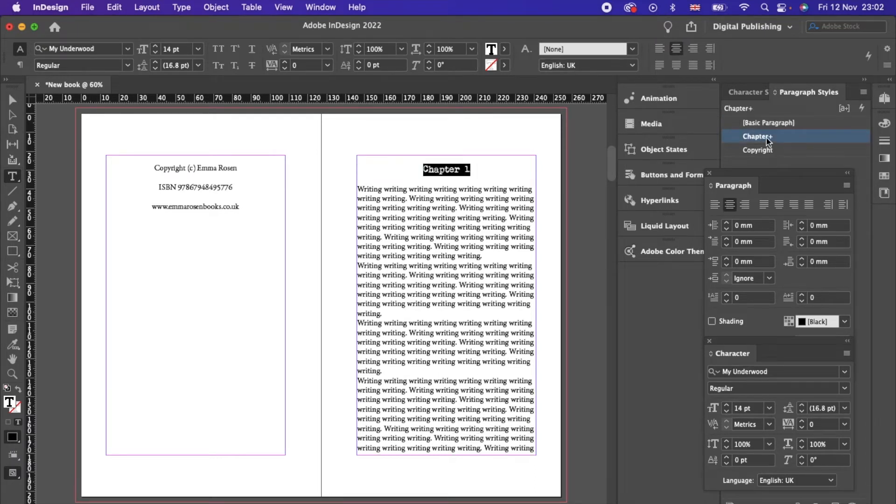
pyautogui.rightClick(767, 138)
pyautogui.click(719, 191)
pyautogui.click(476, 222)
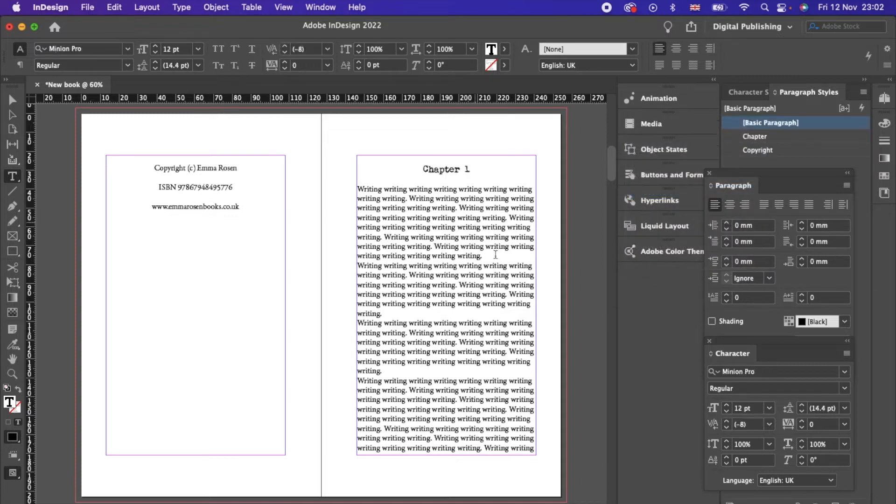
pyautogui.moveTo(358, 189); pyautogui.dragTo(489, 264)
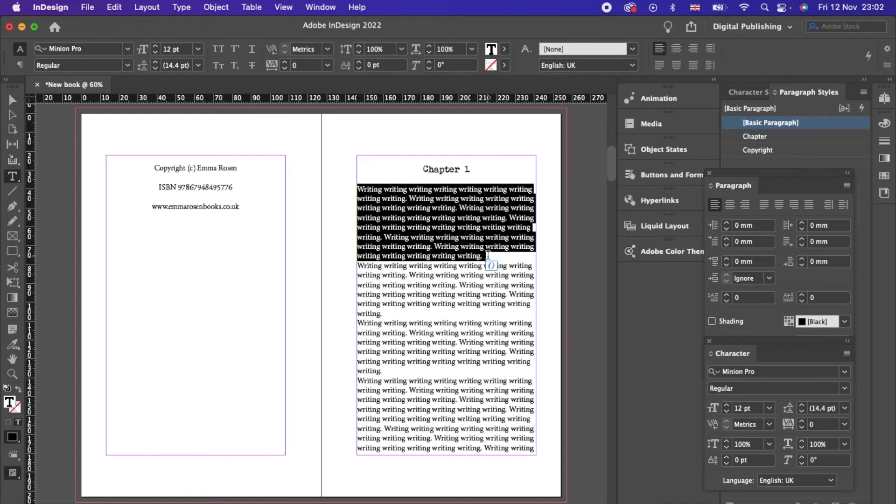
# Step: Set the first body paragraph in Garamond Premier Pro Regular and save it as style 'main'
pyautogui.click(768, 371)
pyautogui.write('Garamon')
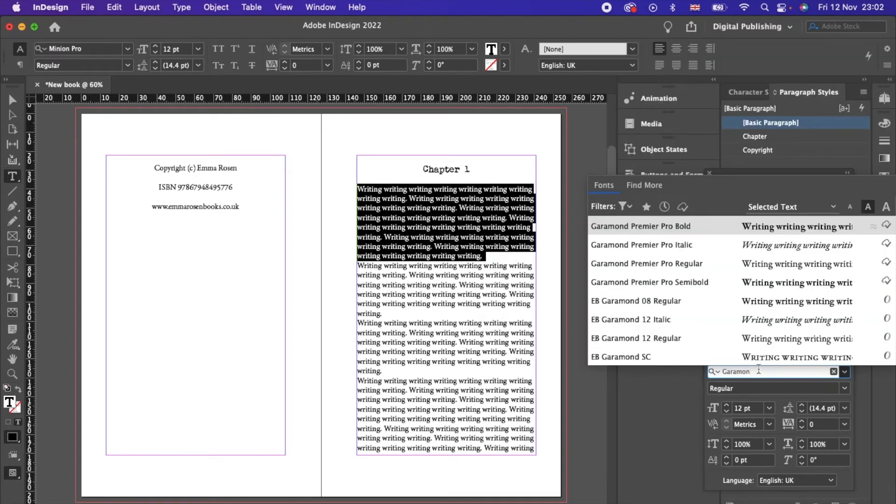
pyautogui.click(791, 267)
pyautogui.click(864, 93)
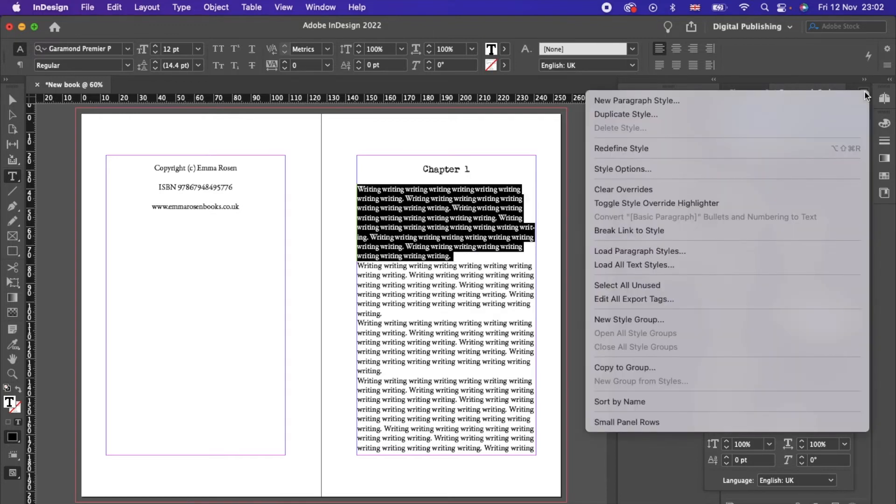
pyautogui.click(821, 98)
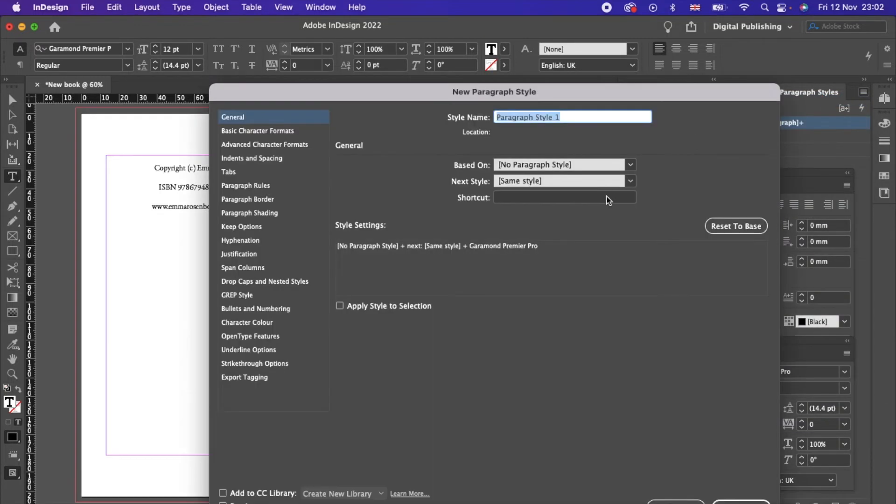
pyautogui.write('main')
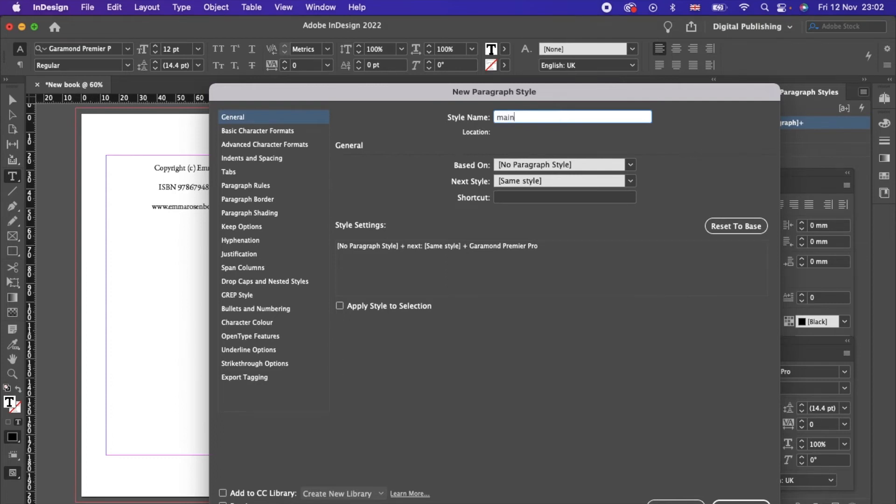
pyautogui.click(285, 131)
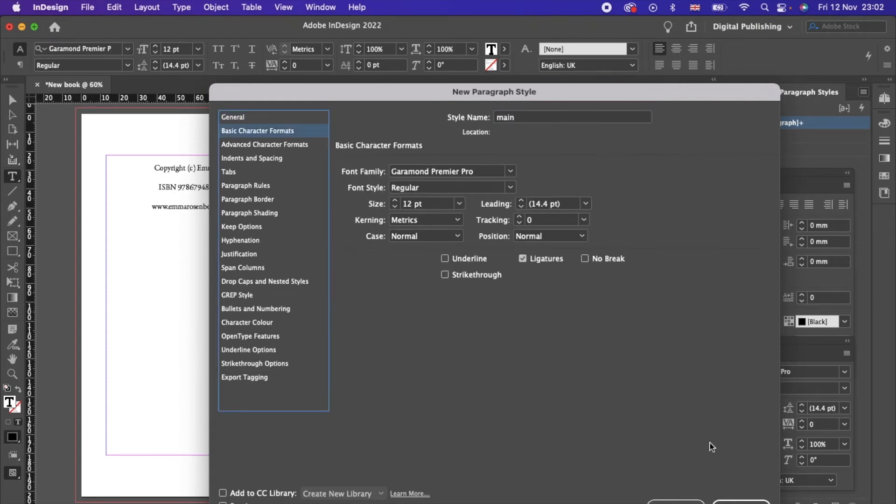
pyautogui.click(741, 502)
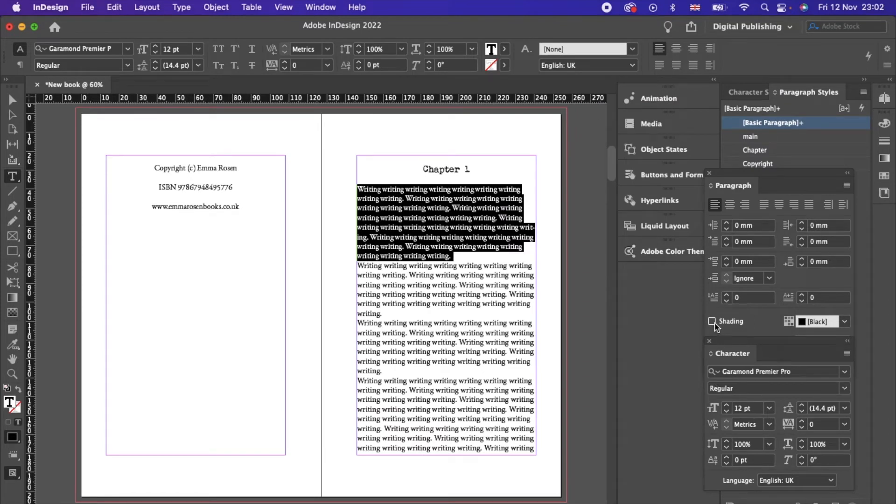
# Step: Turn off Hyphenate in the main style's Hyphenation options
pyautogui.rightClick(758, 137)
pyautogui.click(777, 151)
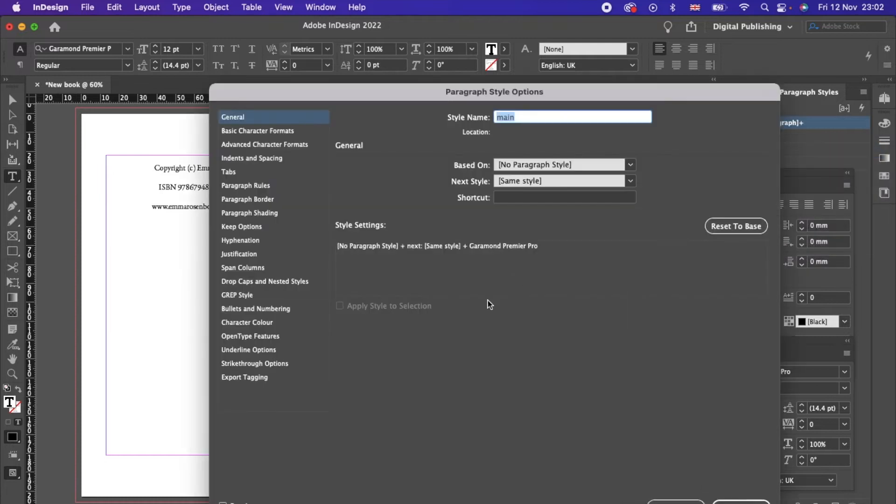
pyautogui.click(241, 242)
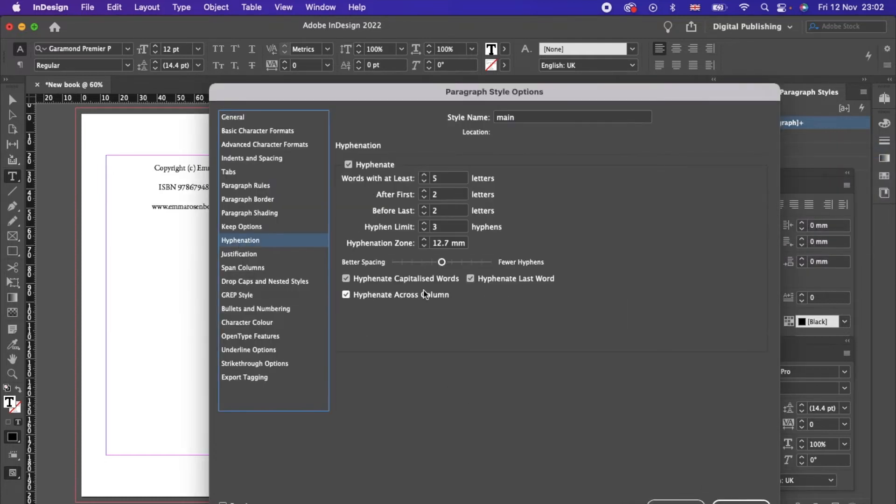
pyautogui.click(349, 164)
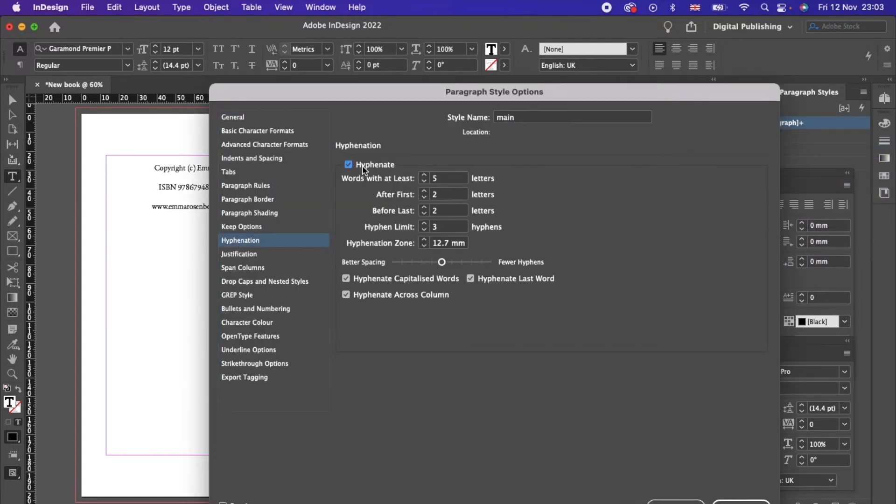
pyautogui.click(742, 502)
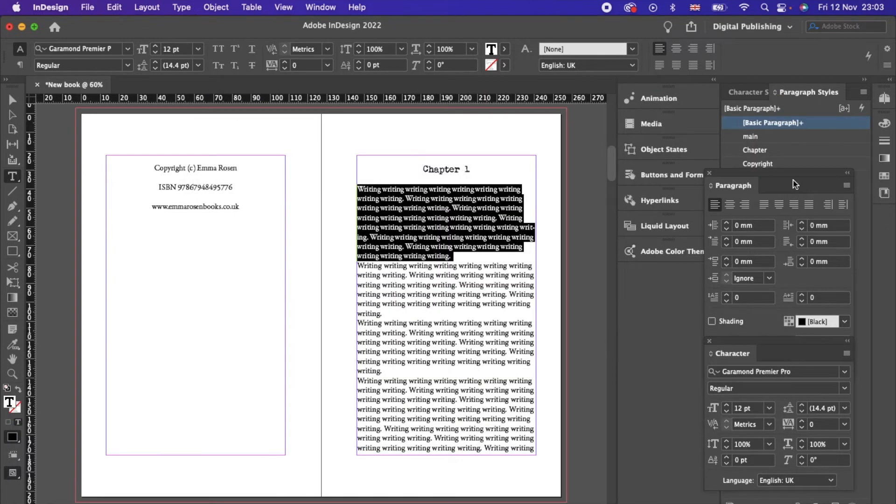
# Step: Apply main to the opening paragraph and redefine it as justified with last line left
pyautogui.click(768, 210)
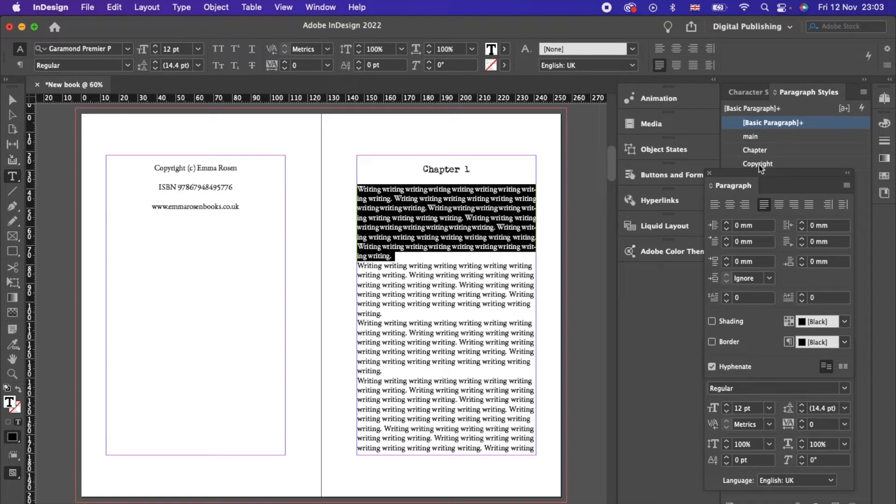
pyautogui.click(754, 137)
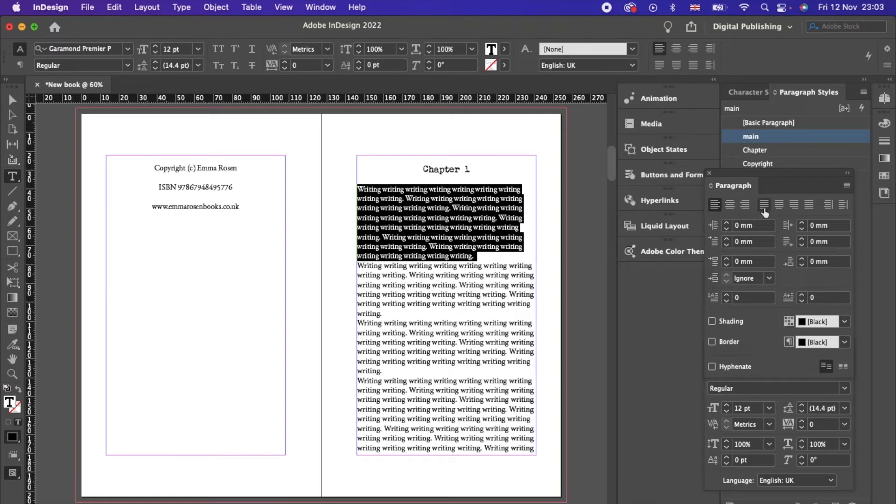
pyautogui.click(764, 207)
pyautogui.rightClick(765, 138)
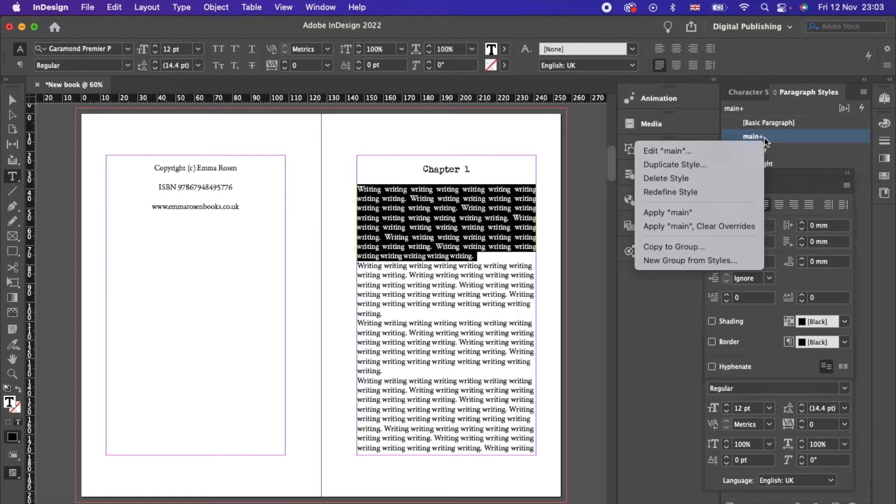
pyautogui.click(663, 192)
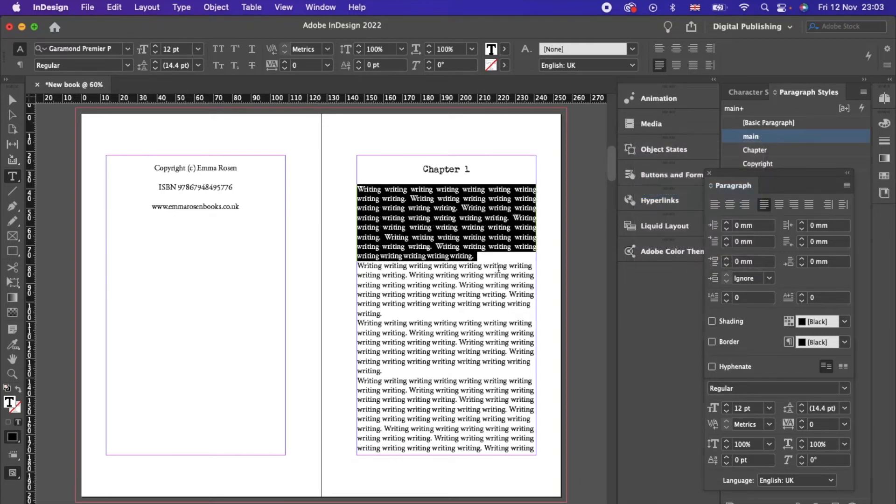
pyautogui.click(478, 287)
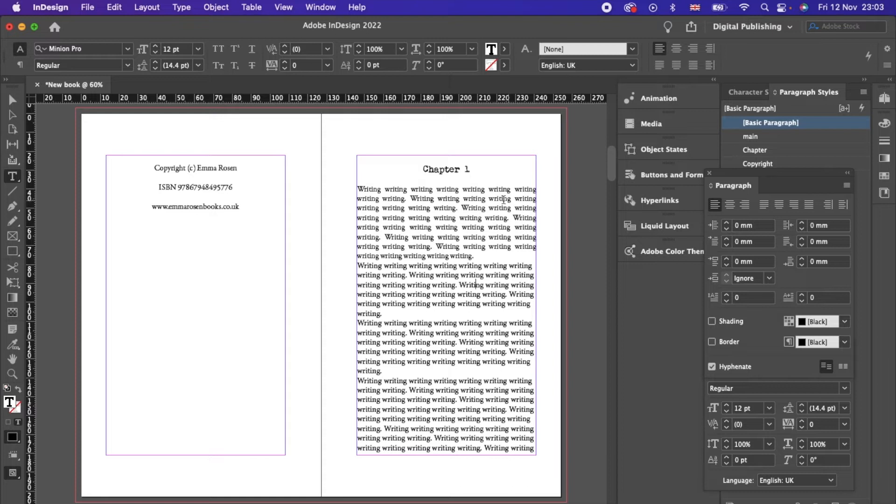
pyautogui.click(473, 199)
pyautogui.moveTo(358, 265); pyautogui.dragTo(520, 232)
# Step: Apply the main style to the remaining selected body paragraphs
pyautogui.scroll(20, 520, 200)
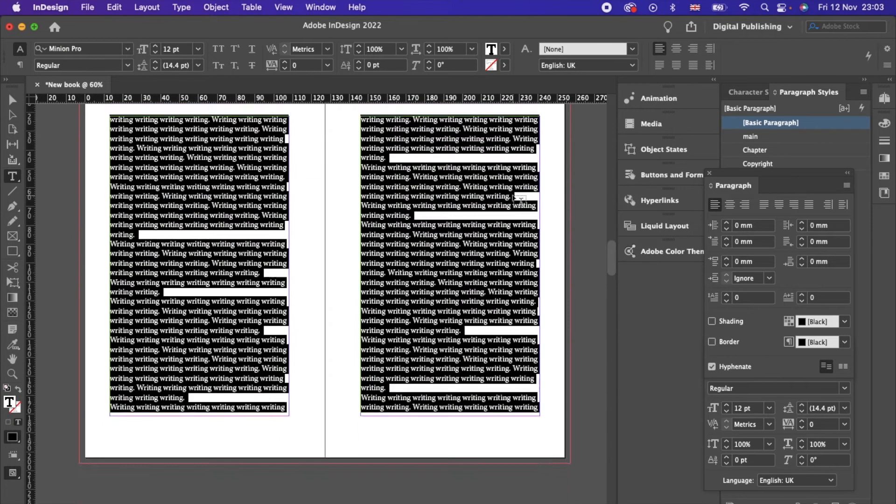
pyautogui.click(758, 139)
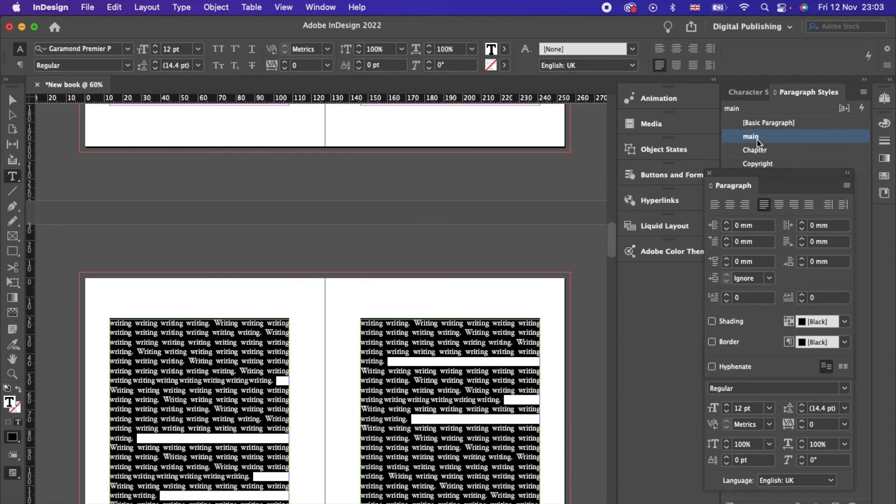
pyautogui.scroll(15, 579, 290)
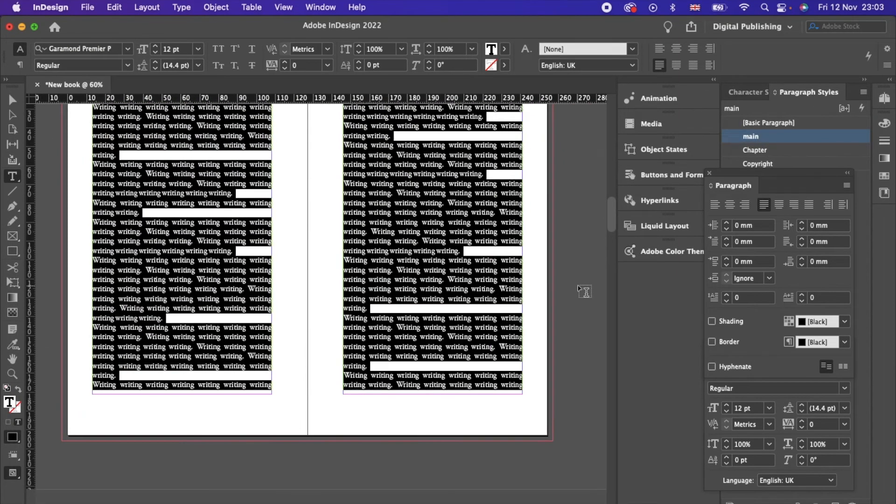
pyautogui.scroll(10, 583, 292)
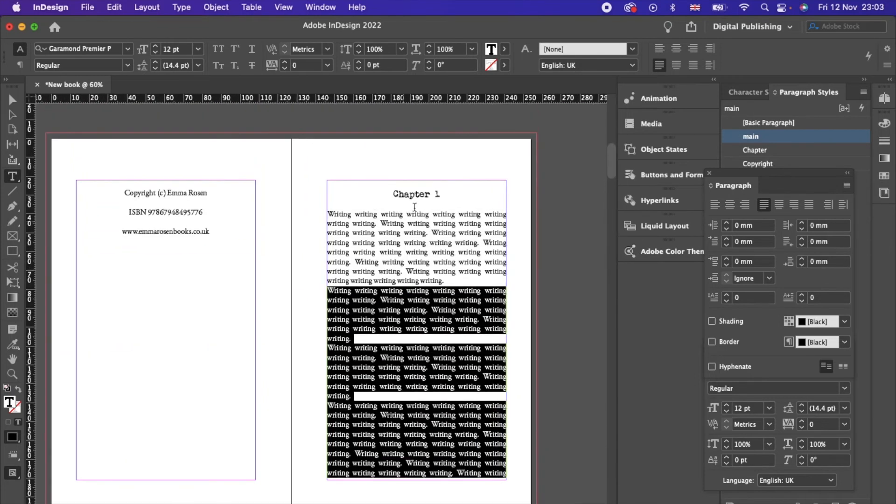
# Step: Raise the first paragraph to 13 pt and redefine main to match
pyautogui.click(435, 351)
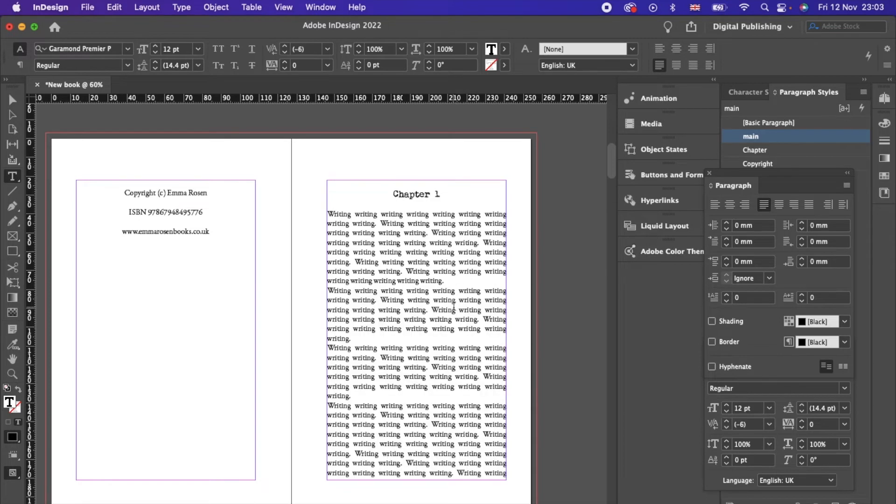
pyautogui.click(452, 280)
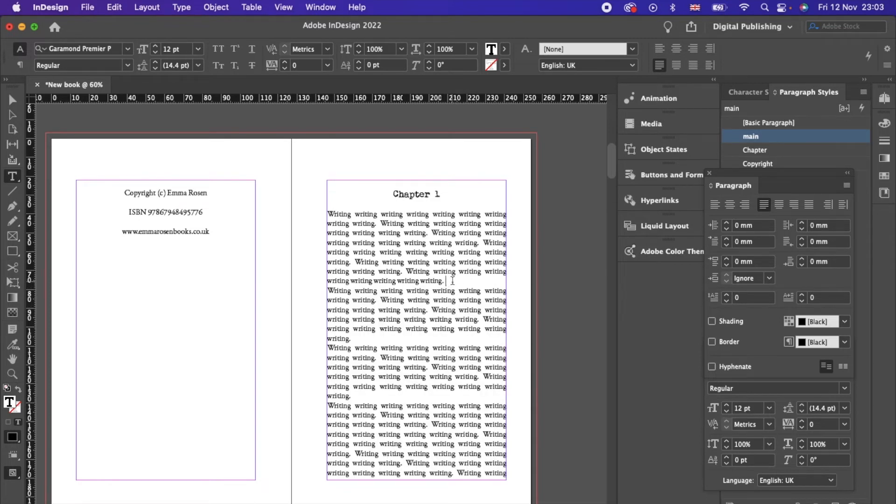
pyautogui.moveTo(453, 281); pyautogui.dragTo(322, 214)
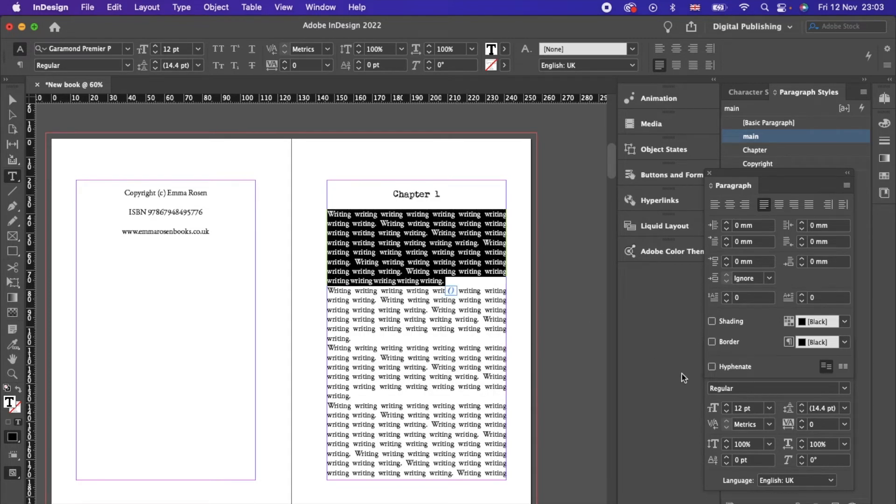
pyautogui.click(727, 408)
pyautogui.rightClick(751, 134)
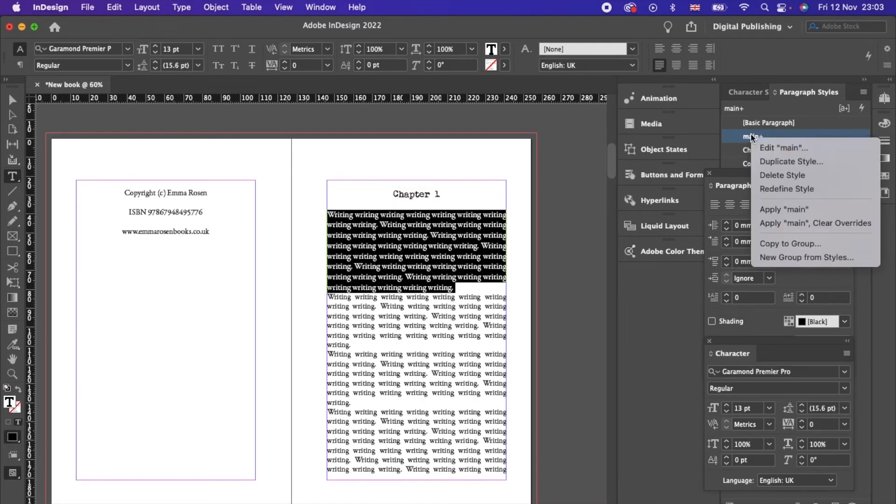
pyautogui.click(774, 187)
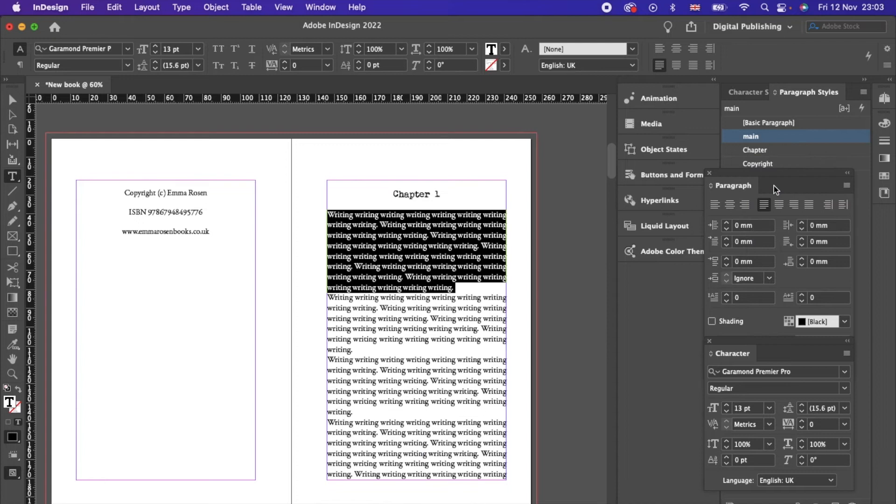
pyautogui.scroll(-2, 774, 186)
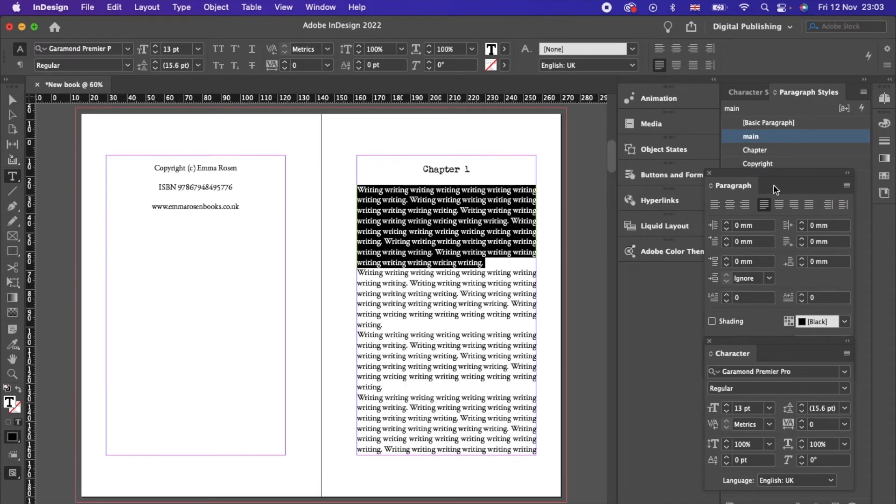
# Step: Undo the 13 pt redefinition and raise the first paragraph's leading to 17 pt
pyautogui.press('super+z')
pyautogui.press('super+z')
pyautogui.click(495, 294)
pyautogui.moveTo(476, 257); pyautogui.dragTo(351, 189)
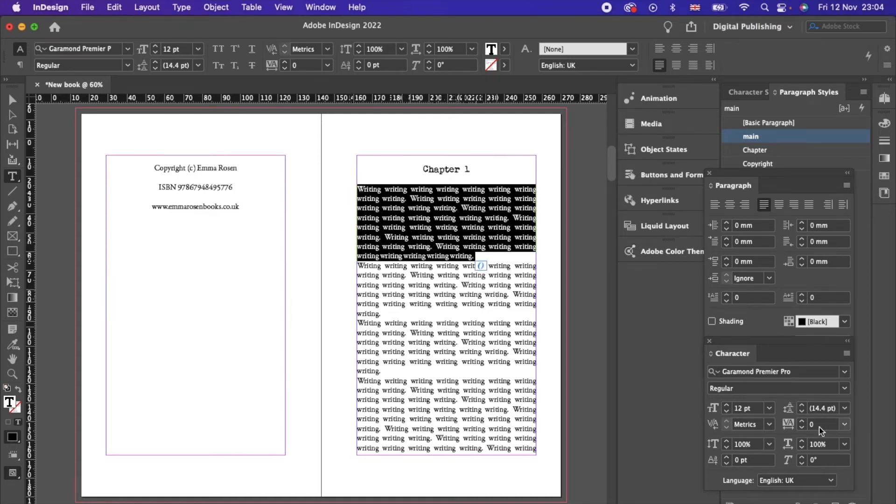
pyautogui.click(802, 405)
pyautogui.click(802, 405)
pyautogui.click(802, 405)
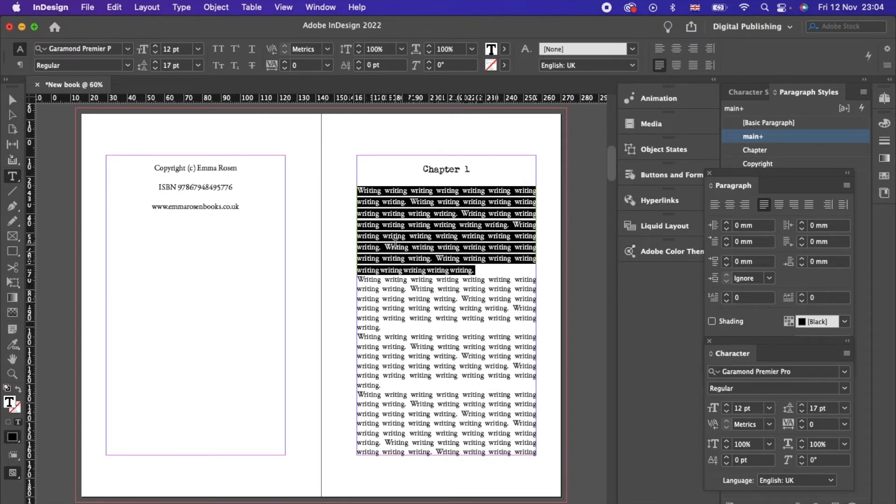
# Step: Redefine the main style to use the 17 pt leading
pyautogui.rightClick(415, 245)
pyautogui.moveTo(459, 357)
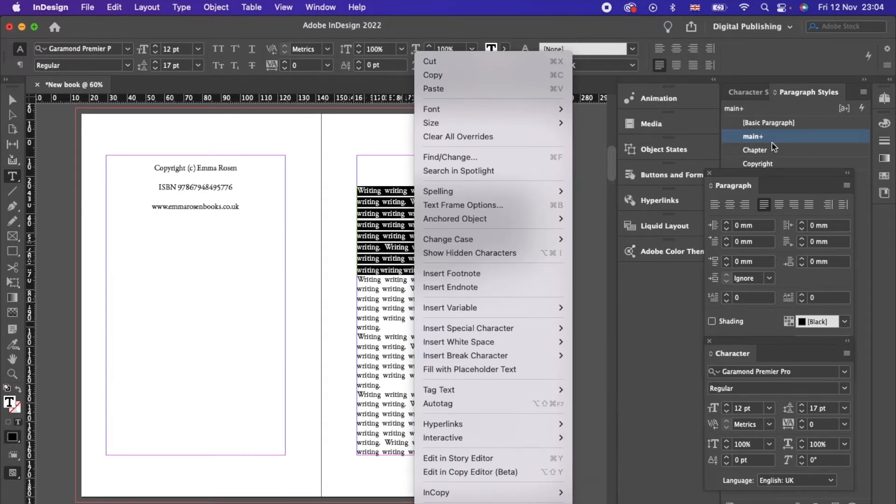
pyautogui.click(761, 139)
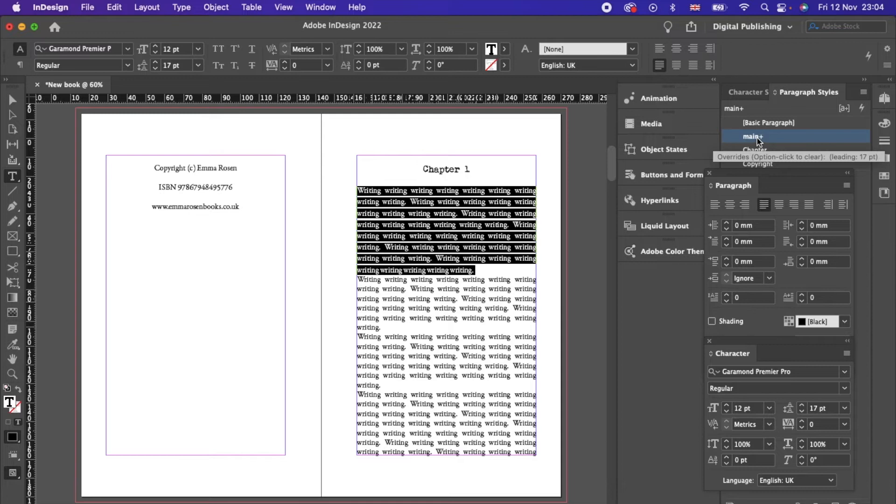
pyautogui.rightClick(758, 139)
pyautogui.click(792, 195)
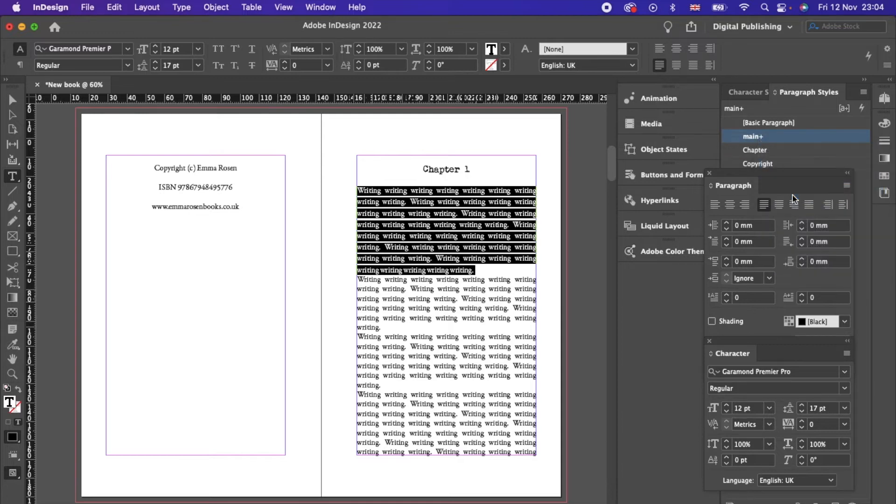
pyautogui.click(474, 334)
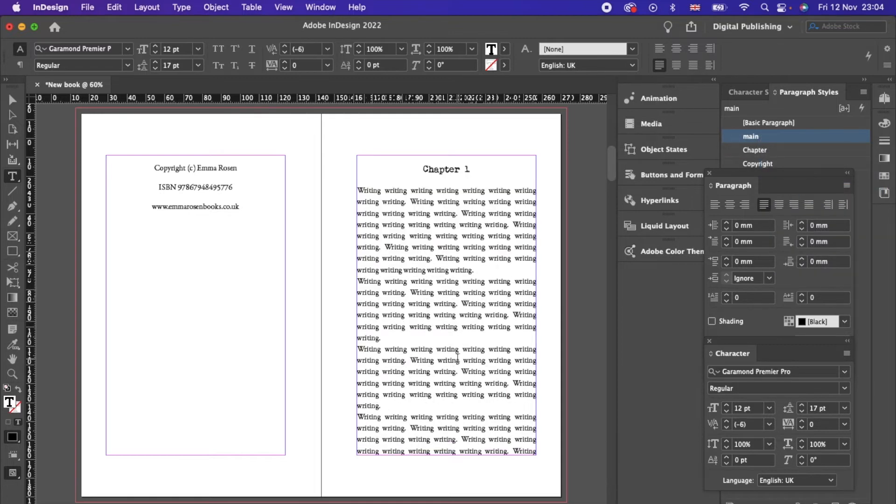
pyautogui.press('Escape')
# Step: Lower the Chapter 1 frame's top edge and move a shortened, 37 mm copyright frame to mid-page
pyautogui.moveTo(448, 156); pyautogui.dragTo(446, 248)
pyautogui.click(232, 303)
pyautogui.moveTo(197, 455); pyautogui.dragTo(226, 312)
pyautogui.click(230, 222)
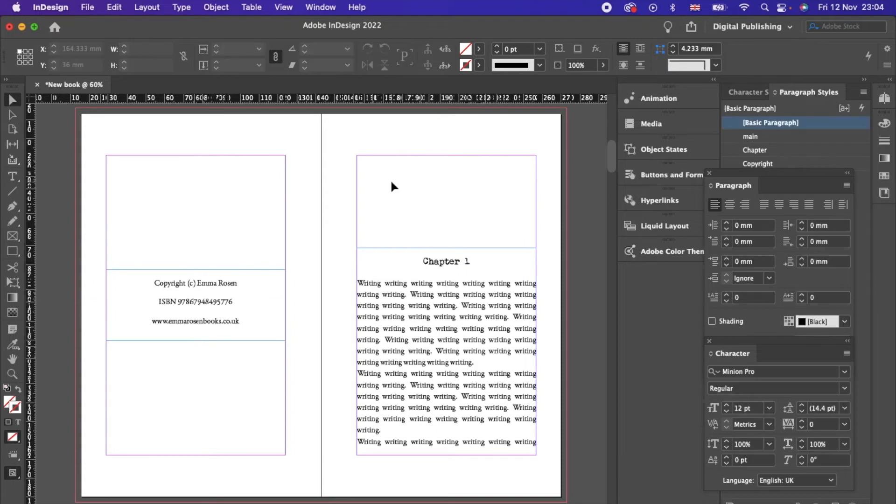
pyautogui.click(410, 390)
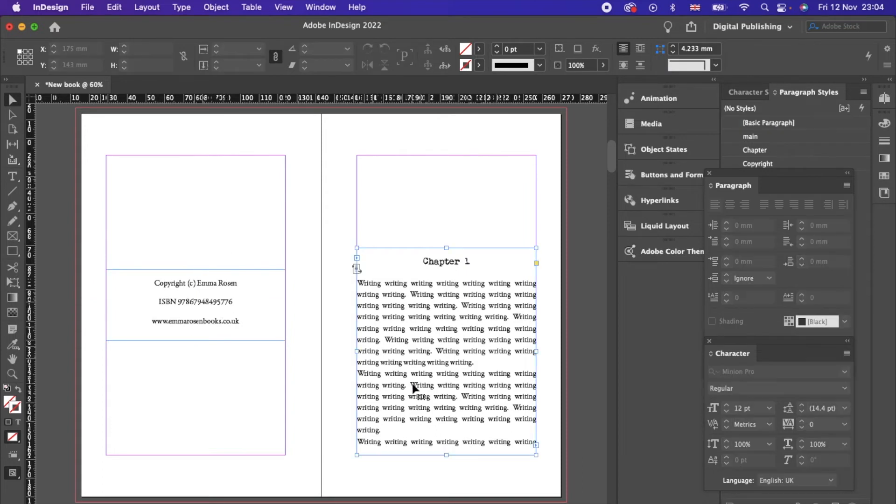
# Step: Try a Tab, then a 6 mm first-line indent, on the second body paragraph
pyautogui.doubleClick(359, 376)
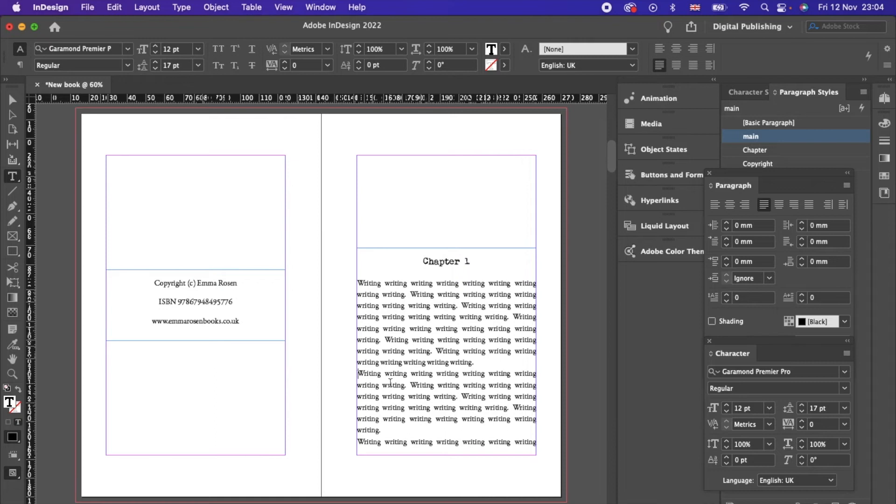
pyautogui.press('Tab')
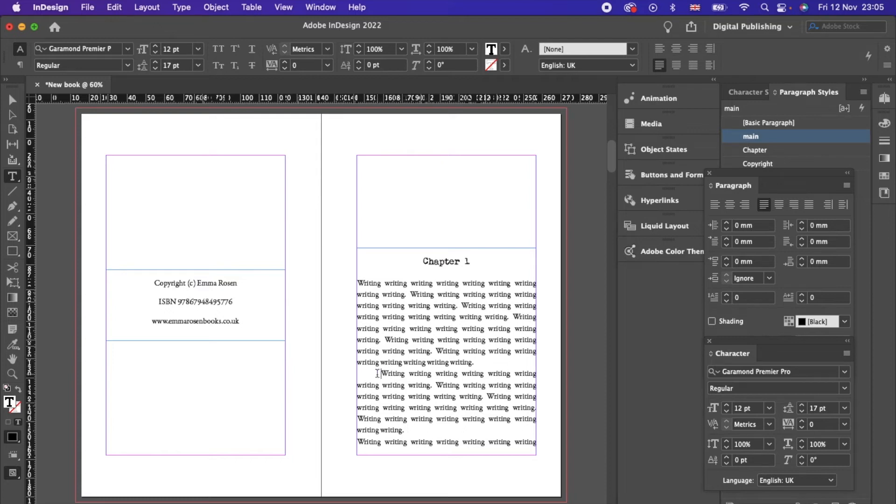
pyautogui.press('BackSpace')
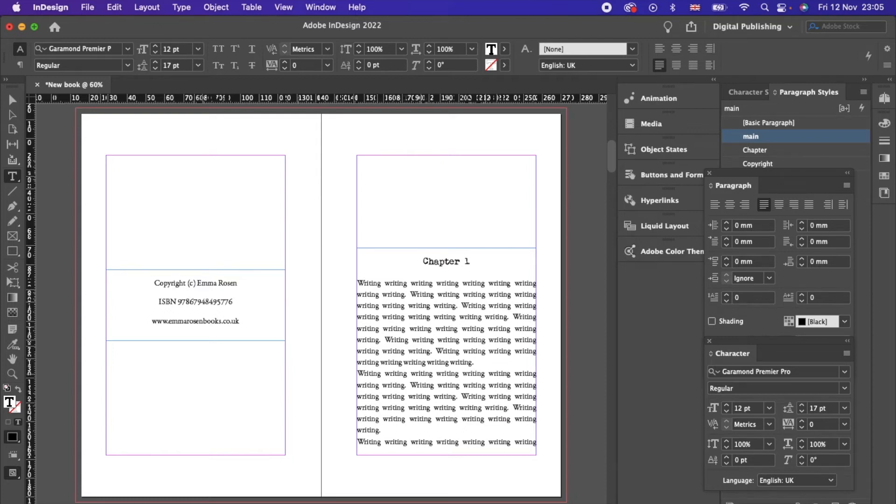
pyautogui.click(727, 240)
pyautogui.click(727, 239)
pyautogui.click(727, 239)
pyautogui.click(727, 239)
pyautogui.click(727, 239)
pyautogui.click(727, 239)
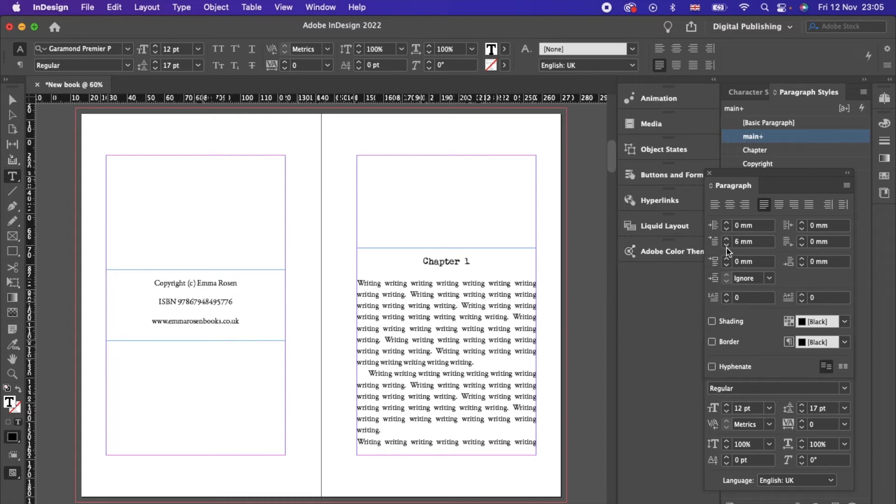
# Step: Redefine the main style, then undo to remove the first-line indent
pyautogui.rightClick(763, 141)
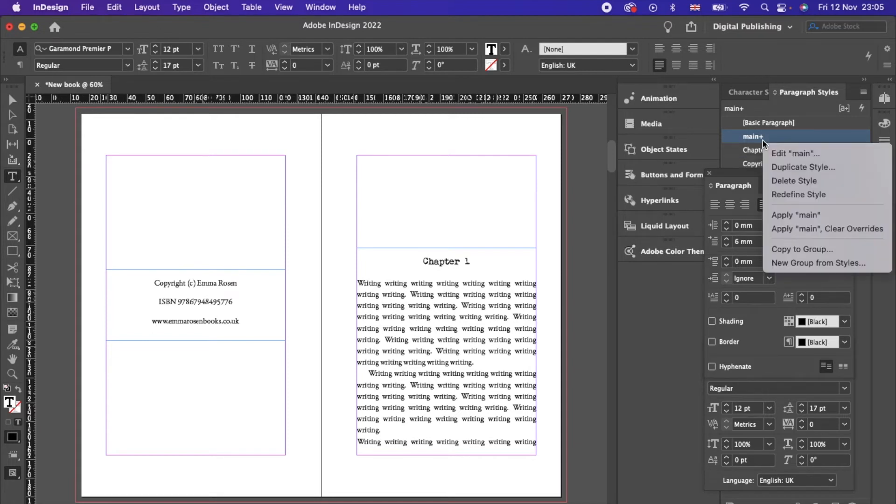
pyautogui.click(793, 195)
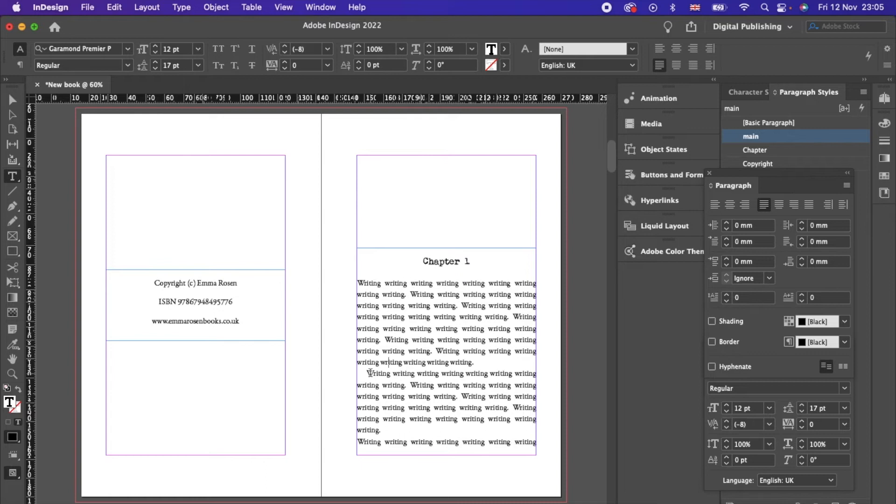
pyautogui.press('super+z')
pyautogui.press('super+z')
pyautogui.press('super+z')
pyautogui.press('super+z')
pyautogui.press('super+z')
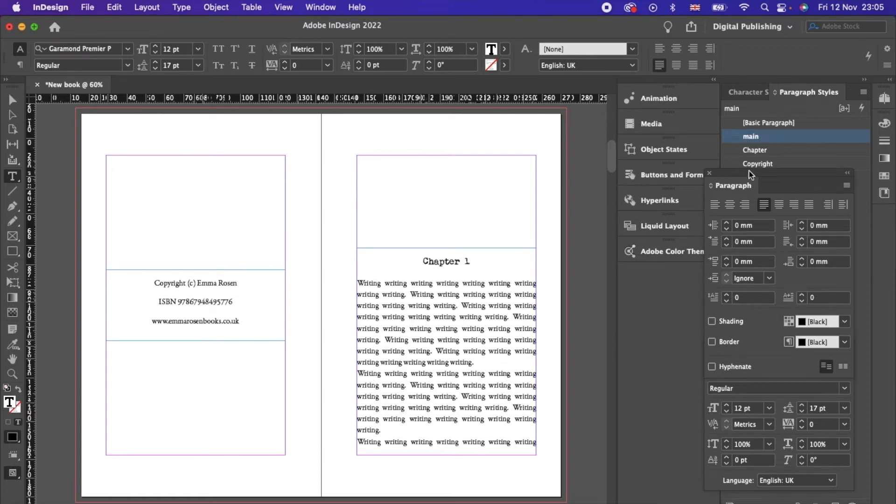
pyautogui.rightClick(761, 138)
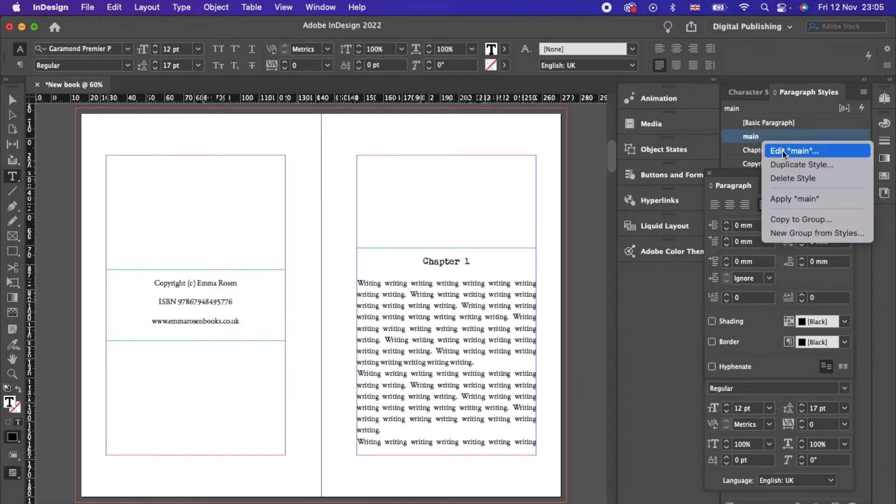
# Step: Set the main style's First Line Indent to 5 mm
pyautogui.click(782, 150)
pyautogui.click(270, 158)
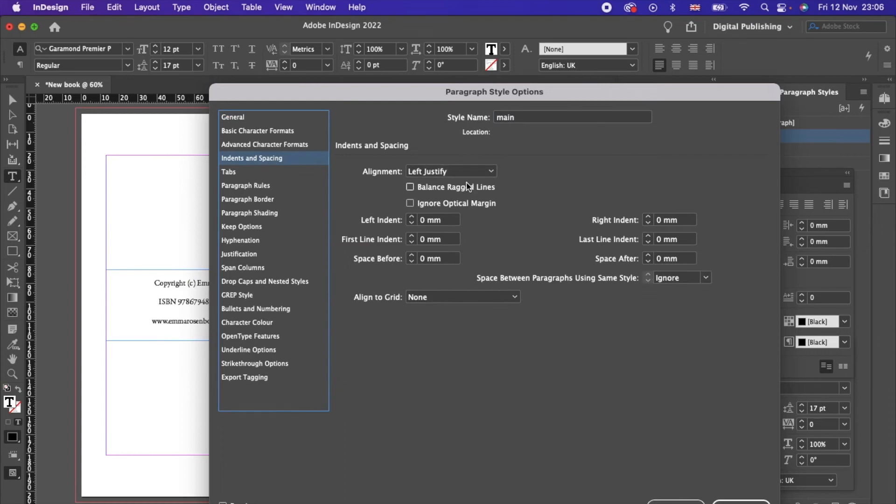
pyautogui.click(411, 235)
pyautogui.click(412, 236)
pyautogui.click(412, 236)
pyautogui.click(411, 236)
pyautogui.click(412, 236)
pyautogui.click(741, 502)
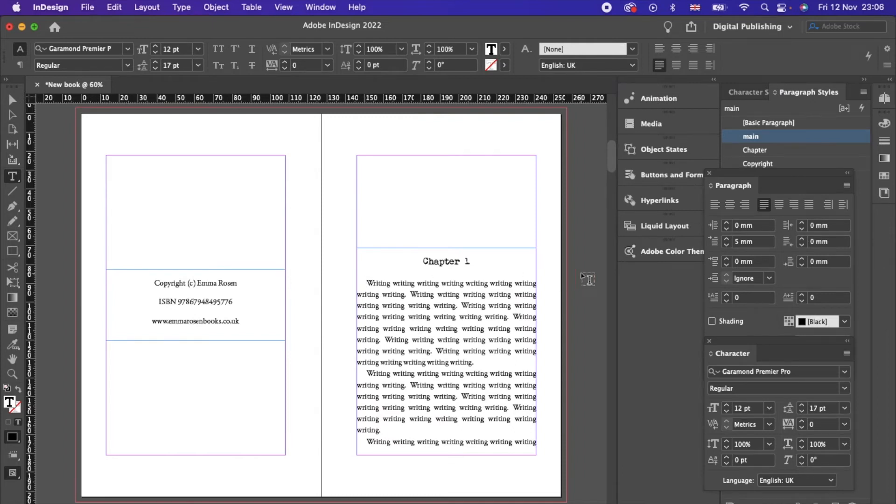
# Step: Reduce the opening paragraph's first-line indent to 0 mm so it starts flush
pyautogui.click(727, 245)
pyautogui.click(727, 245)
pyautogui.click(727, 245)
pyautogui.click(727, 245)
pyautogui.click(727, 245)
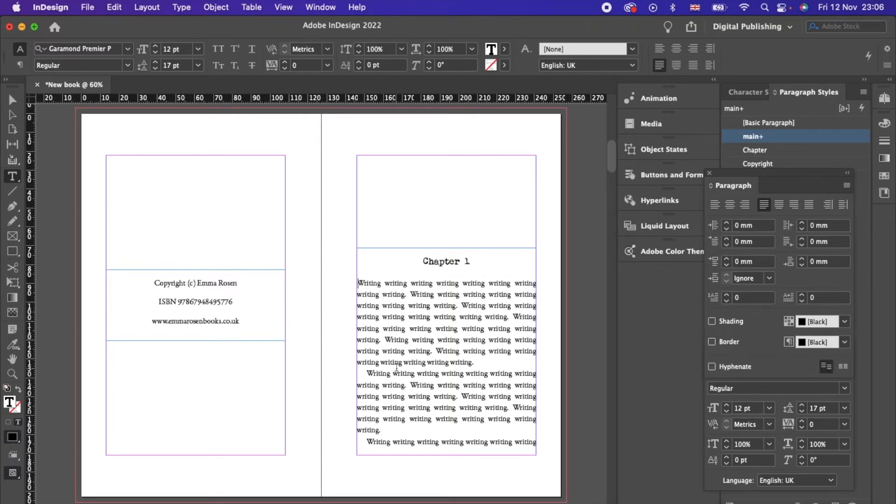
pyautogui.moveTo(481, 364); pyautogui.dragTo(358, 283)
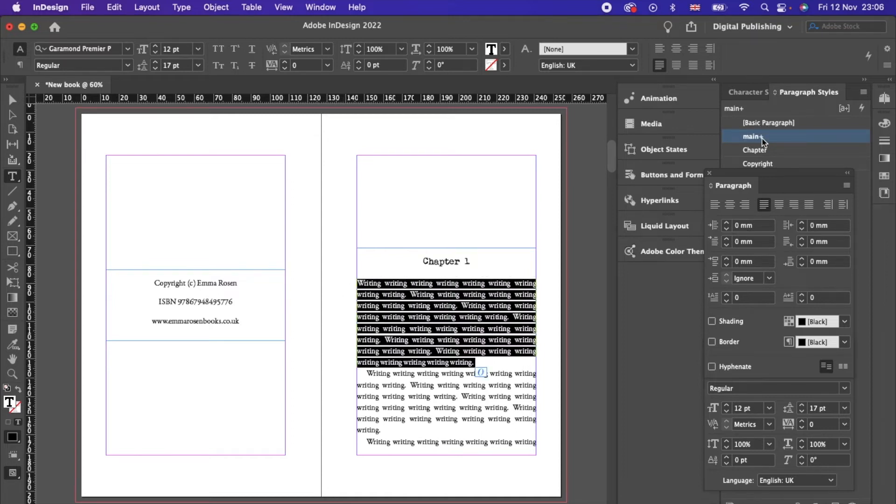
pyautogui.click(442, 393)
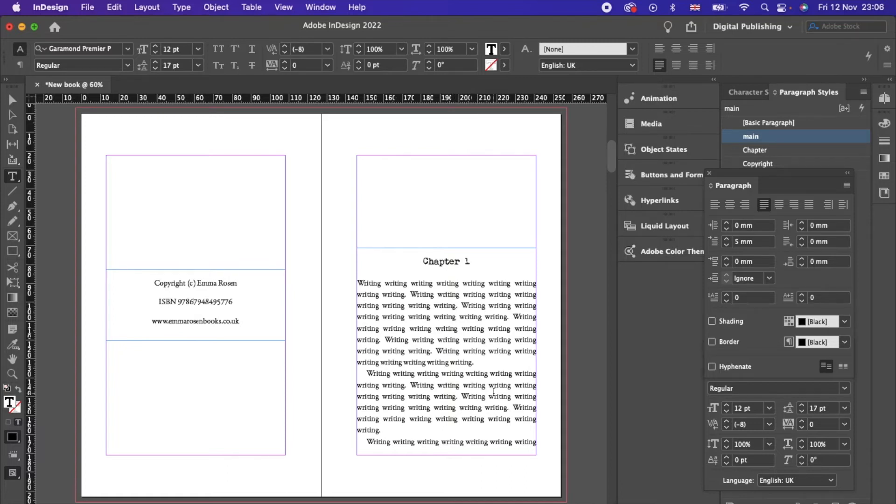
pyautogui.scroll(-1, 494, 391)
# Step: Deselect the Chapter 1 frame and show the Pages panel
pyautogui.click(13, 100)
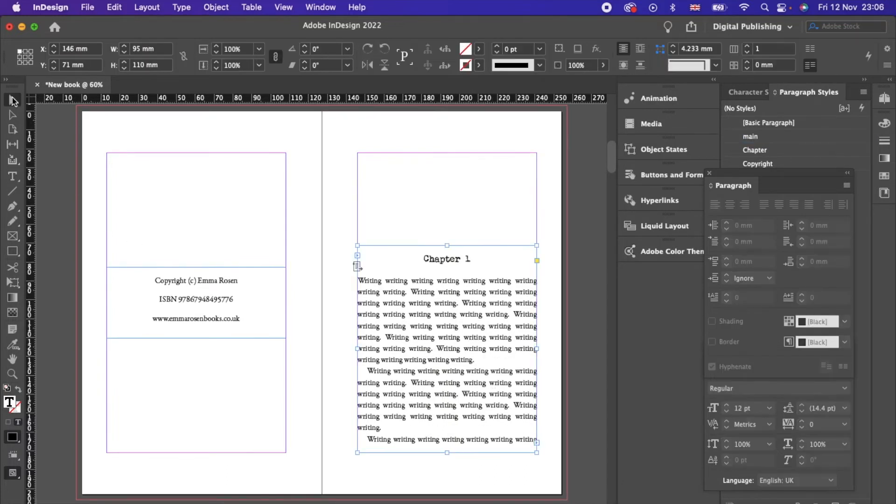
pyautogui.scroll(15, 347, 213)
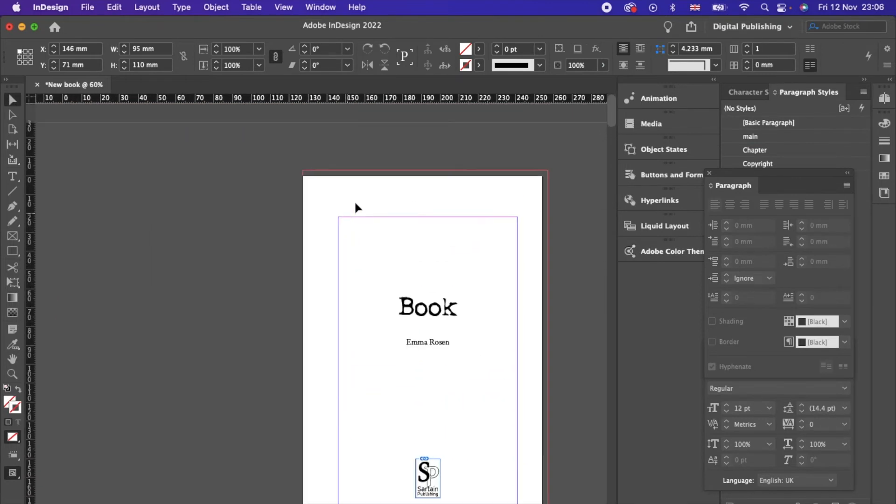
pyautogui.click(357, 205)
pyautogui.click(155, 11)
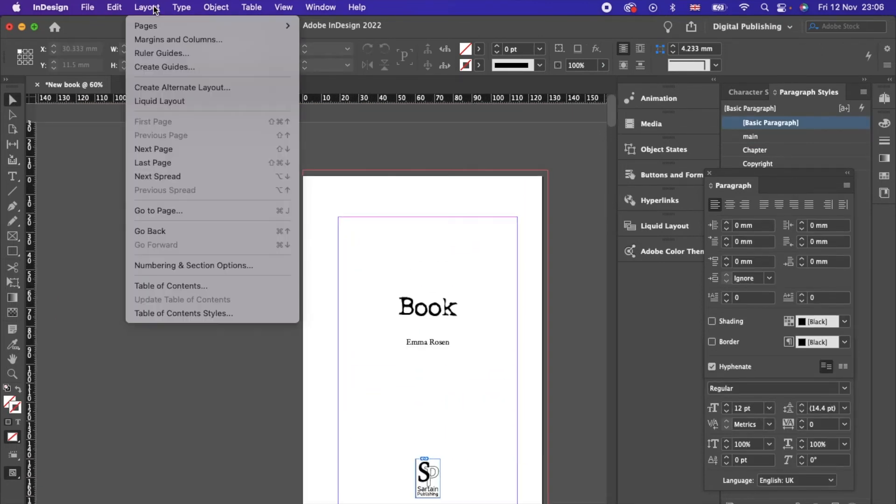
pyautogui.click(155, 9)
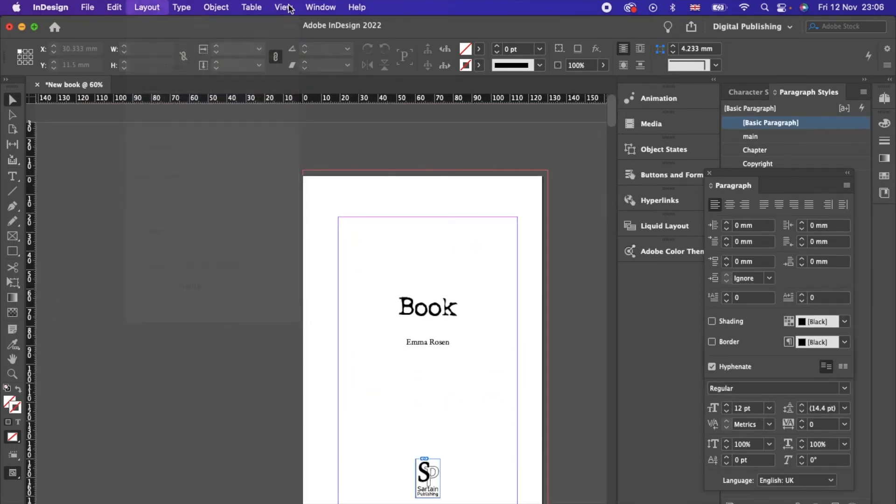
pyautogui.click(884, 99)
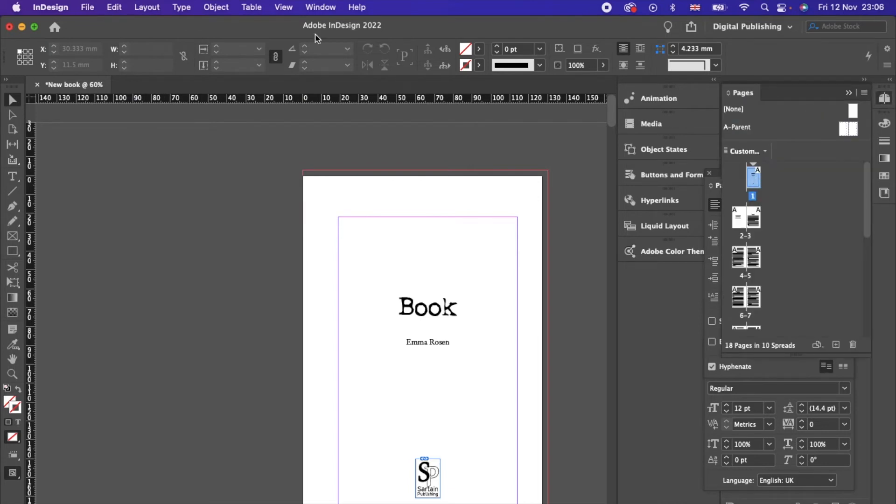
# Step: Number pages from 1 with section prefix 'a' and section marker 'Front matter'
pyautogui.click(143, 7)
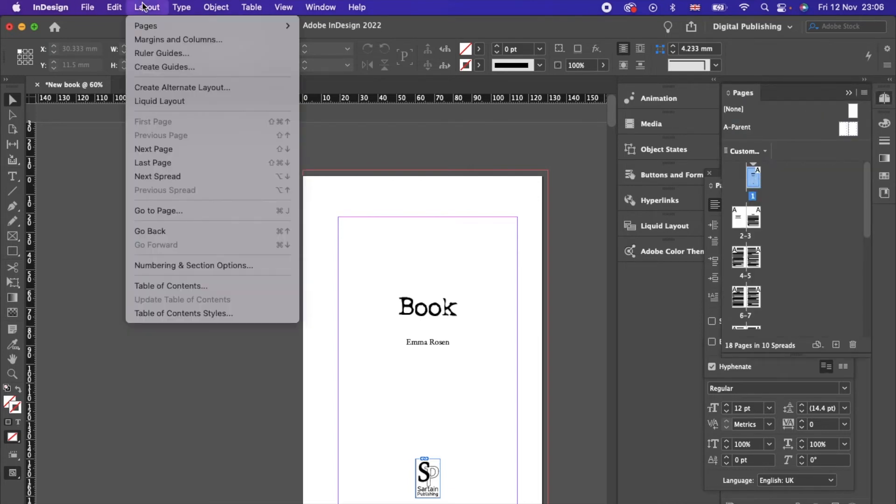
pyautogui.click(223, 265)
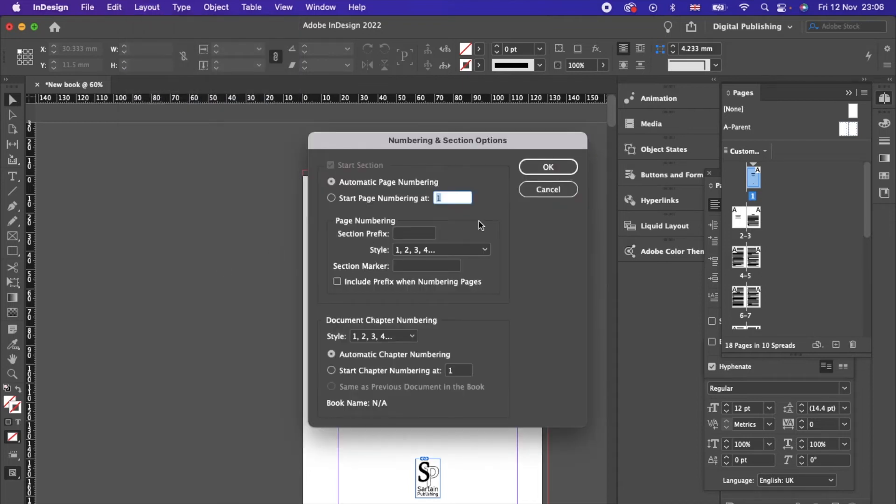
pyautogui.click(333, 199)
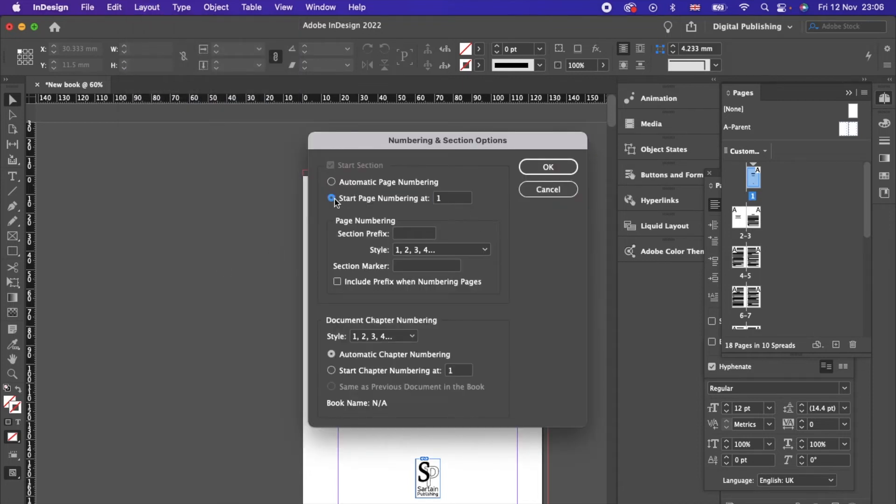
pyautogui.click(415, 235)
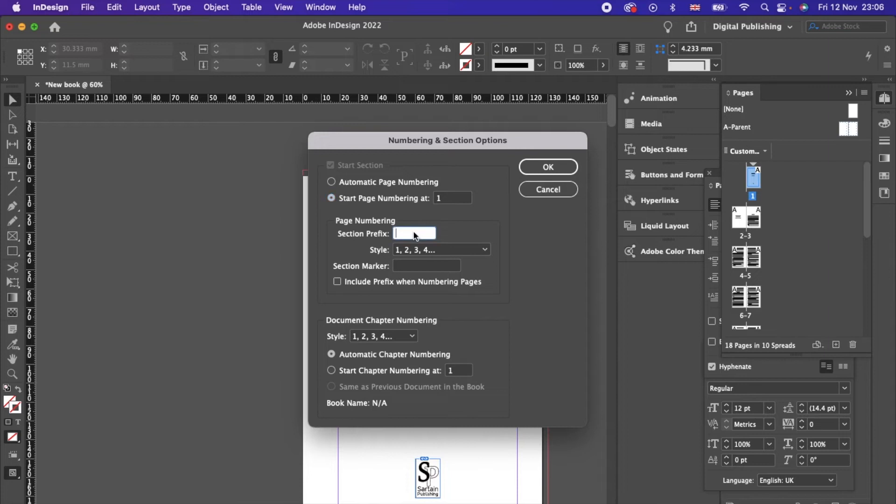
pyautogui.write('a')
pyautogui.click(405, 265)
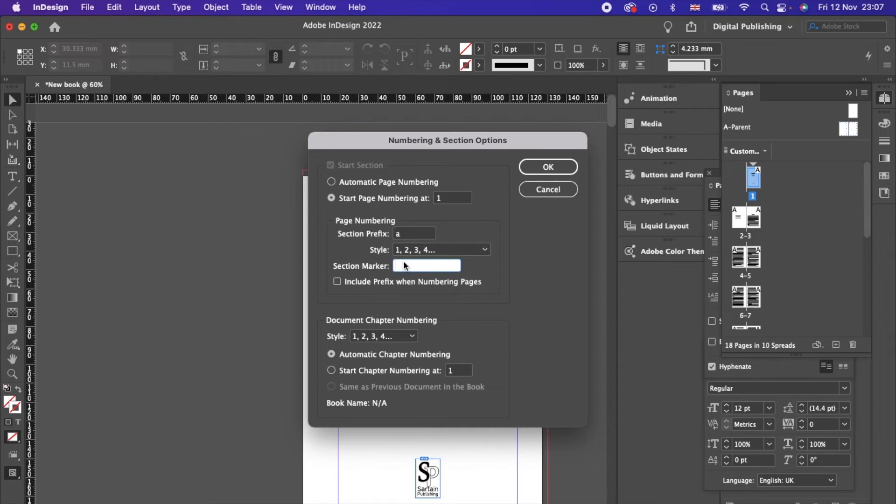
pyautogui.write('Front matter')
pyautogui.click(549, 166)
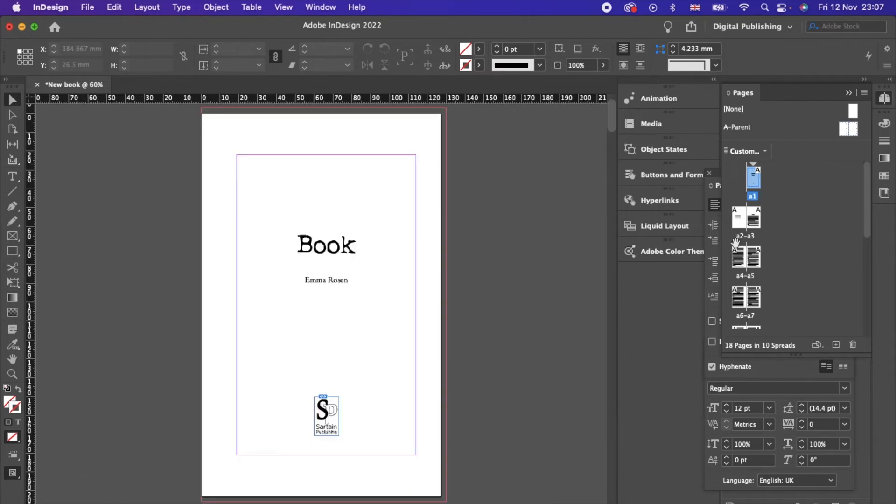
# Step: Select spread a2-a3 in the Pages panel and bring it into view
pyautogui.scroll(-10, 442, 346)
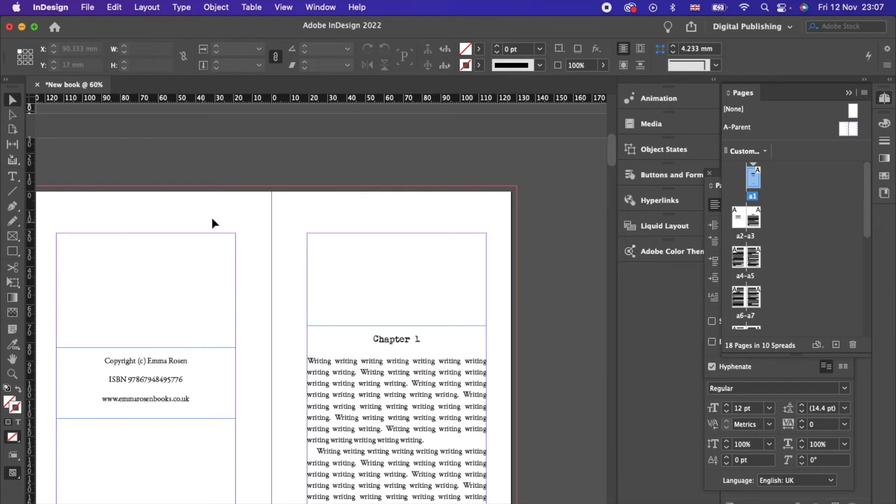
pyautogui.click(469, 202)
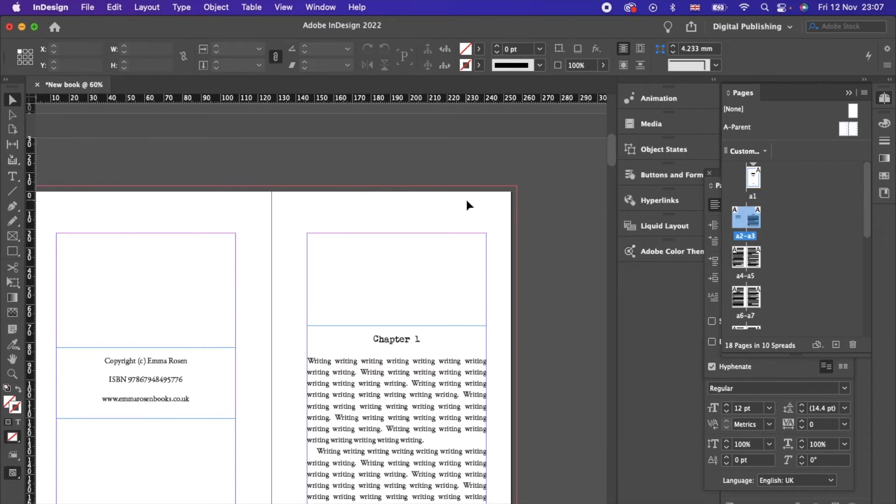
pyautogui.click(156, 9)
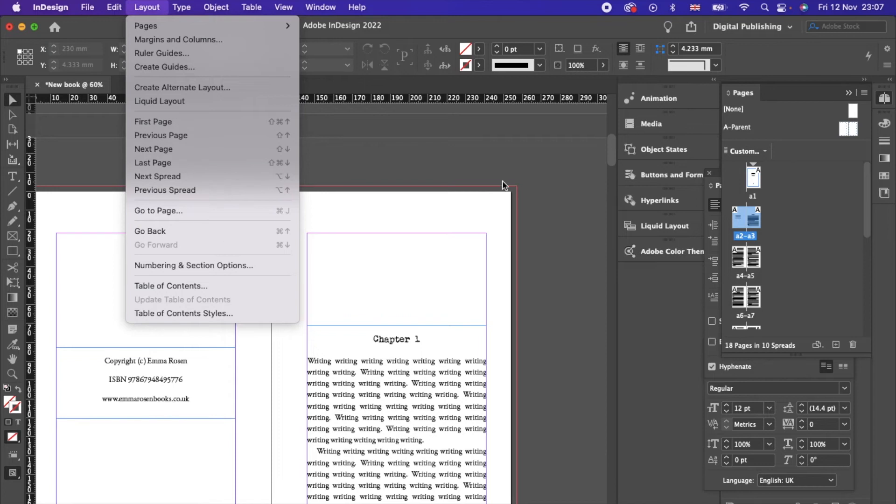
pyautogui.click(757, 220)
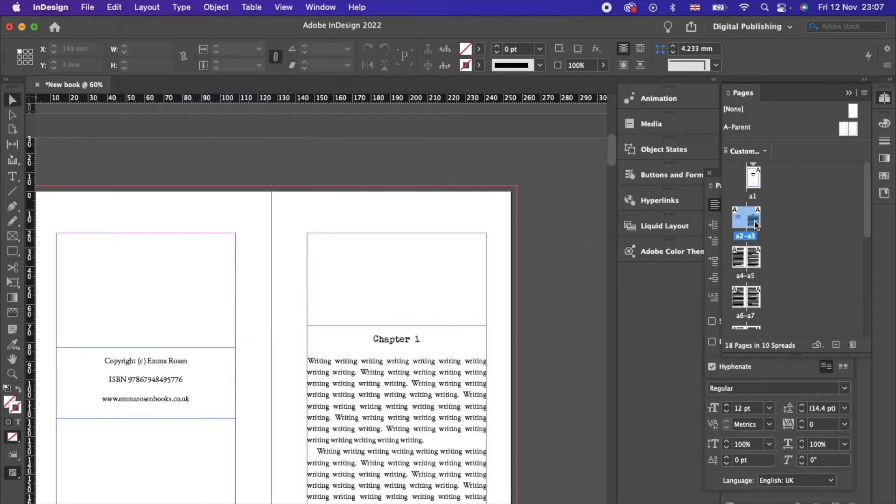
pyautogui.doubleClick(757, 221)
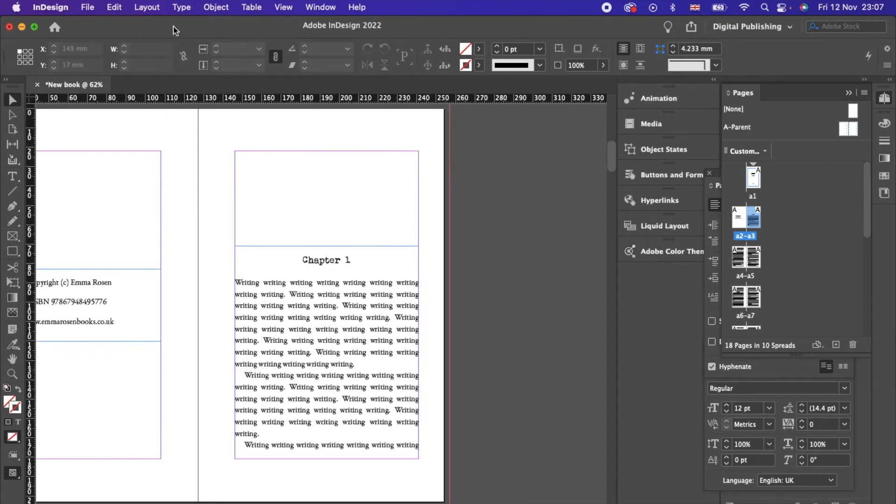
# Step: Start a new section numbered from 1 with section marker 'Chapter 1'
pyautogui.click(155, 7)
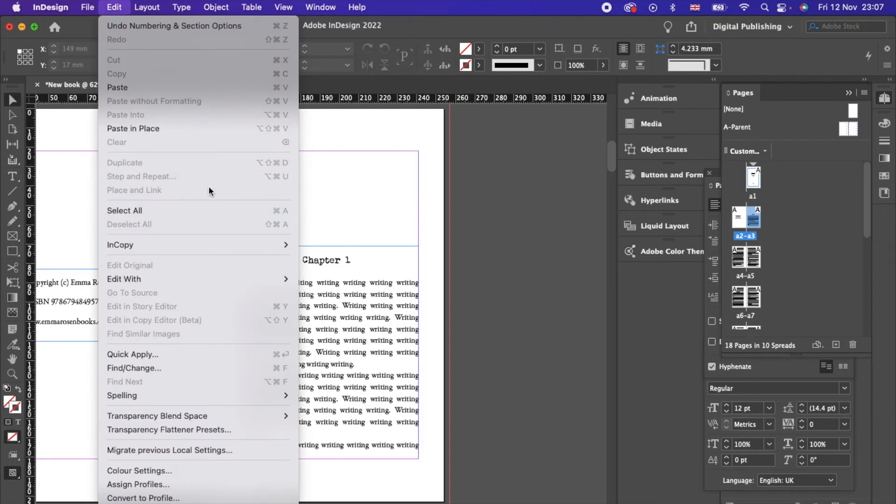
pyautogui.click(192, 265)
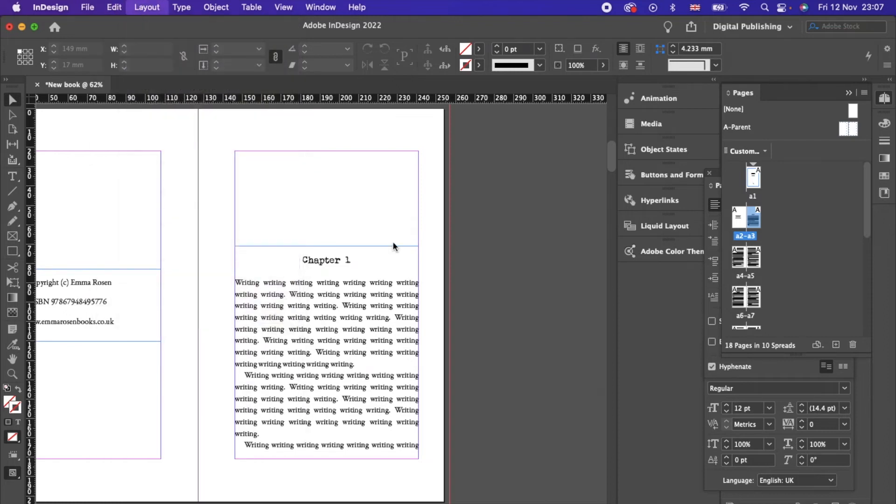
pyautogui.click(359, 198)
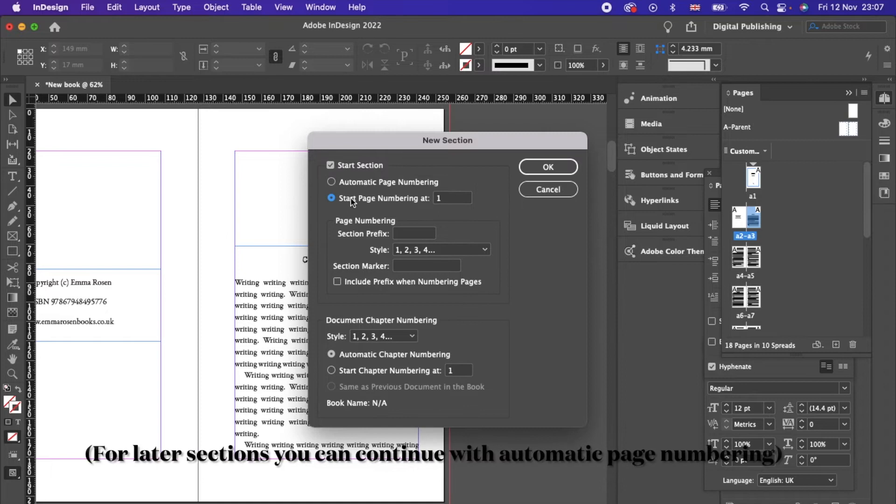
pyautogui.click(410, 267)
pyautogui.write('Chapter 1')
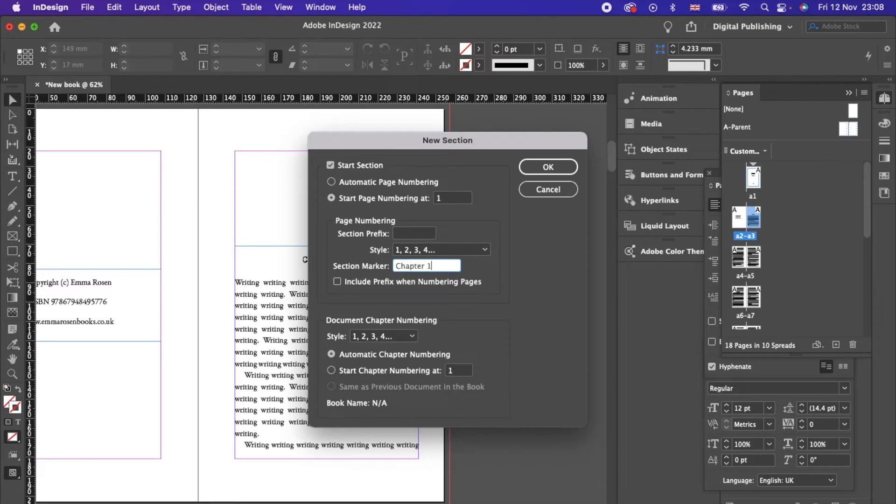
pyautogui.click(549, 166)
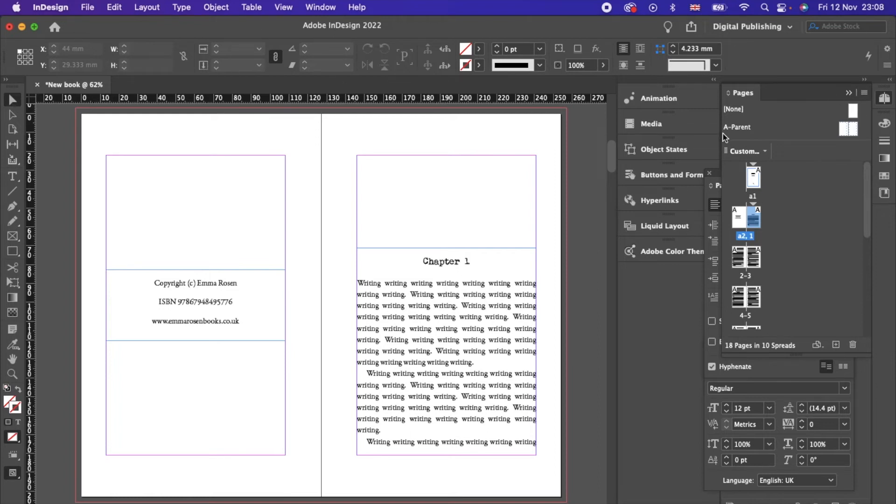
# Step: From the A-Parent spread, create a new two-page parent with prefix B
pyautogui.doubleClick(855, 126)
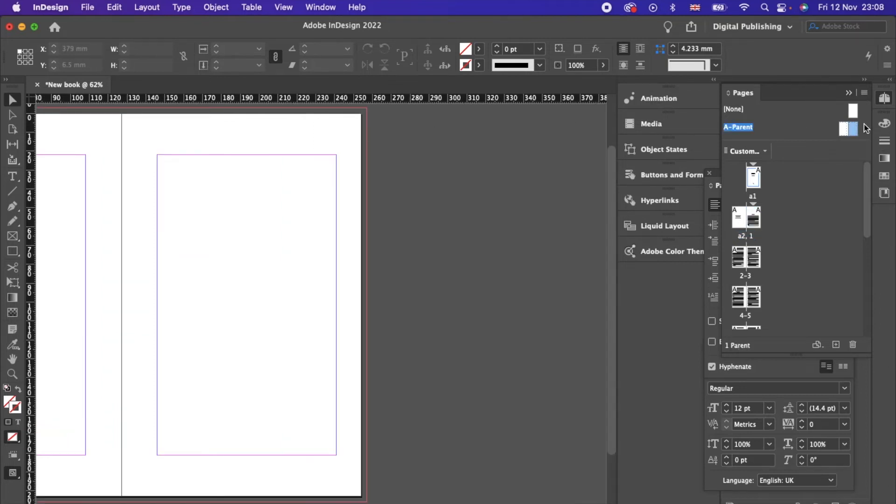
pyautogui.click(865, 93)
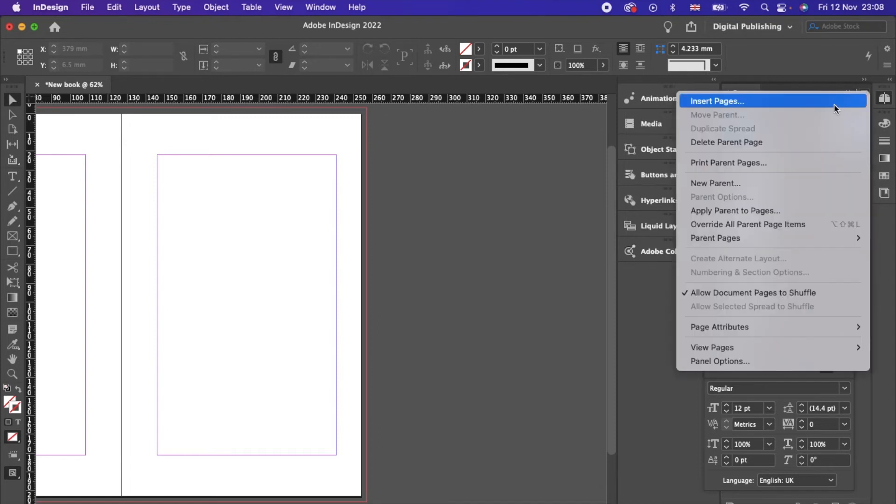
pyautogui.click(780, 183)
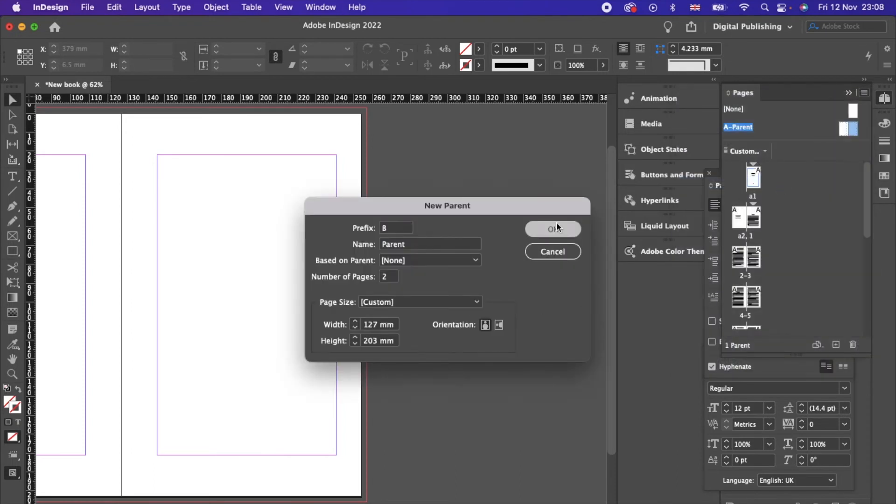
pyautogui.click(557, 223)
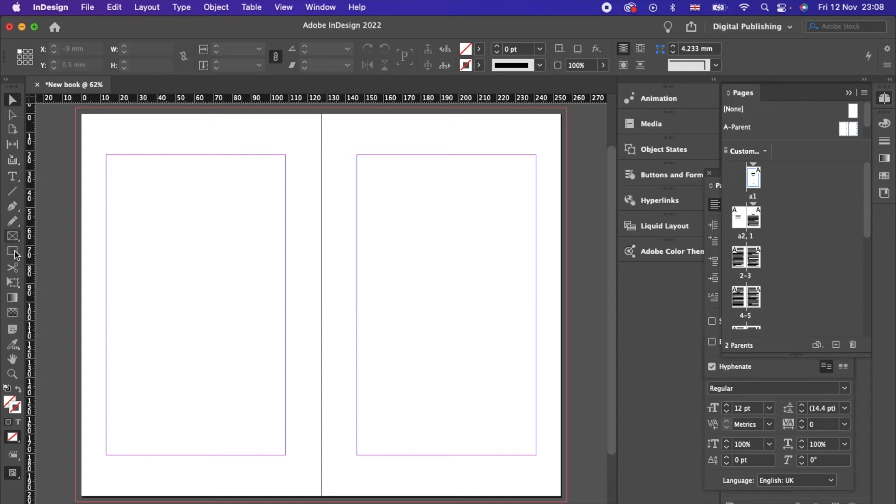
# Step: Draw a footer frame at the right page's bottom right holding a Current Page Number marker
pyautogui.click(10, 178)
pyautogui.moveTo(490, 462); pyautogui.dragTo(537, 480)
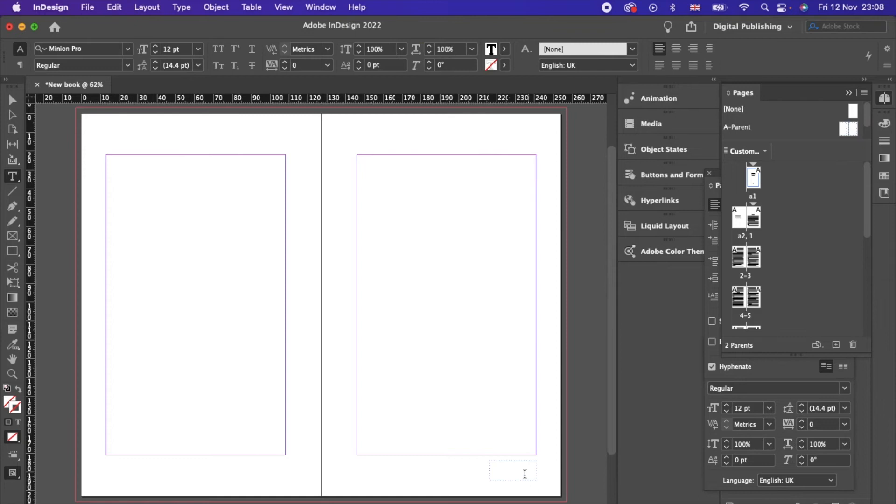
pyautogui.click(148, 7)
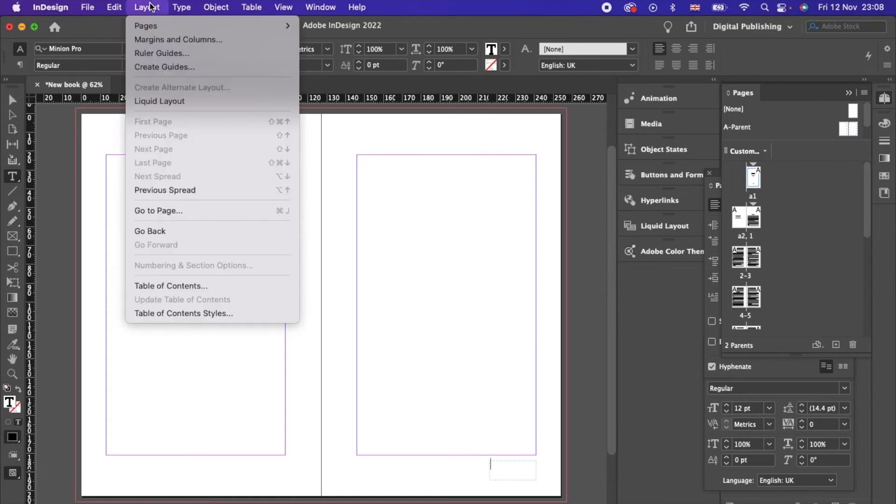
pyautogui.moveTo(181, 7)
pyautogui.moveTo(296, 417)
pyautogui.moveTo(310, 402)
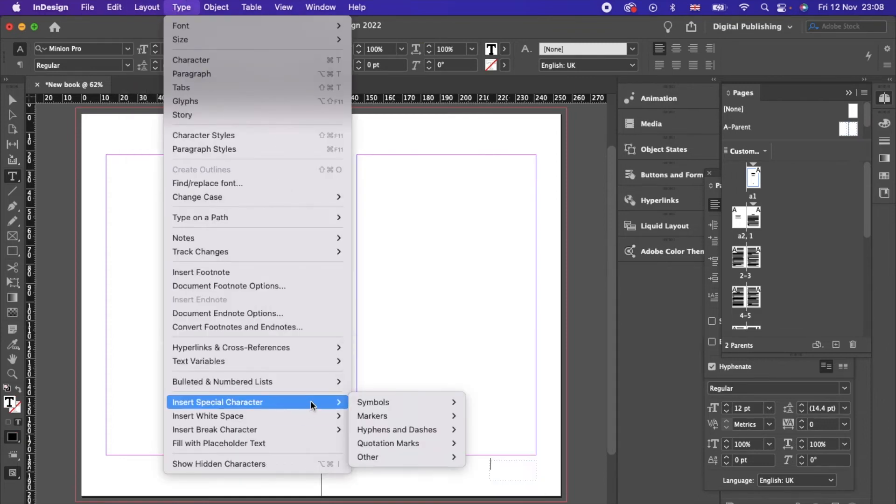
pyautogui.moveTo(380, 414)
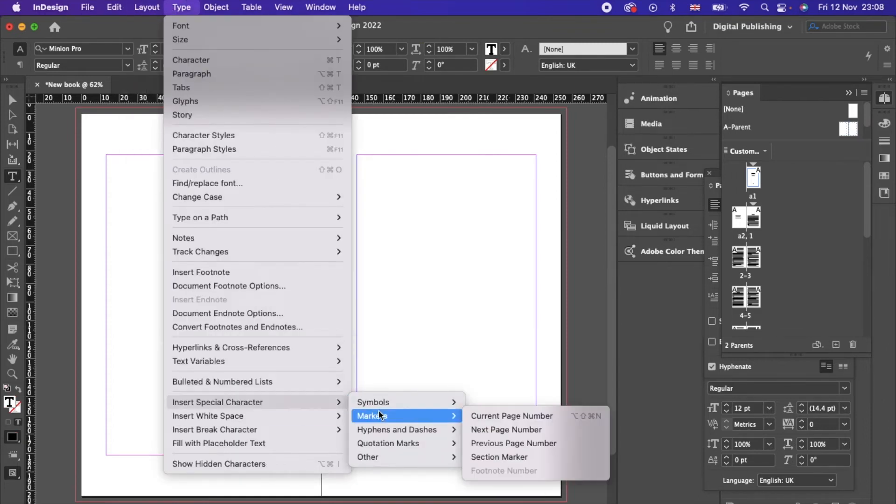
pyautogui.click(483, 416)
# Step: Give the right page number the main paragraph style, aligned right
pyautogui.moveTo(497, 468); pyautogui.dragTo(484, 464)
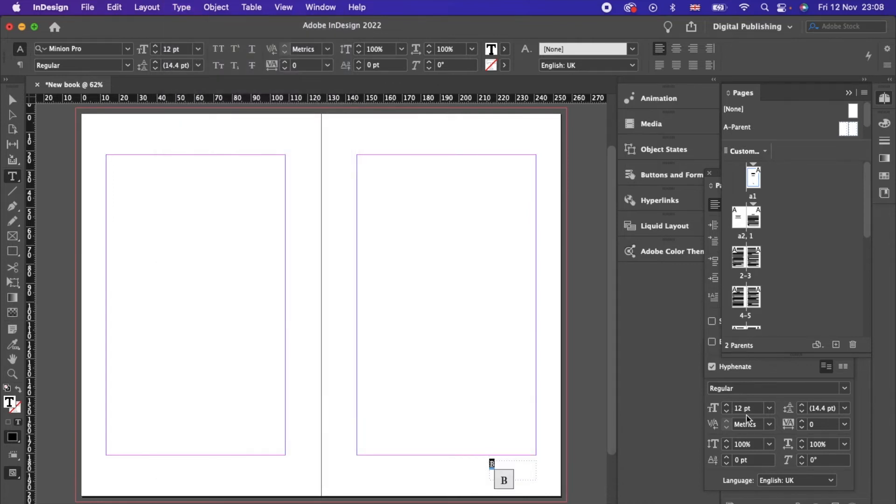
pyautogui.click(694, 50)
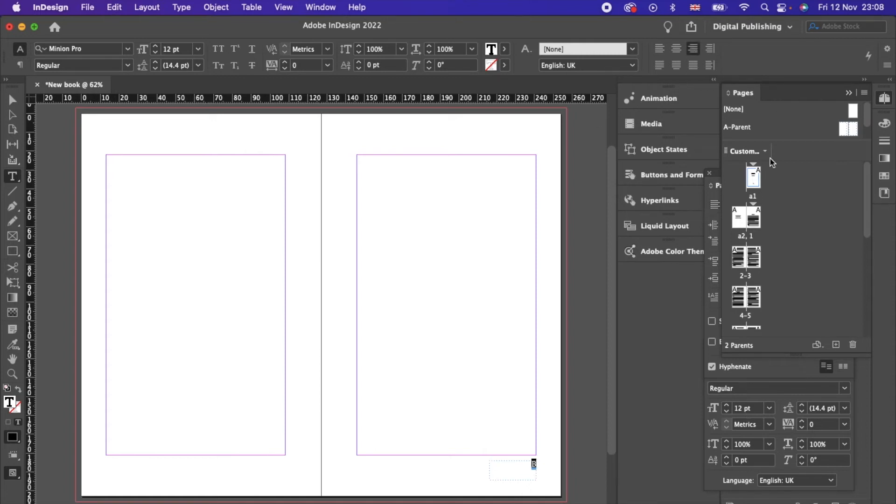
pyautogui.click(777, 109)
pyautogui.click(881, 100)
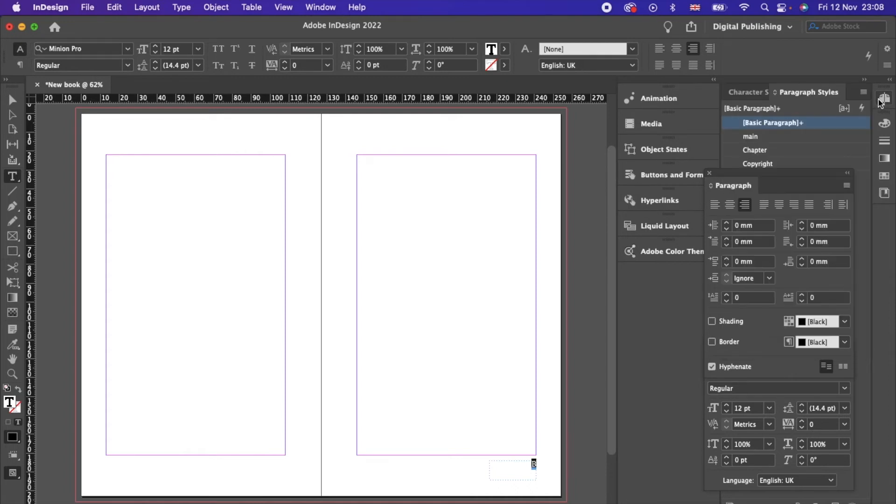
pyautogui.click(754, 139)
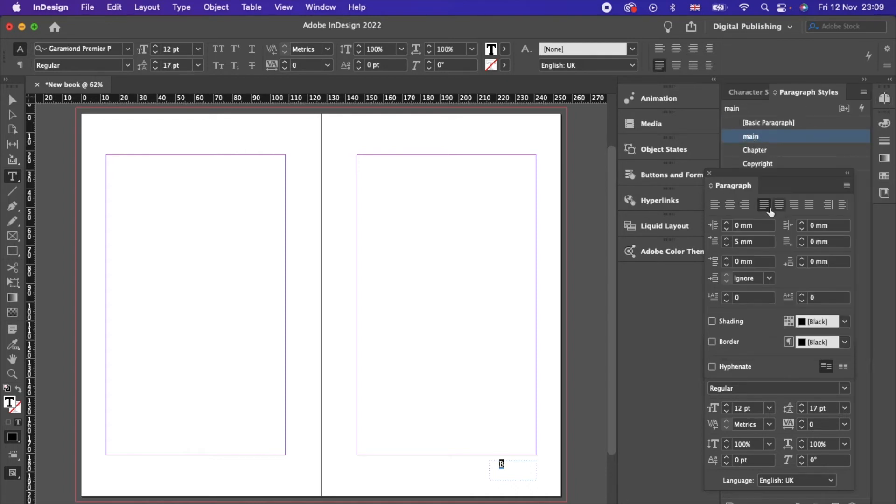
pyautogui.click(747, 205)
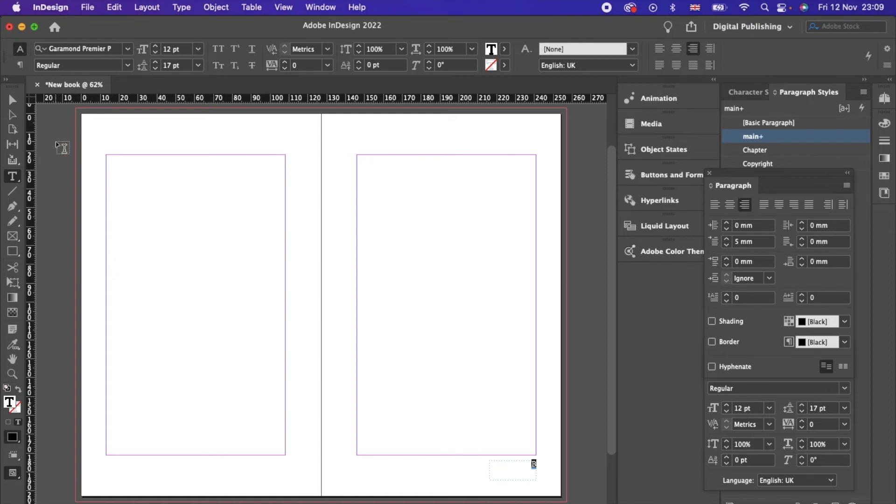
# Step: Paste a left-aligned page-number footer at the left page's bottom left; draw a top-left header frame
pyautogui.click(13, 100)
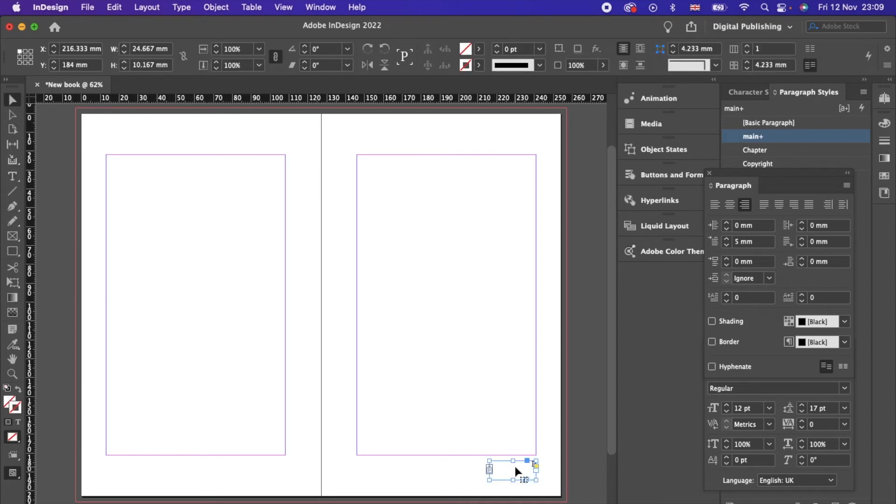
pyautogui.press('super+v')
pyautogui.moveTo(325, 306); pyautogui.dragTo(142, 467)
pyautogui.doubleClick(143, 463)
pyautogui.doubleClick(144, 464)
pyautogui.click(713, 207)
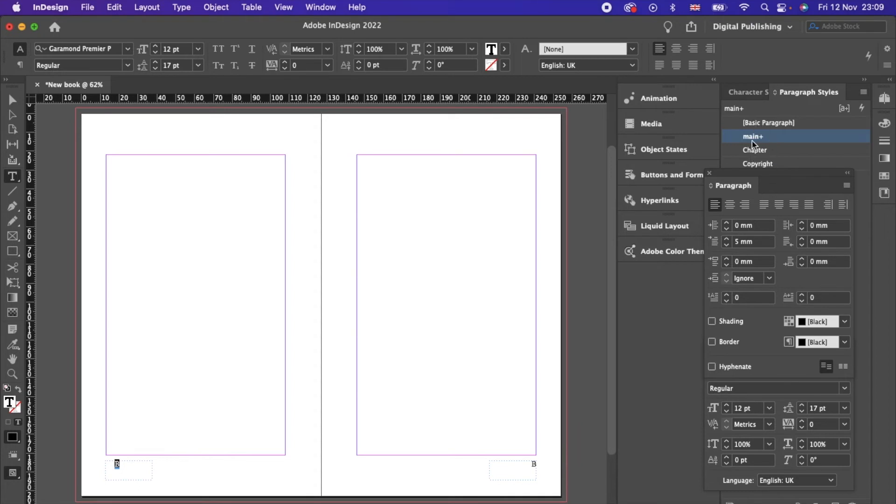
pyautogui.click(726, 246)
pyautogui.click(726, 246)
pyautogui.click(727, 246)
pyautogui.click(727, 246)
pyautogui.click(553, 289)
pyautogui.moveTo(109, 129); pyautogui.dragTo(176, 144)
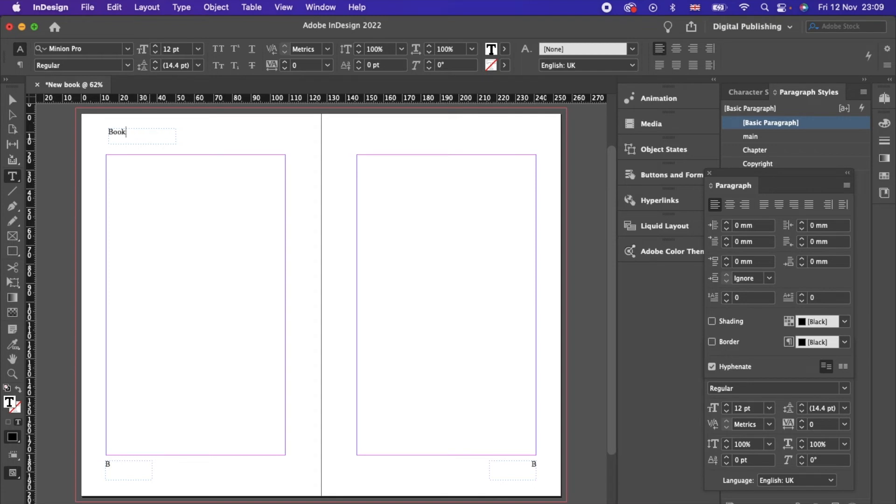
# Step: Nudge the 'Book' header left and give it the main paragraph style with reduced first-line indent
pyautogui.click(14, 100)
pyautogui.moveTo(147, 133); pyautogui.dragTo(91, 132)
pyautogui.doubleClick(138, 135)
pyautogui.click(774, 138)
pyautogui.click(727, 245)
pyautogui.click(727, 245)
pyautogui.click(727, 245)
pyautogui.click(727, 246)
pyautogui.click(727, 246)
pyautogui.click(727, 245)
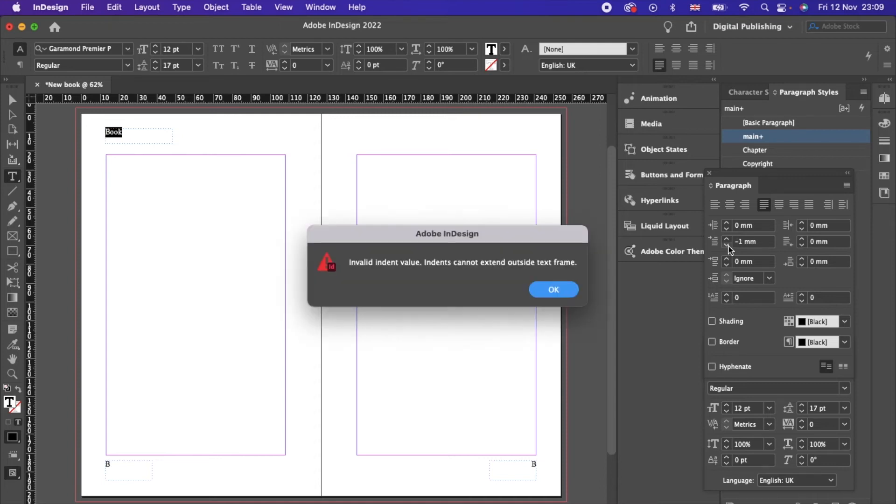
pyautogui.click(556, 290)
pyautogui.click(249, 203)
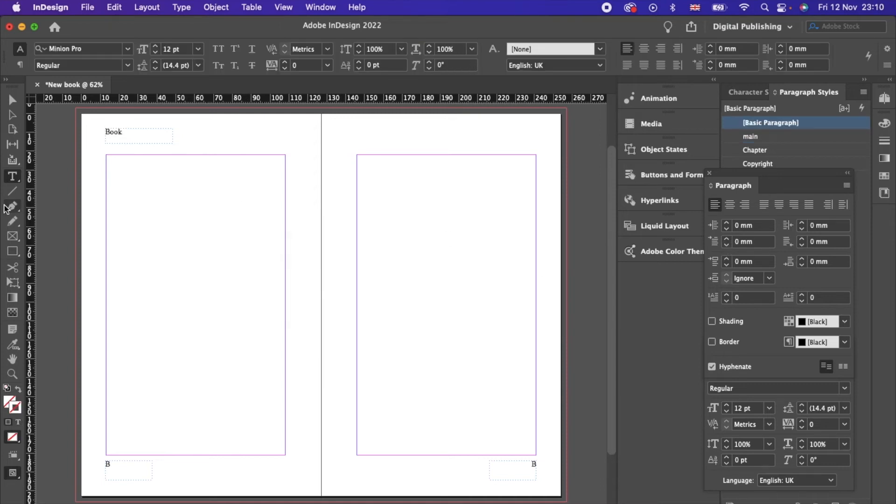
pyautogui.click(13, 236)
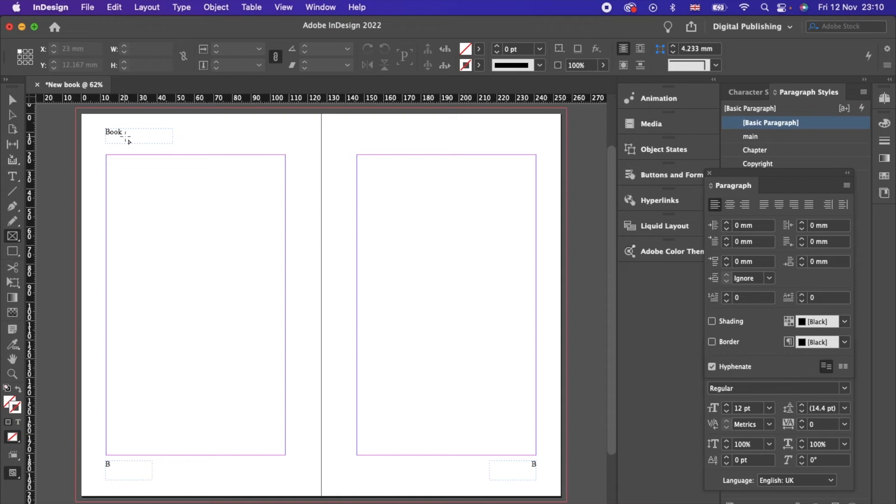
# Step: Paste a copy of the 'Book' header frame at the right page's top right
pyautogui.press('v')
pyautogui.click(156, 140)
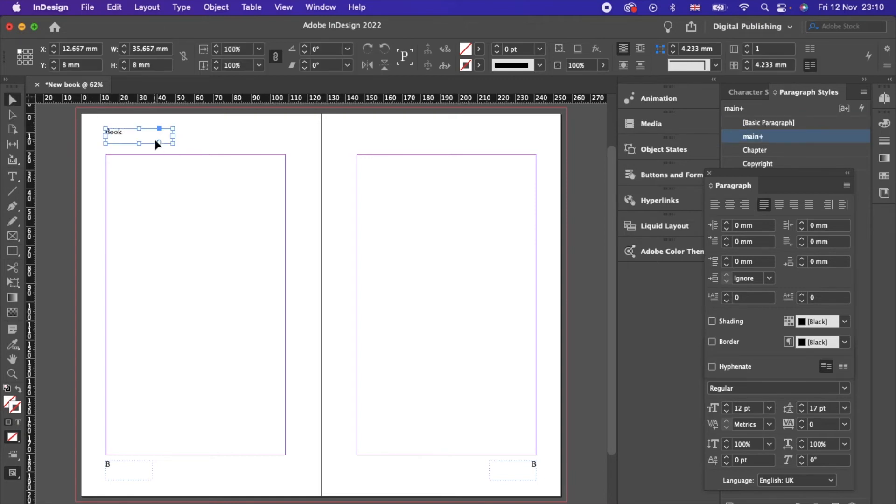
pyautogui.press('super+v')
pyautogui.moveTo(329, 308); pyautogui.dragTo(447, 126)
pyautogui.doubleClick(509, 136)
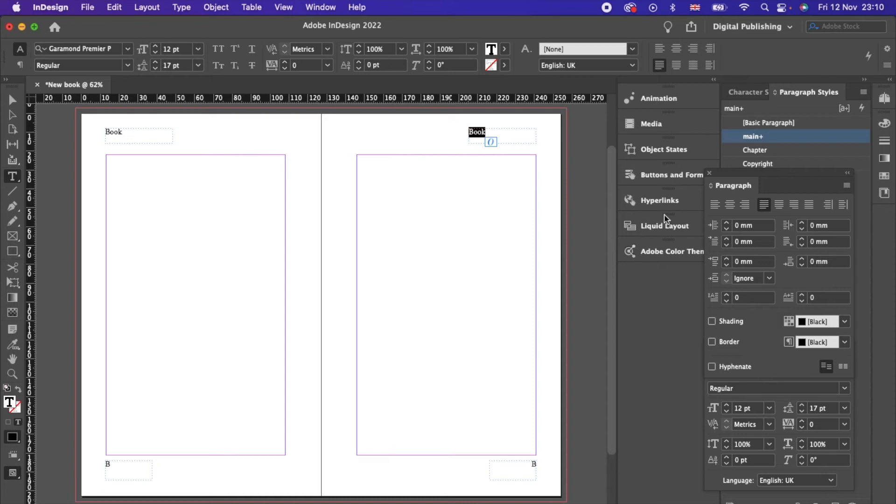
# Step: Replace the copied text with a Section Marker and align it right
pyautogui.click(182, 7)
pyautogui.moveTo(147, 8)
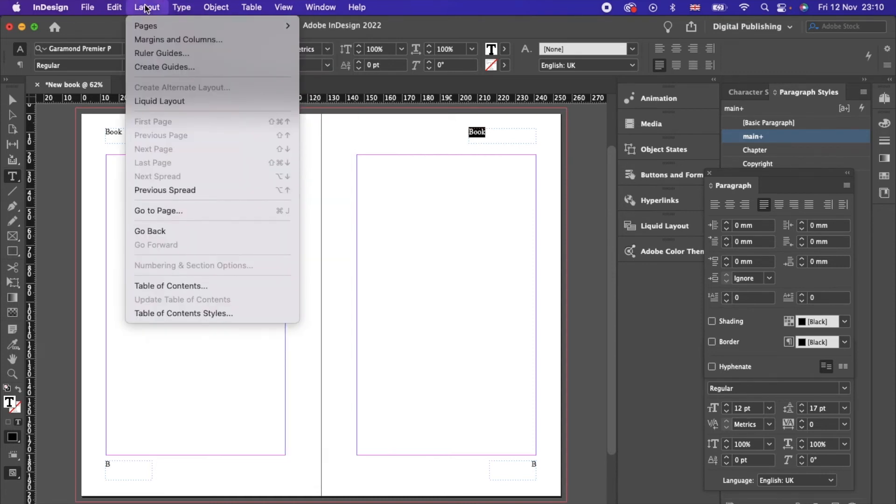
pyautogui.moveTo(182, 7)
pyautogui.moveTo(283, 359)
pyautogui.moveTo(304, 403)
pyautogui.moveTo(391, 415)
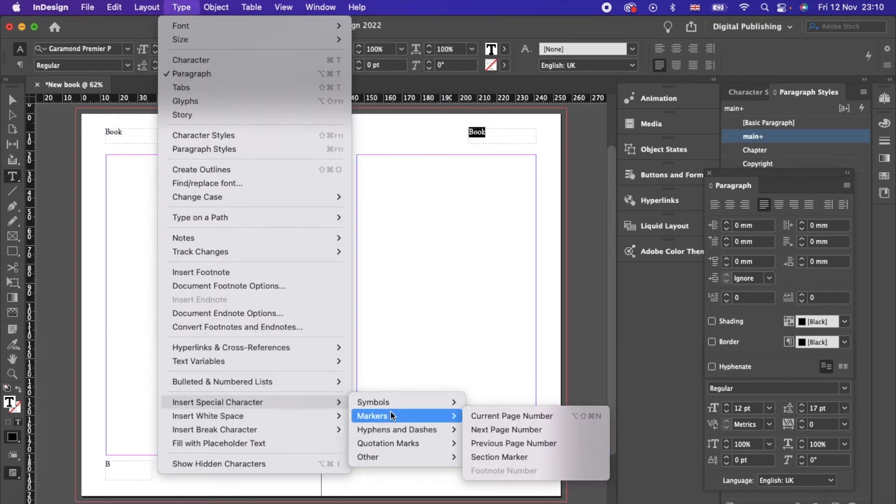
pyautogui.click(500, 457)
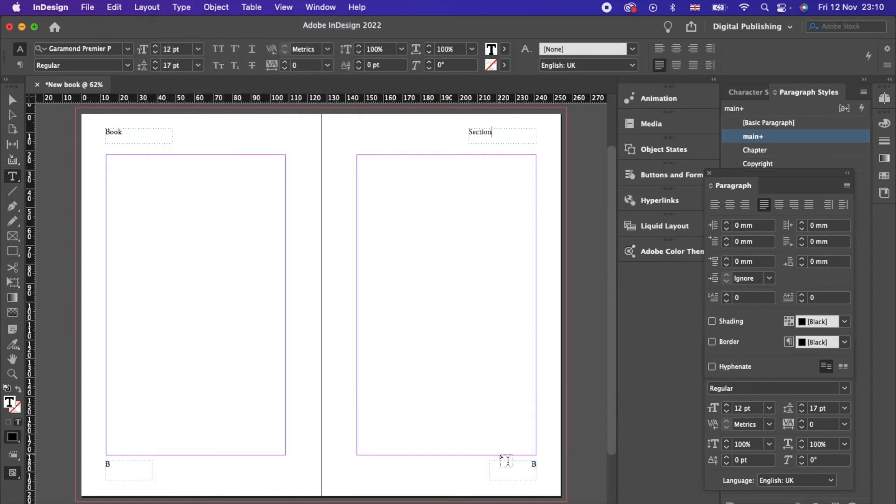
pyautogui.doubleClick(501, 135)
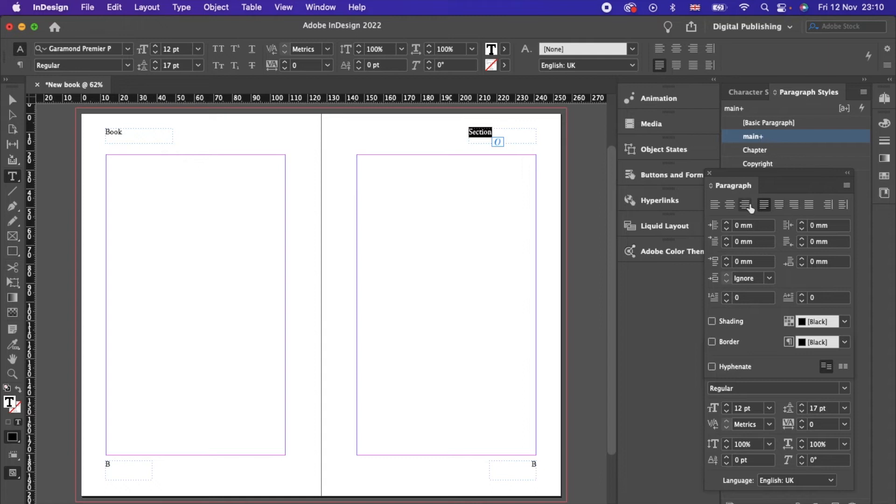
pyautogui.click(795, 208)
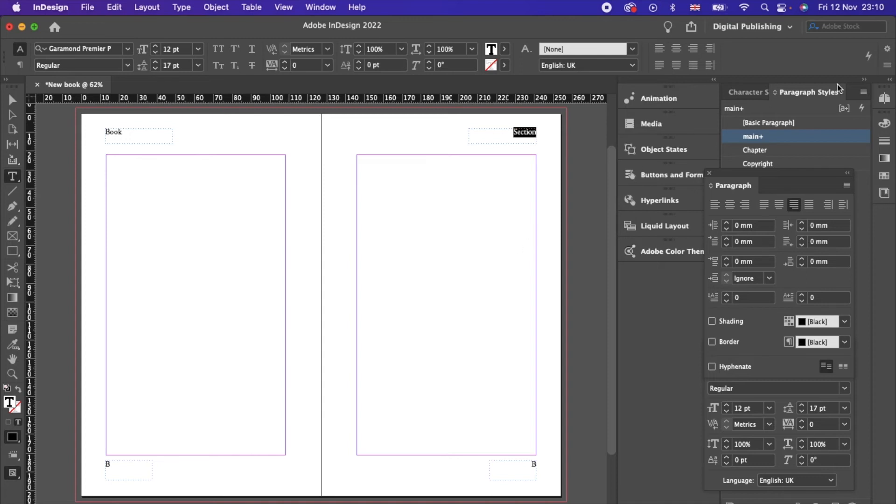
pyautogui.click(885, 98)
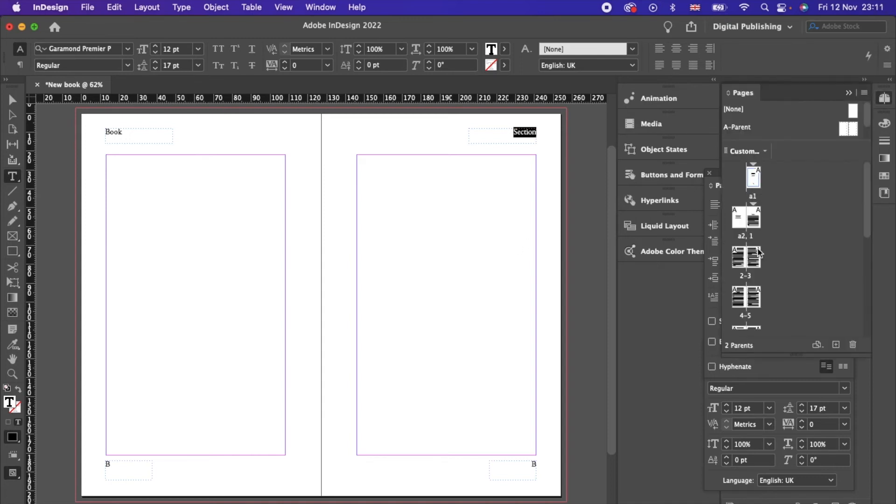
# Step: Apply B-Parent to pages 1-9 via Apply Parent to Pages
pyautogui.doubleClick(753, 223)
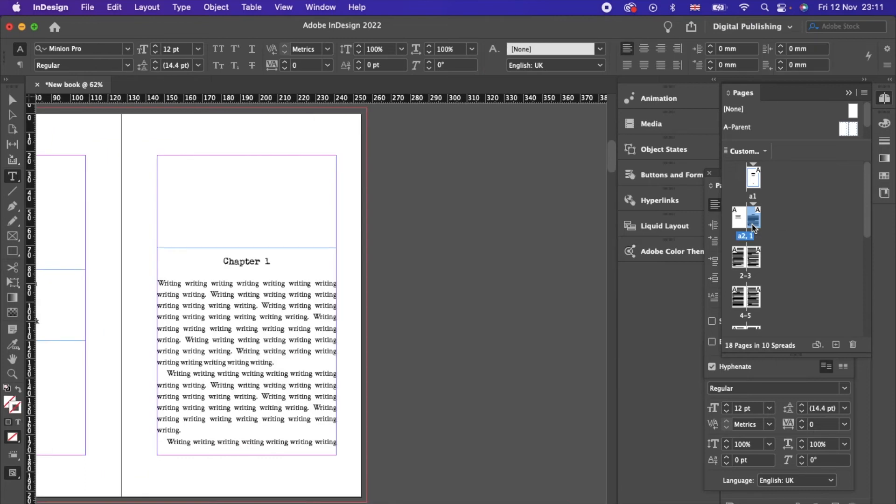
pyautogui.click(183, 7)
pyautogui.moveTo(158, 26)
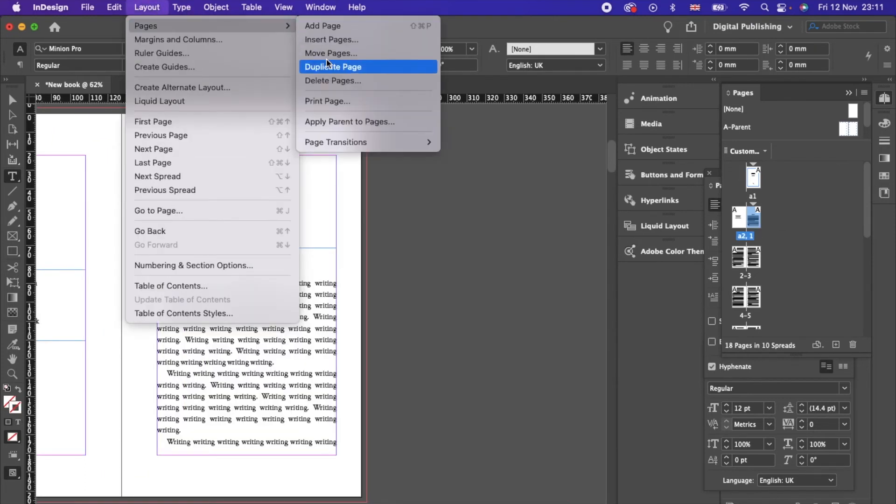
pyautogui.click(357, 124)
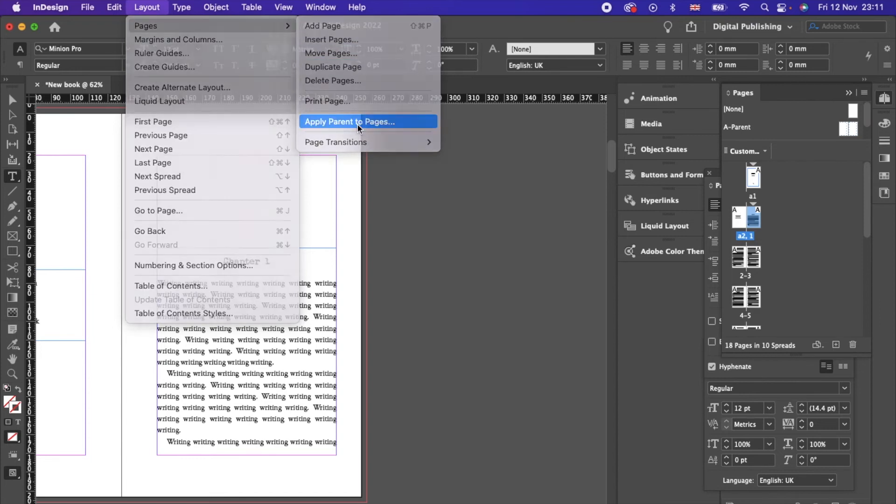
pyautogui.click(500, 277)
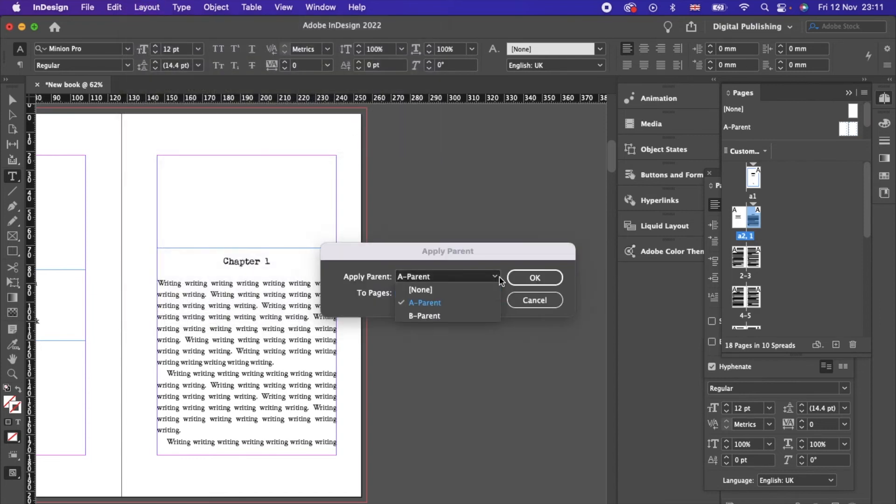
pyautogui.click(442, 315)
pyautogui.click(470, 294)
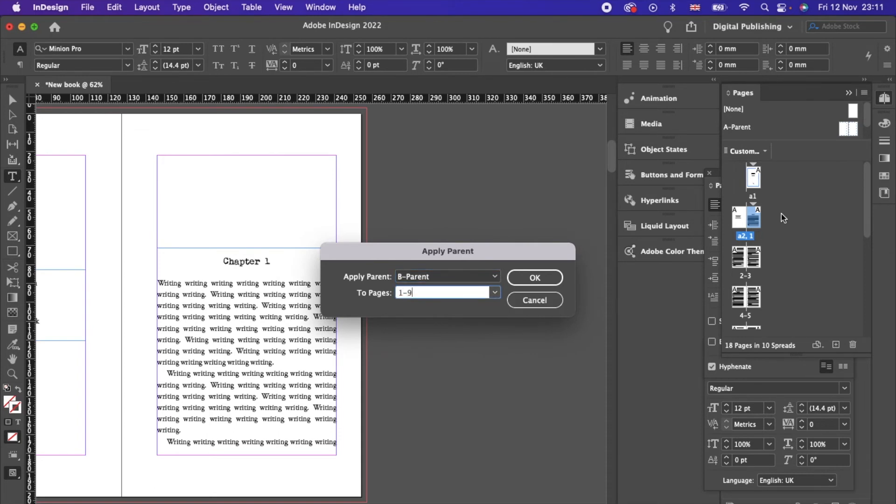
pyautogui.click(519, 275)
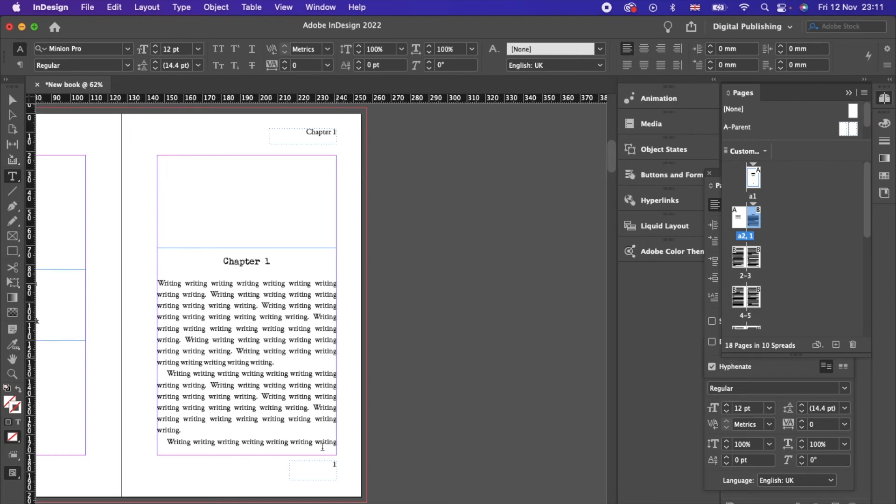
pyautogui.scroll(-10, 345, 475)
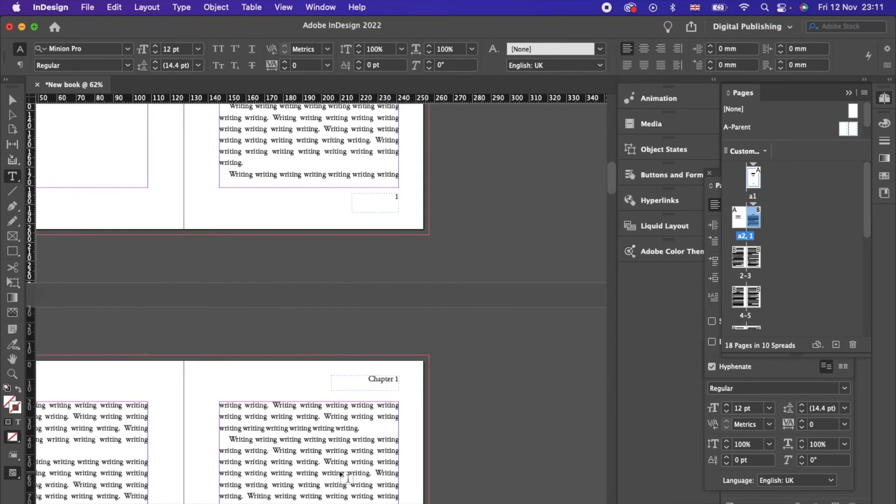
pyautogui.scroll(-10, 345, 475)
pyautogui.hscroll(-5, 345, 475)
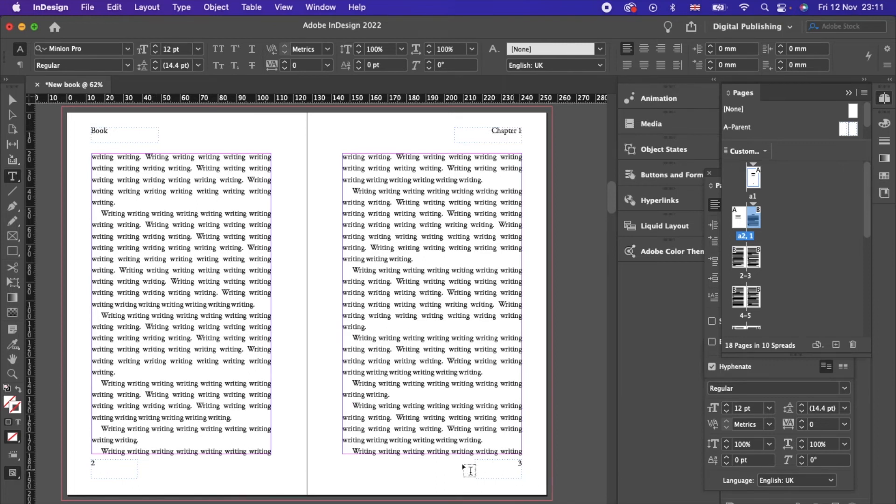
pyautogui.scroll(10, 354, 212)
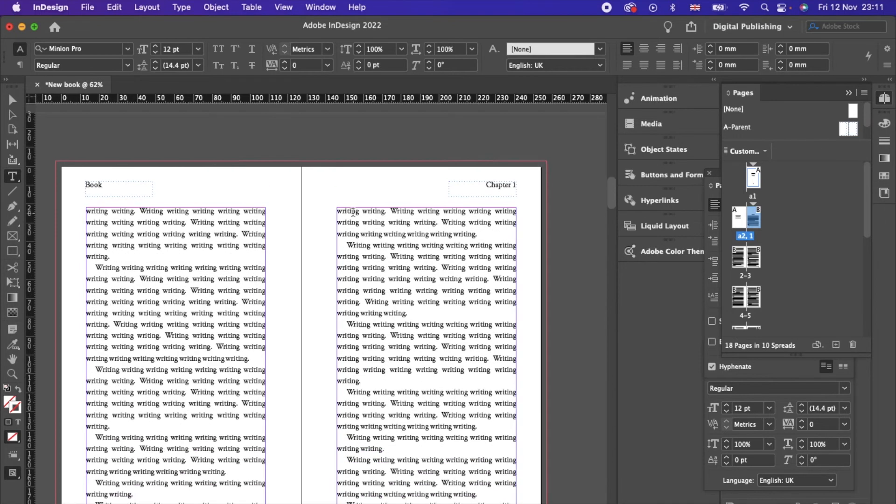
pyautogui.scroll(-2, 353, 212)
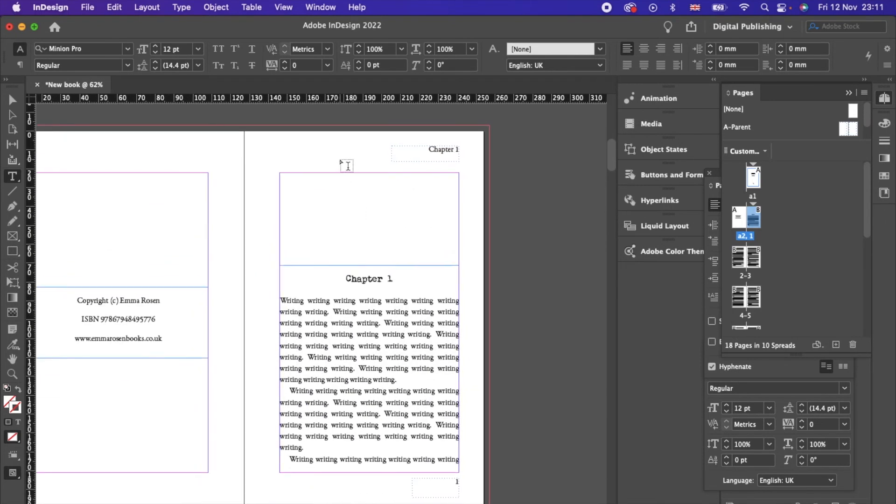
pyautogui.click(12, 99)
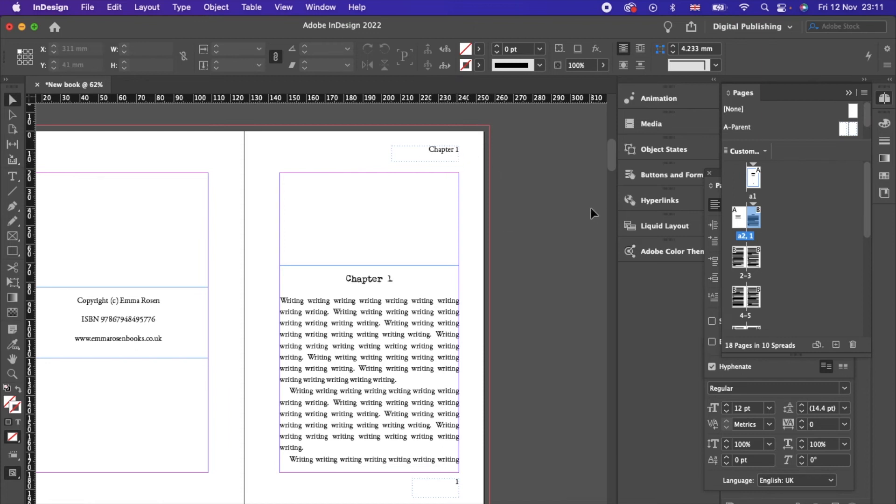
pyautogui.click(865, 93)
# Step: Create C-Parent and add a right-page footer frame with a Current Page Number marker
pyautogui.click(785, 184)
pyautogui.click(567, 226)
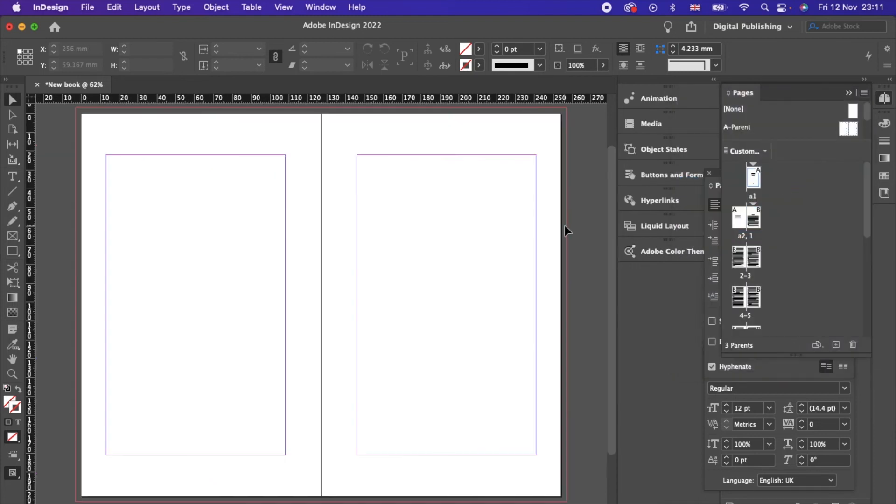
pyautogui.click(12, 177)
pyautogui.moveTo(497, 466); pyautogui.dragTo(536, 484)
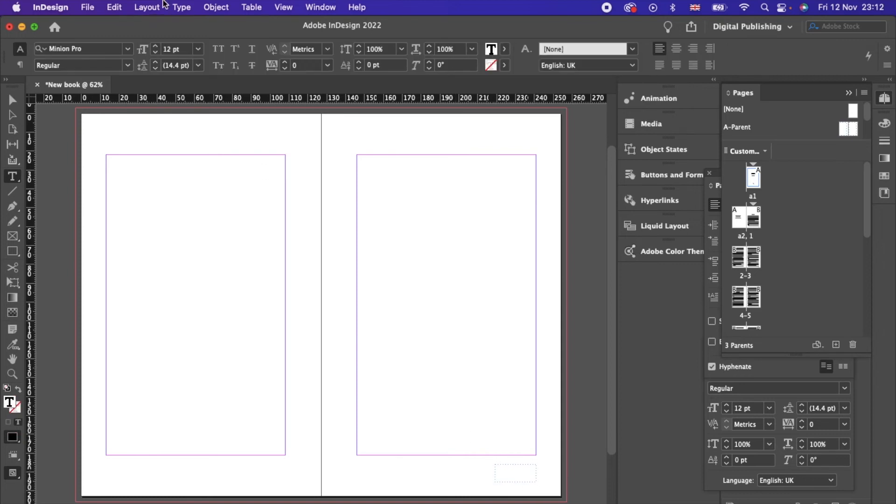
pyautogui.click(177, 7)
pyautogui.moveTo(273, 402)
pyautogui.moveTo(378, 404)
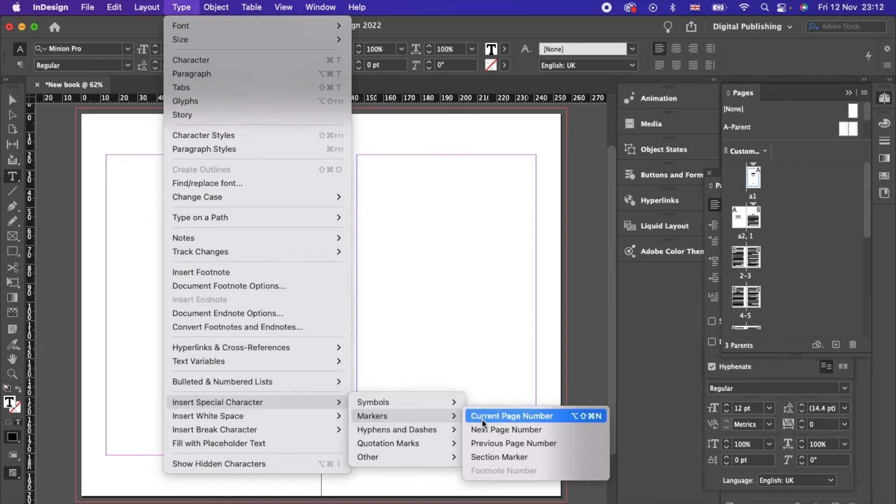
pyautogui.click(482, 419)
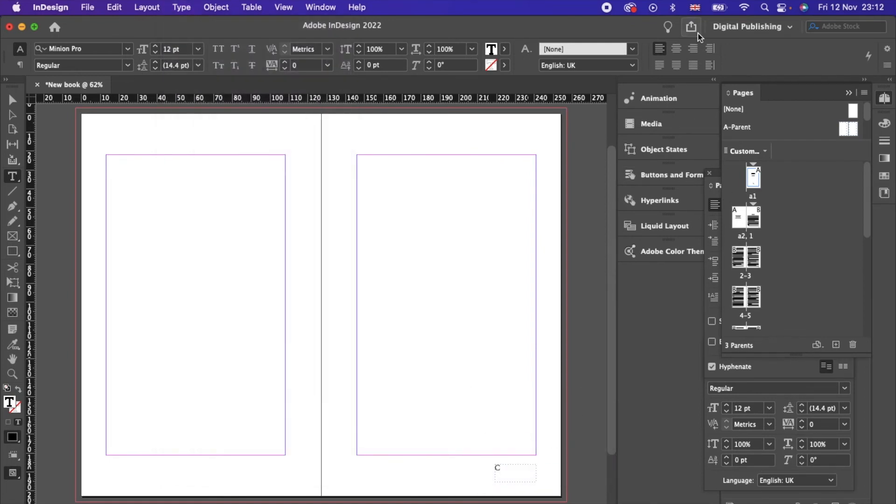
# Step: Give the right page number the main paragraph style, aligned right
pyautogui.click(693, 49)
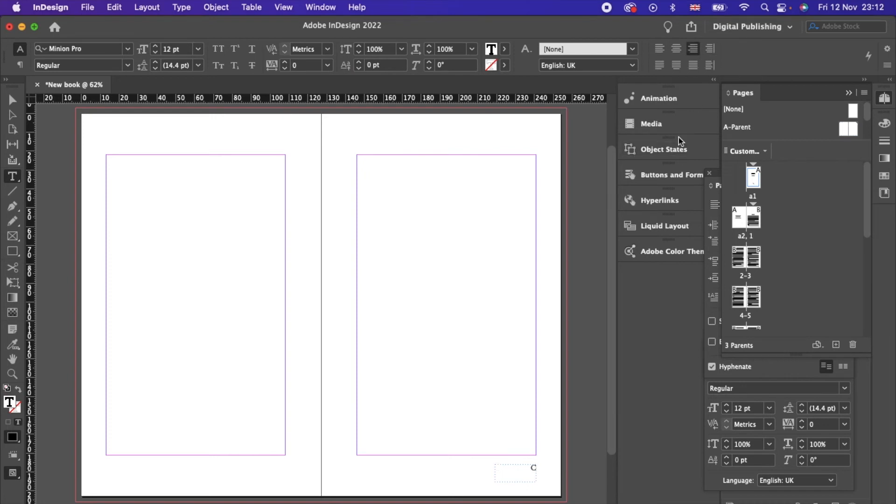
pyautogui.click(718, 182)
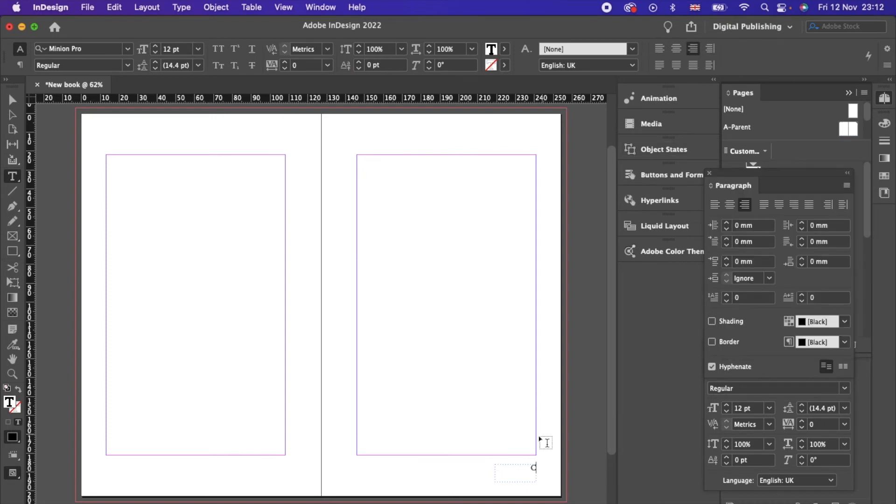
pyautogui.moveTo(528, 468); pyautogui.dragTo(550, 467)
pyautogui.click(886, 98)
pyautogui.click(772, 136)
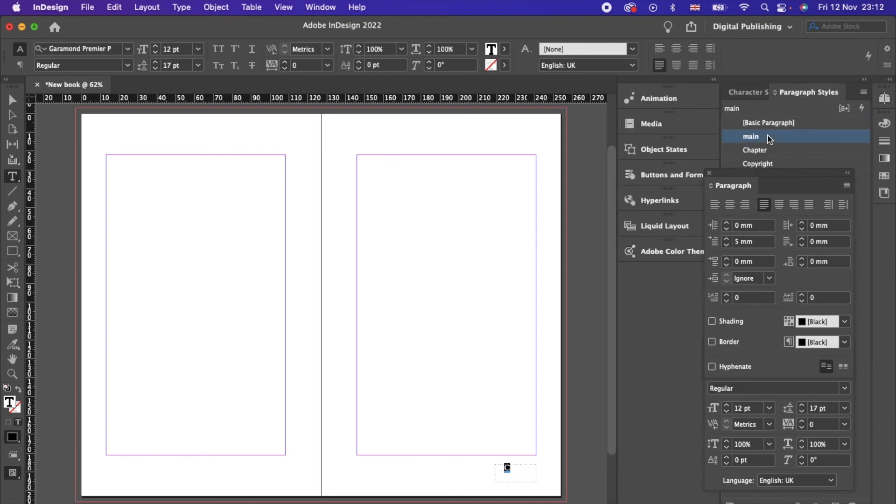
pyautogui.click(795, 204)
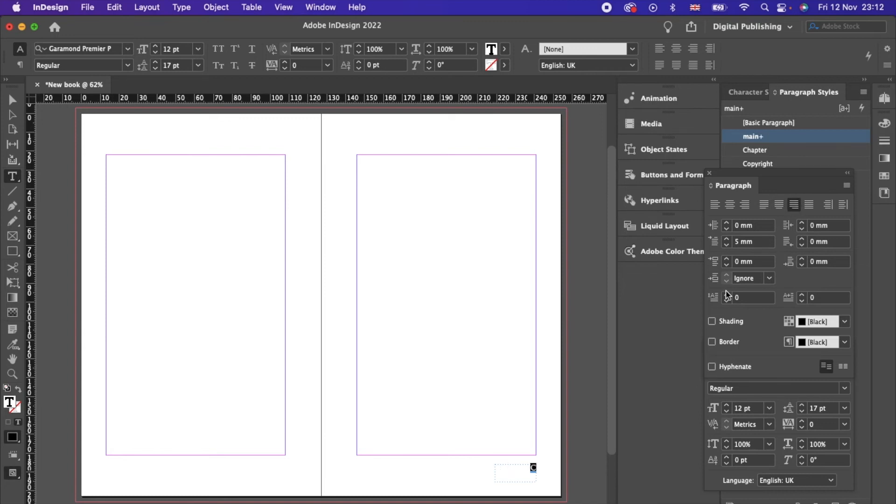
pyautogui.press('Escape')
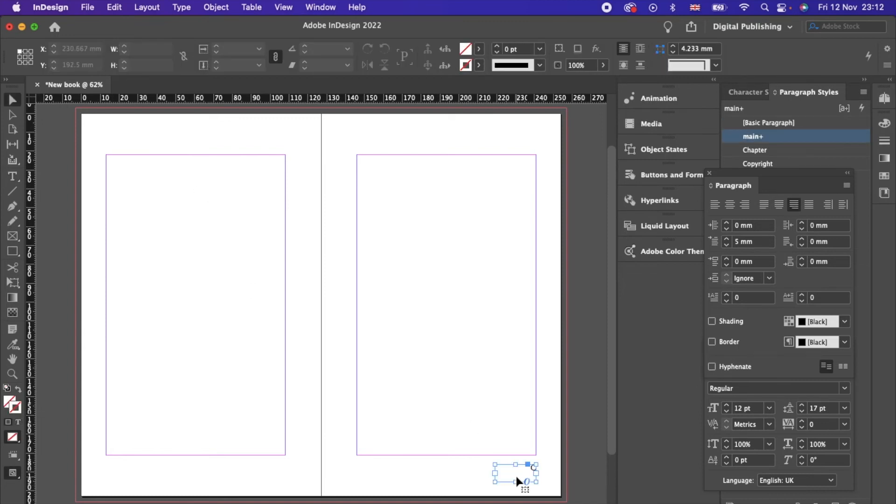
# Step: Copy the footer to the left page's bottom corner, left-aligned with a 2 mm first-line indent
pyautogui.press('super+v')
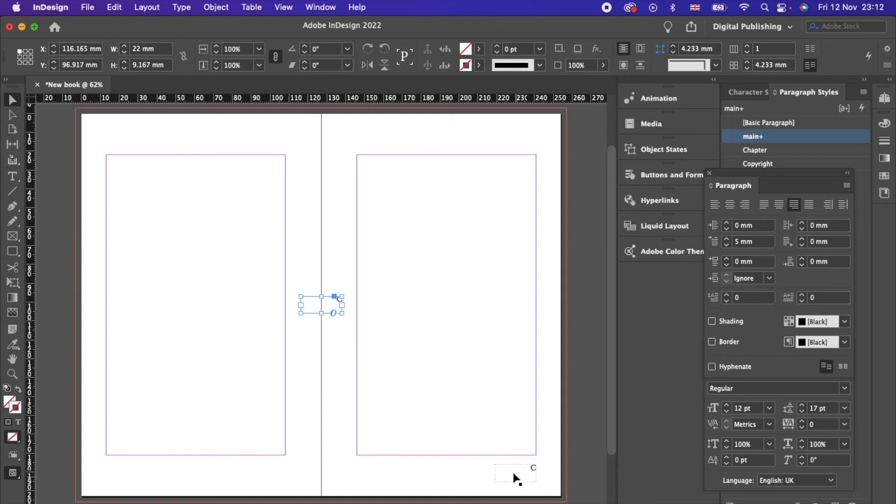
pyautogui.moveTo(327, 307)
pyautogui.mouseDown()
pyautogui.moveTo(183, 467)
pyautogui.moveTo(120, 474)
pyautogui.moveTo(175, 471)
pyautogui.mouseUp()
pyautogui.doubleClick(128, 473)
pyautogui.click(715, 204)
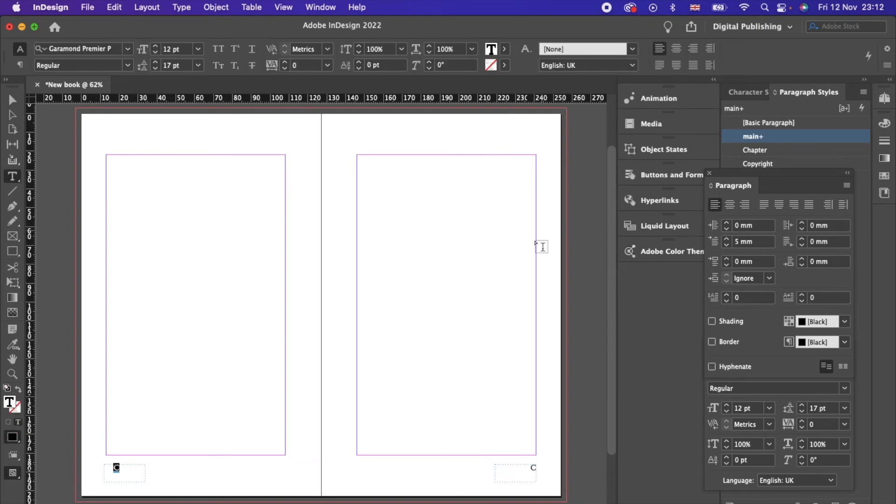
pyautogui.click(727, 245)
pyautogui.click(727, 245)
pyautogui.click(727, 245)
pyautogui.click(727, 245)
pyautogui.press('Escape')
pyautogui.click(150, 470)
pyautogui.moveTo(117, 481); pyautogui.dragTo(120, 471)
pyautogui.click(142, 410)
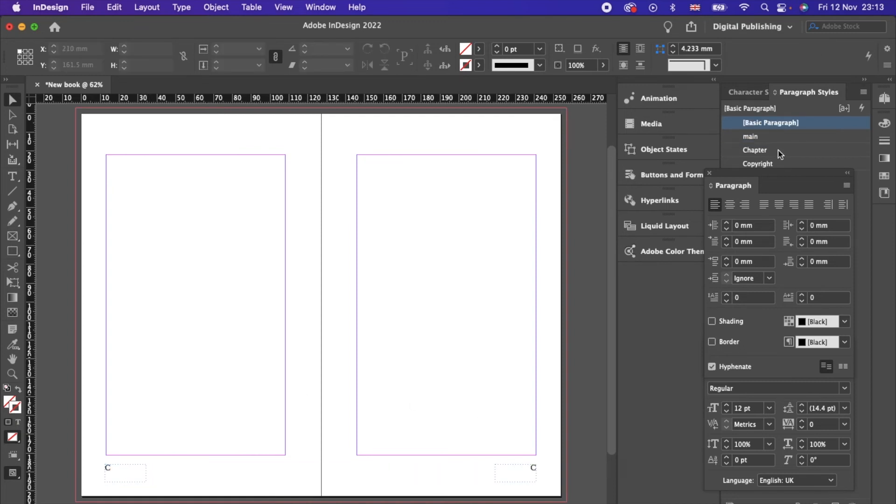
# Step: Go to page 1 from the Pages panel
pyautogui.click(885, 98)
pyautogui.click(756, 218)
pyautogui.doubleClick(756, 218)
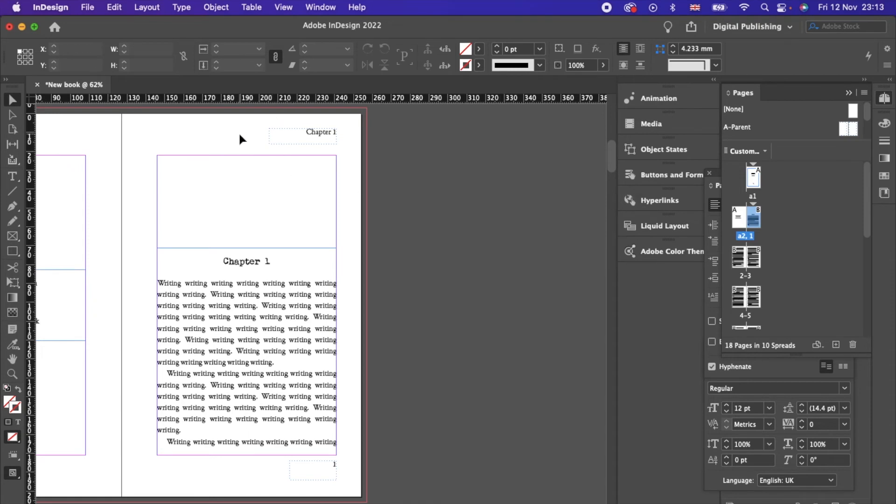
# Step: Apply C-Parent to page 1, the Chapter 1 opening page
pyautogui.click(150, 7)
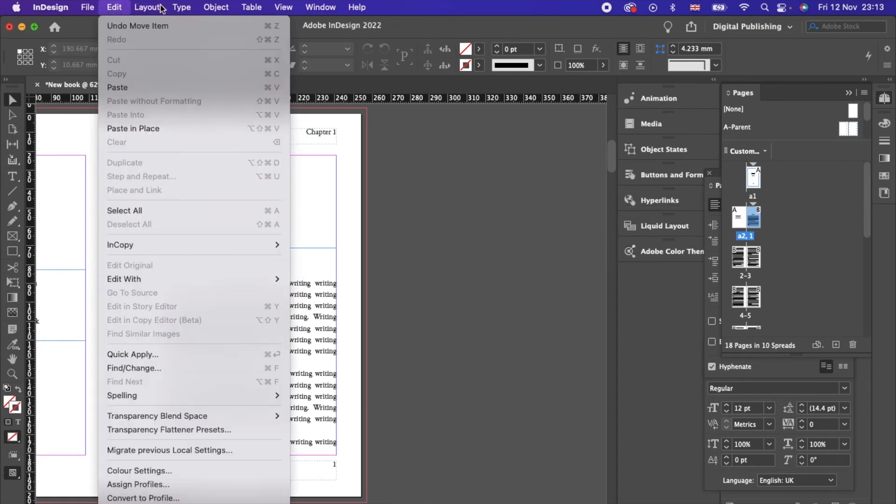
pyautogui.moveTo(185, 11)
pyautogui.moveTo(148, 8)
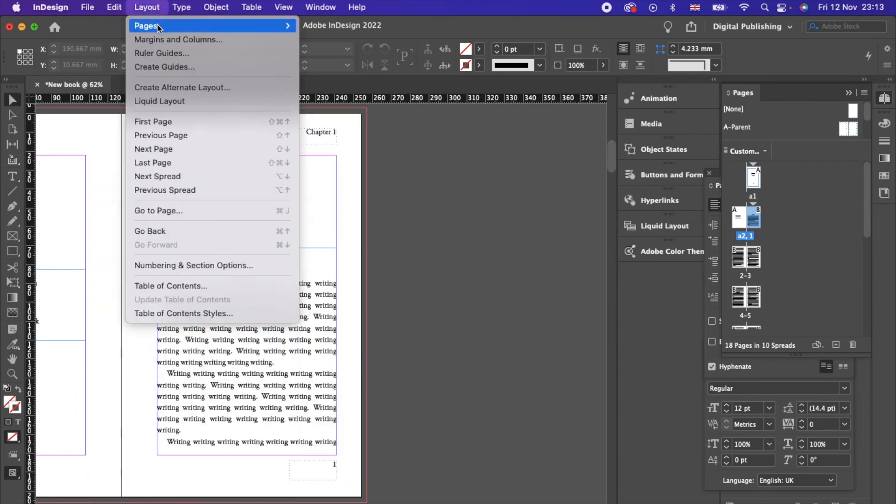
pyautogui.moveTo(252, 30)
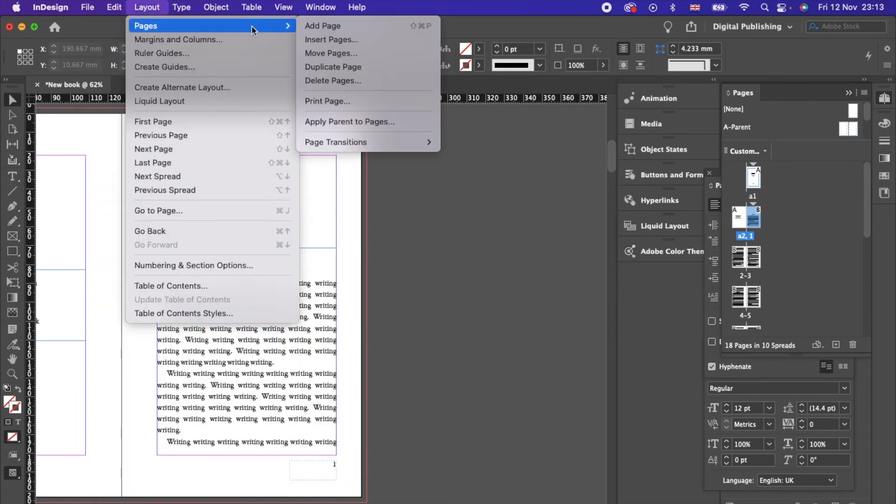
pyautogui.click(375, 121)
pyautogui.click(448, 276)
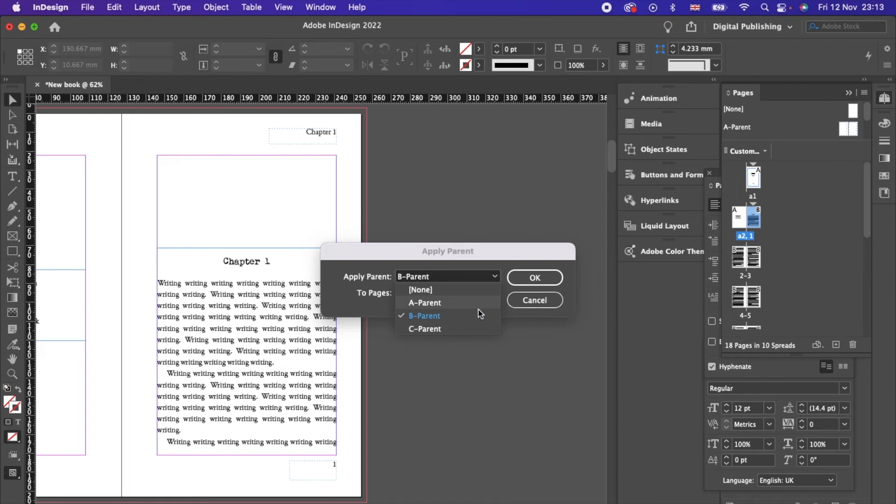
pyautogui.click(449, 330)
pyautogui.click(535, 278)
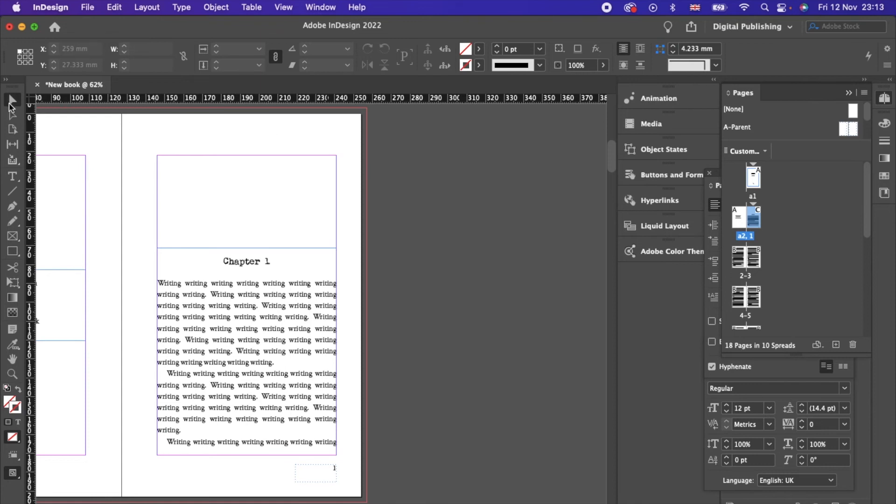
# Step: Insert two blank pages after page a2, bringing the book to 20 pages
pyautogui.hscroll(-8, 157, 180)
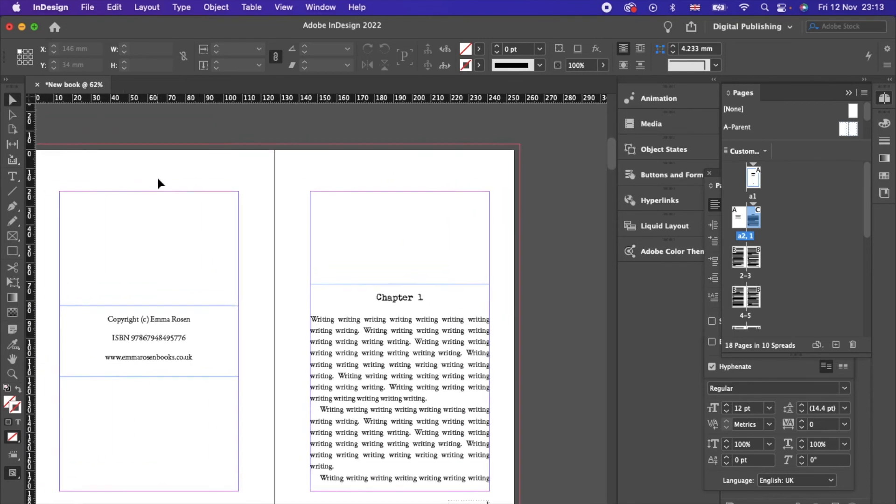
pyautogui.scroll(-3, 157, 182)
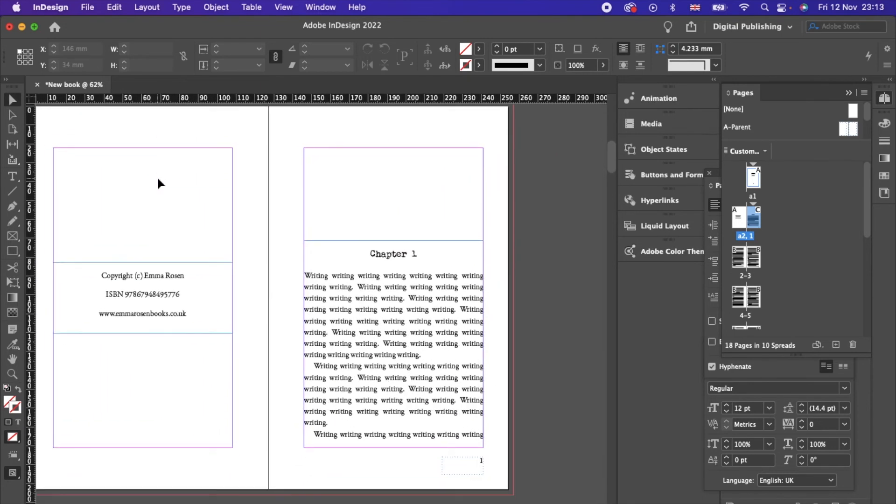
pyautogui.click(12, 101)
pyautogui.click(835, 346)
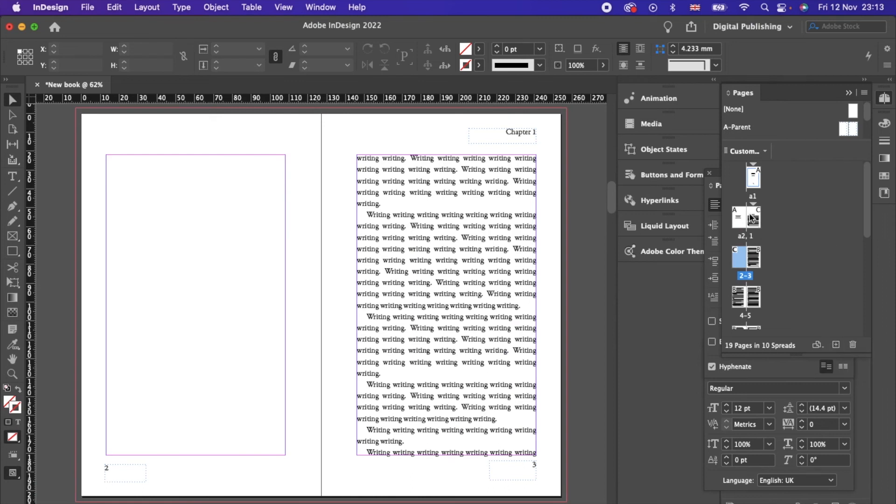
pyautogui.press('super+z')
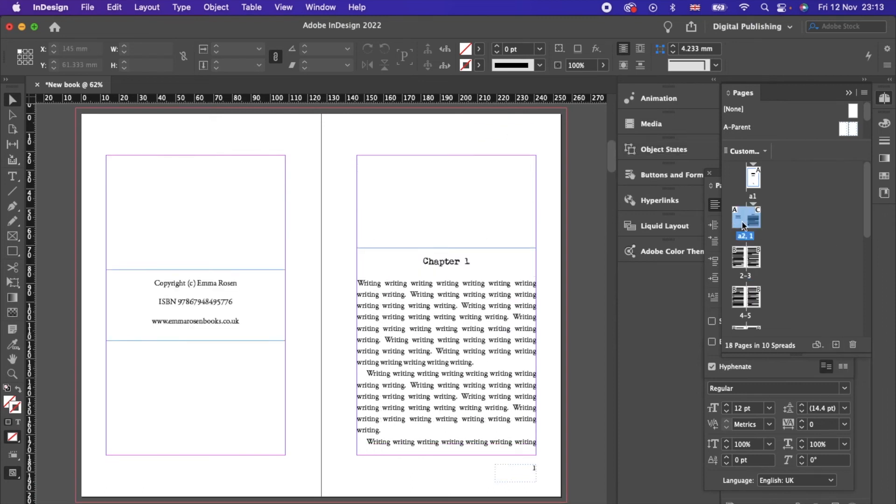
pyautogui.click(744, 226)
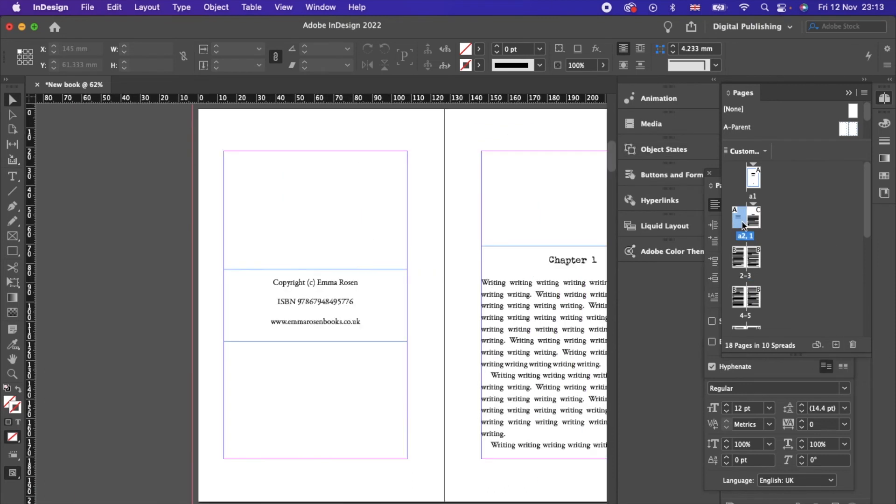
pyautogui.click(837, 346)
pyautogui.click(836, 346)
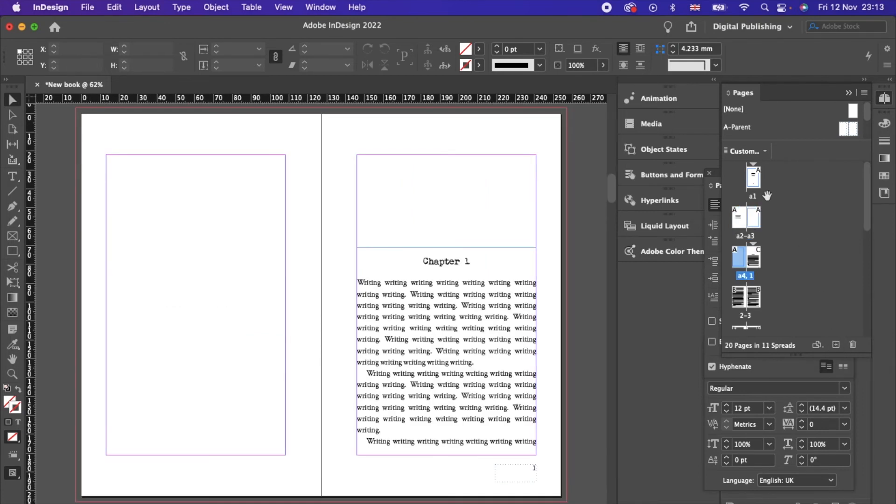
# Step: Select the empty text frame on the new blank page a3
pyautogui.scroll(10, 471, 345)
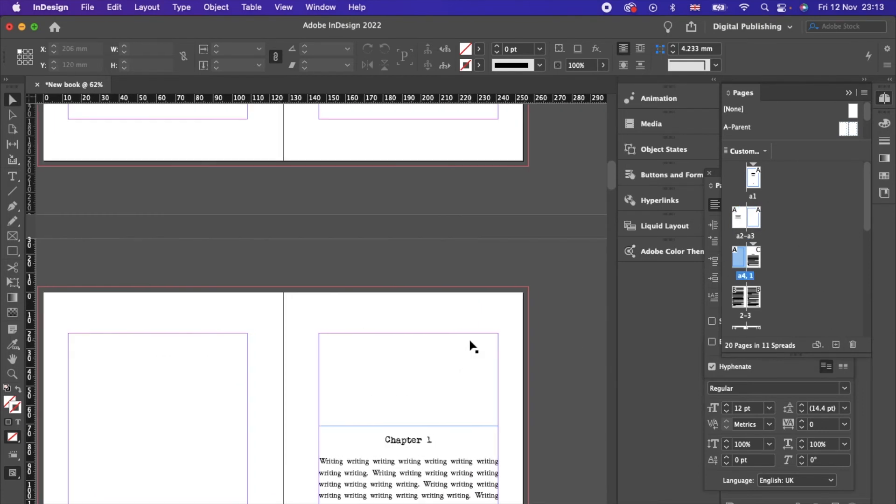
pyautogui.scroll(1, 470, 346)
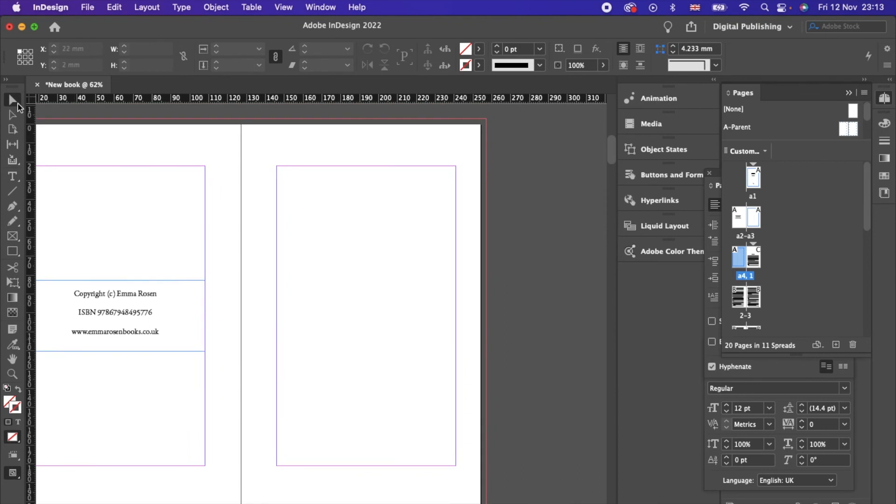
pyautogui.click(358, 231)
pyautogui.scroll(-8, 357, 316)
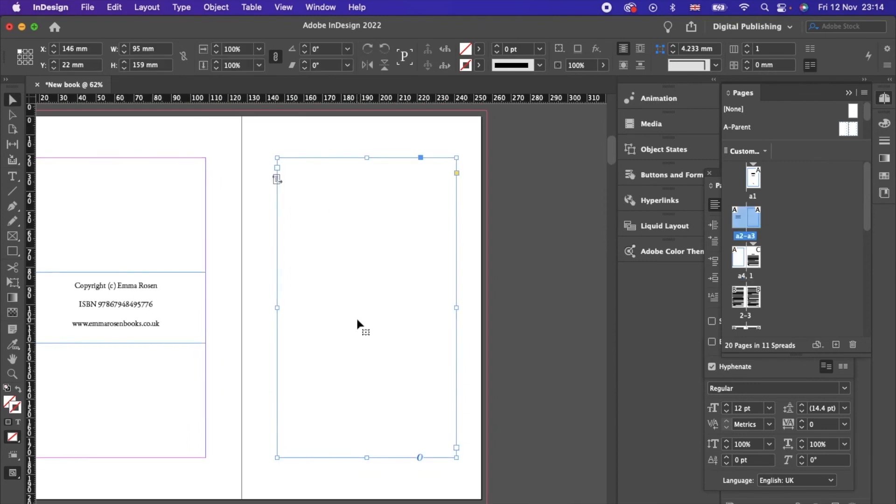
pyautogui.scroll(-4, 358, 321)
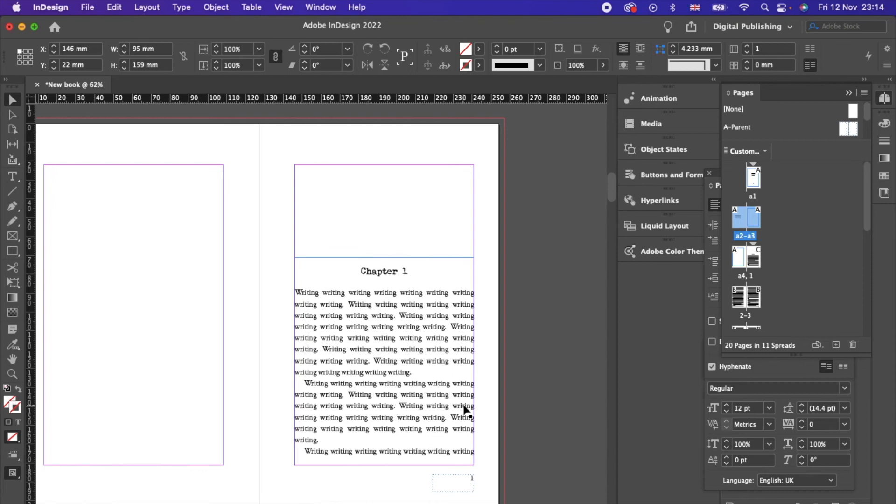
pyautogui.scroll(12, 402, 211)
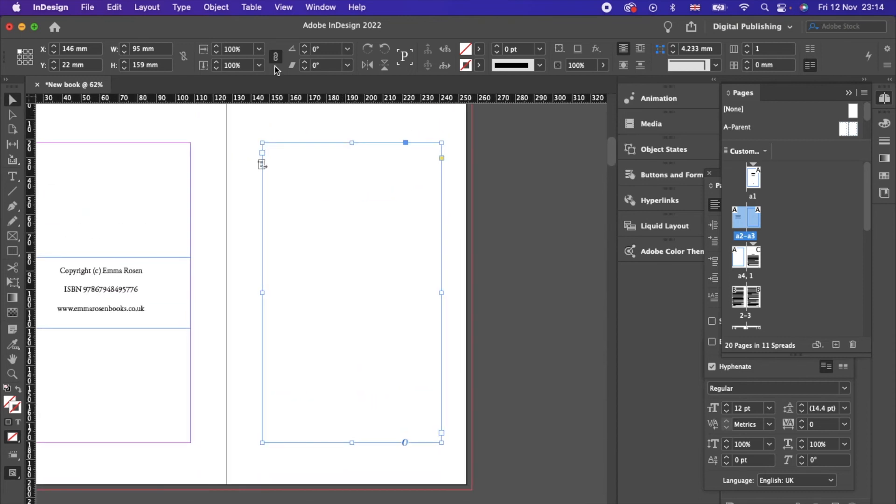
# Step: Open the Table of Contents dialog from Layout, then cancel it
pyautogui.click(141, 6)
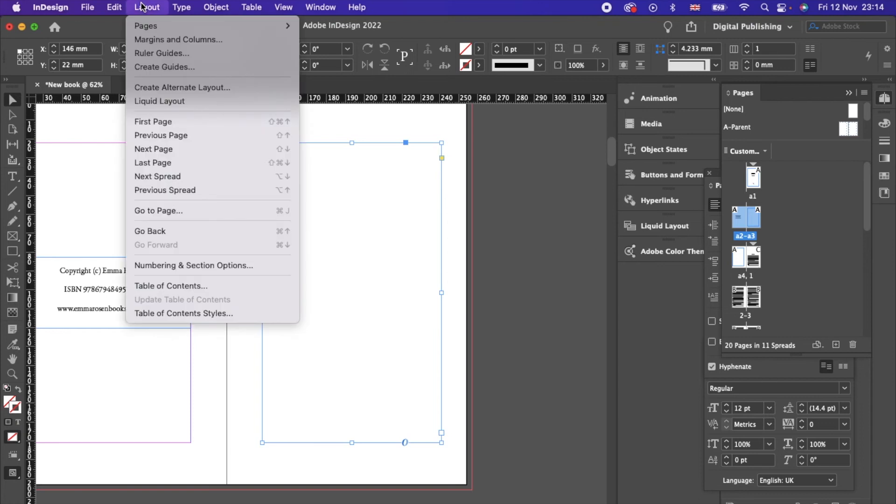
pyautogui.click(194, 285)
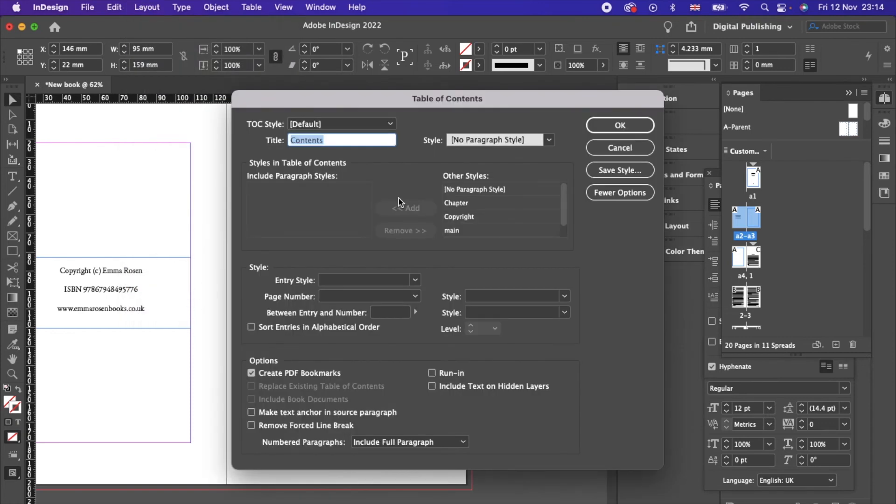
pyautogui.click(620, 125)
# Step: Confirm in Paragraph Styles that the Chapter 1 heading uses the Chapter style
pyautogui.scroll(-5, 433, 348)
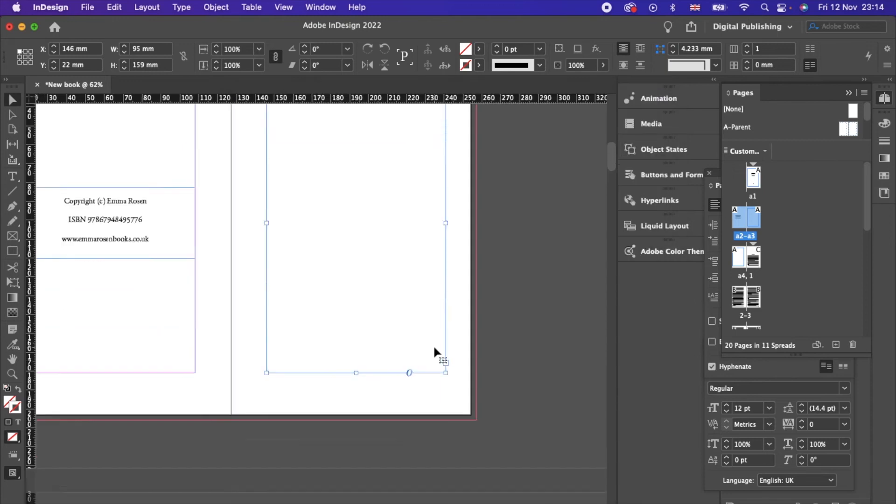
pyautogui.scroll(-2, 434, 351)
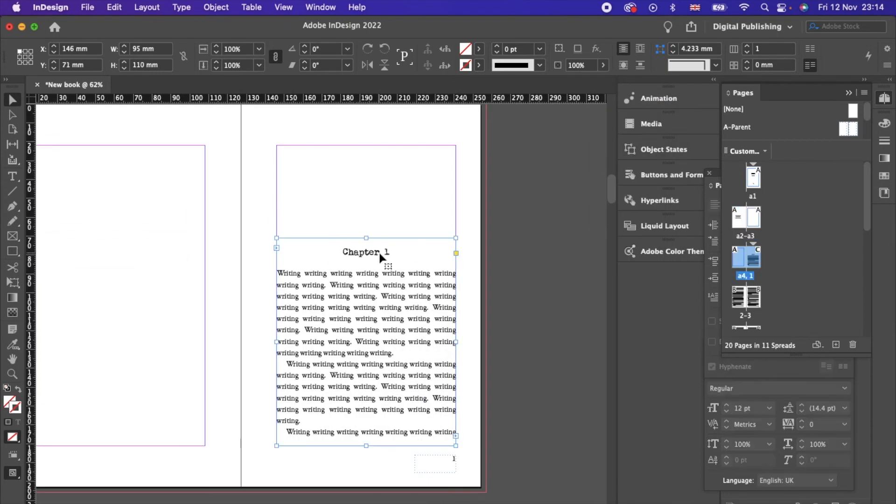
pyautogui.doubleClick(381, 256)
pyautogui.moveTo(391, 253); pyautogui.dragTo(319, 249)
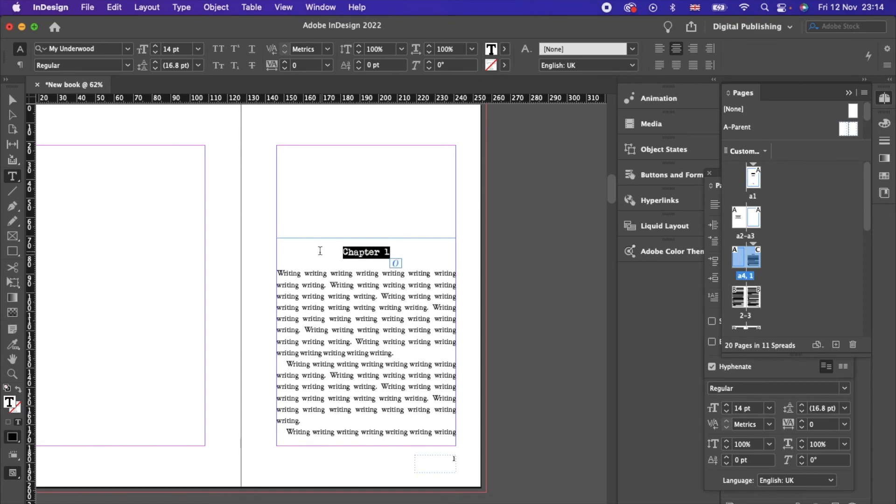
pyautogui.click(886, 98)
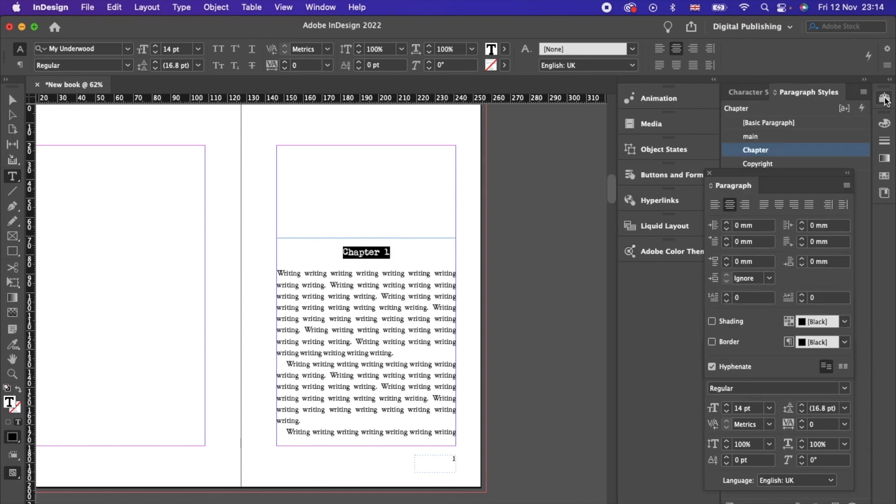
pyautogui.click(539, 180)
# Step: Reselect the empty text frame on page a3 with the Selection tool
pyautogui.scroll(10, 539, 180)
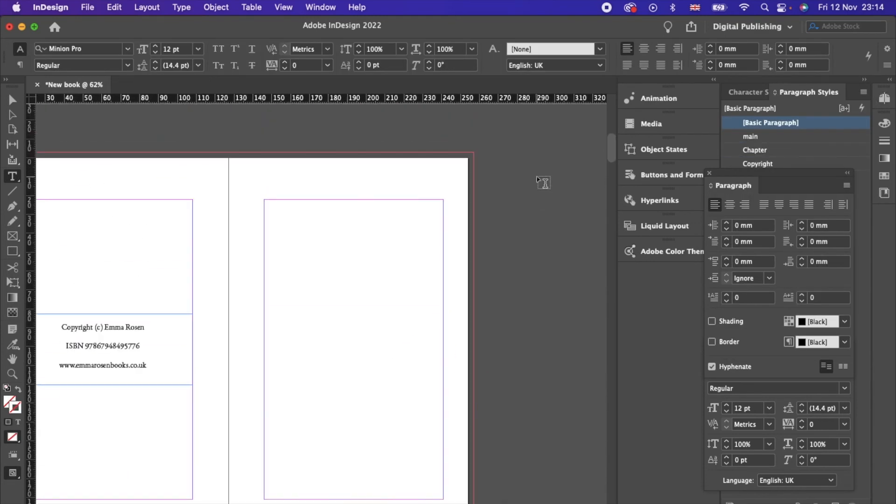
pyautogui.click(13, 99)
pyautogui.click(361, 238)
pyautogui.click(148, 7)
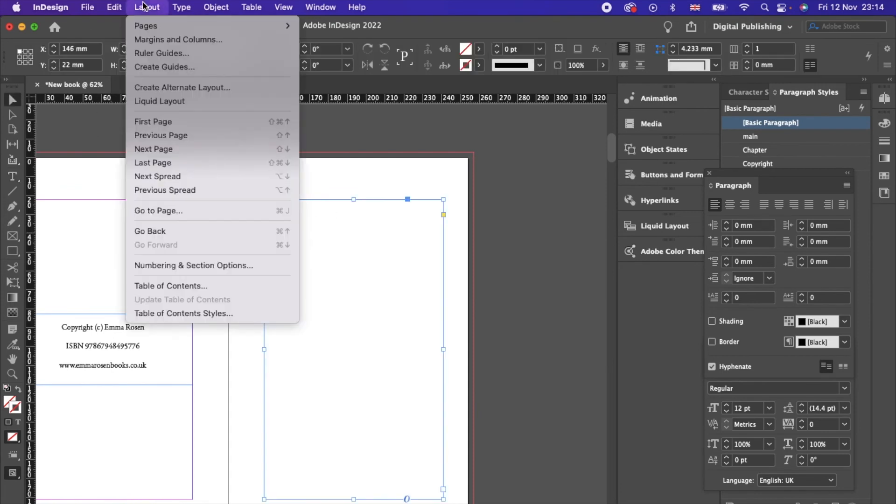
# Step: Give the contents title the Chapter style and include Chapter headings as entries
pyautogui.click(202, 285)
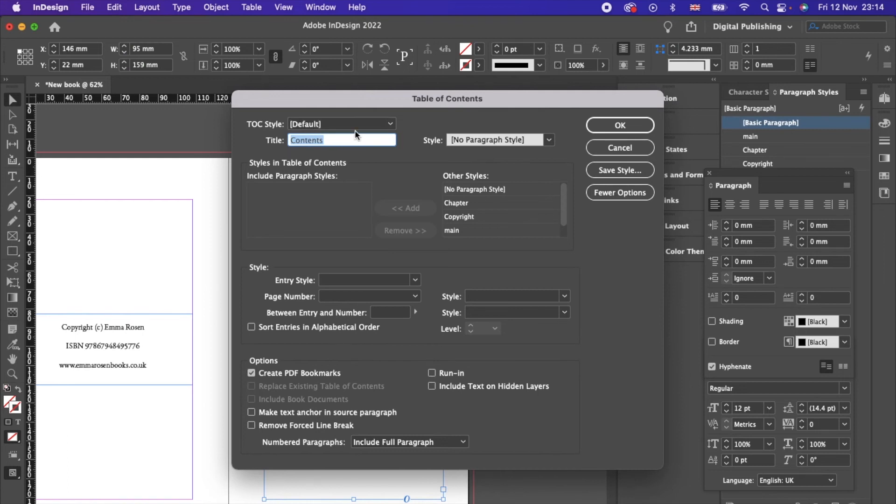
pyautogui.click(548, 140)
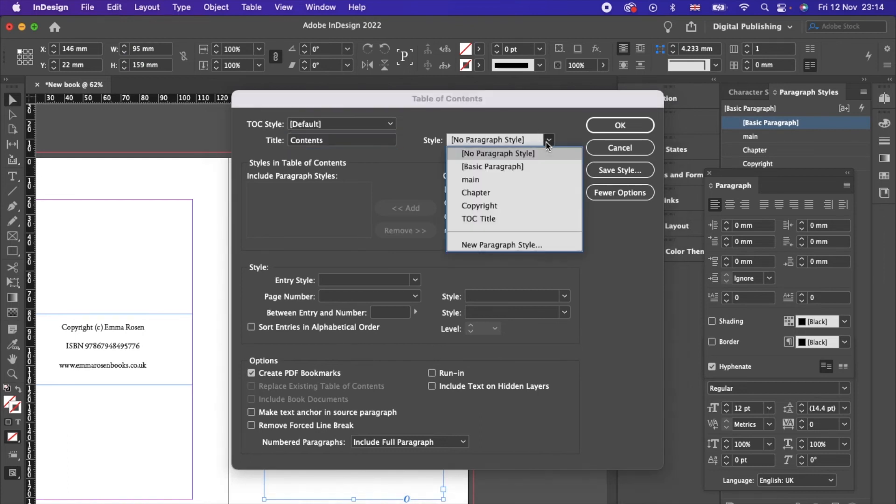
pyautogui.click(482, 195)
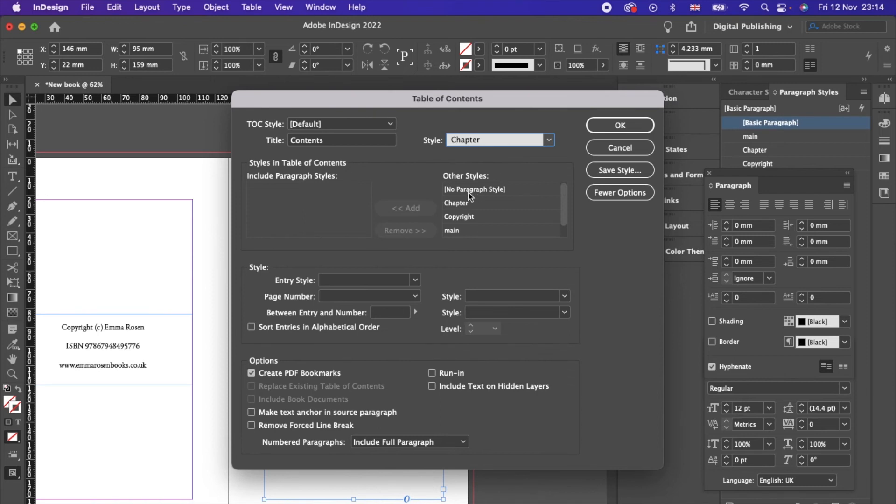
pyautogui.click(457, 203)
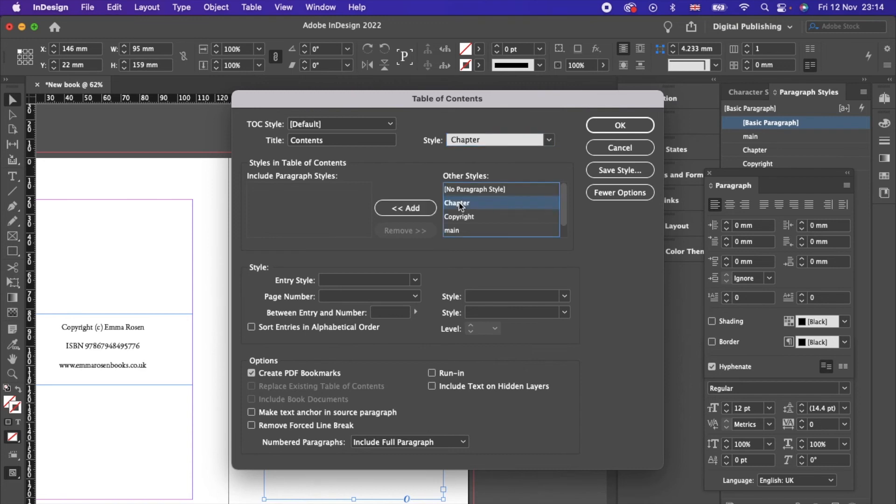
pyautogui.click(402, 208)
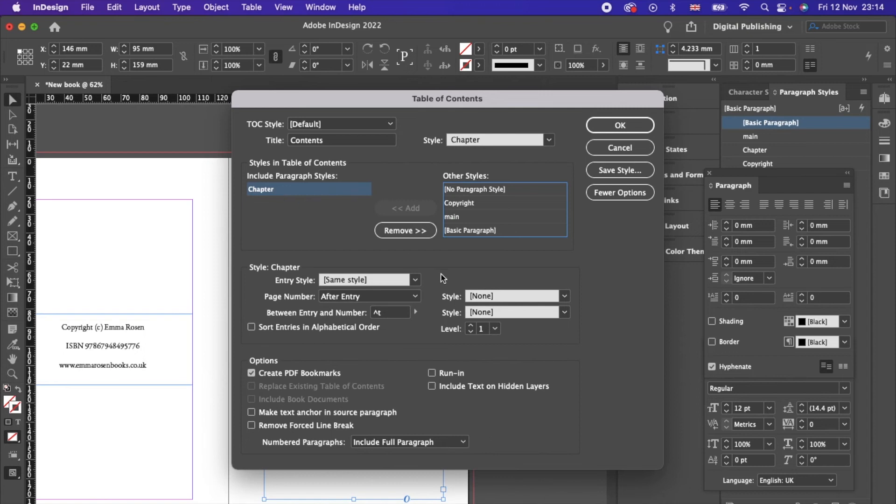
# Step: Format the Chapter entries with the main paragraph style and confirm the settings
pyautogui.click(416, 297)
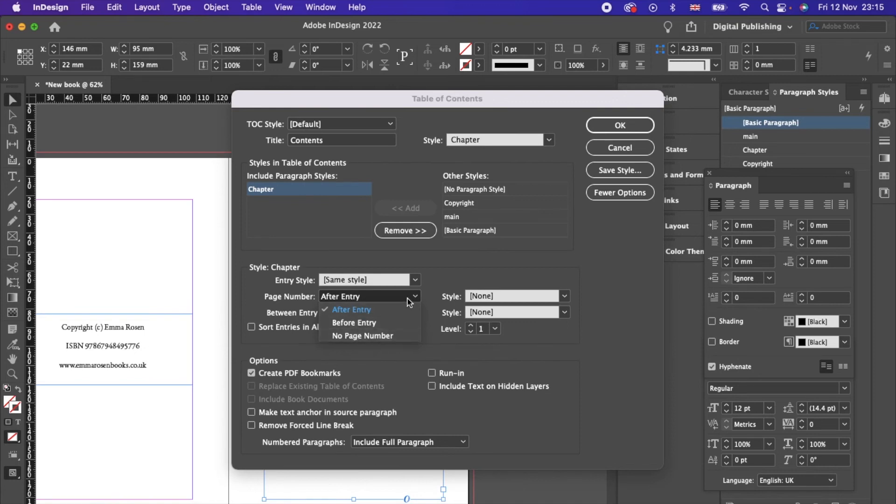
pyautogui.click(416, 281)
pyautogui.click(440, 279)
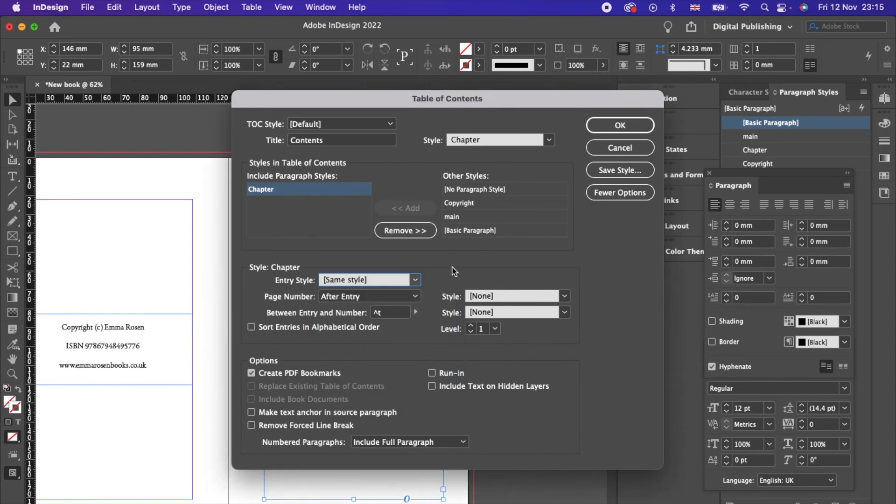
pyautogui.click(382, 312)
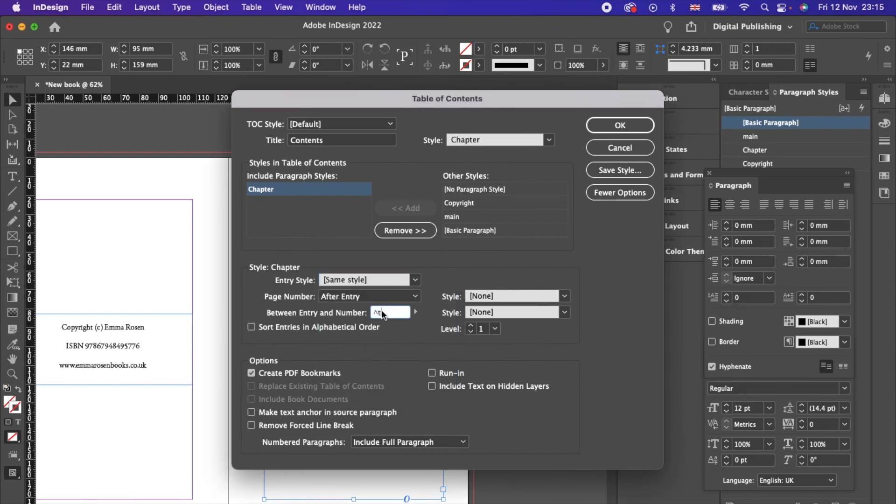
pyautogui.click(414, 312)
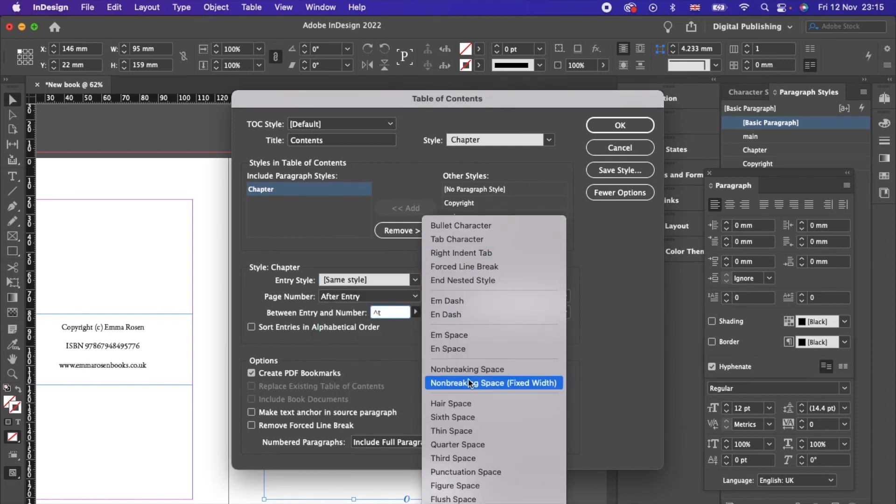
pyautogui.click(308, 247)
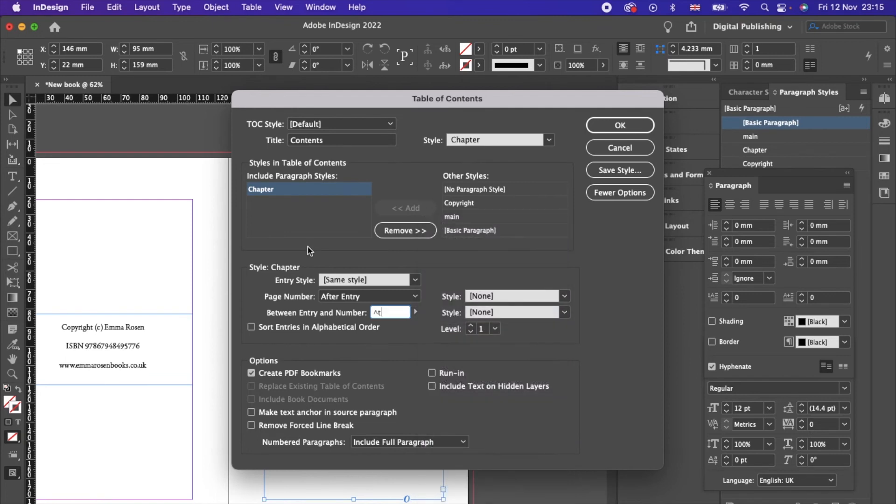
pyautogui.click(412, 280)
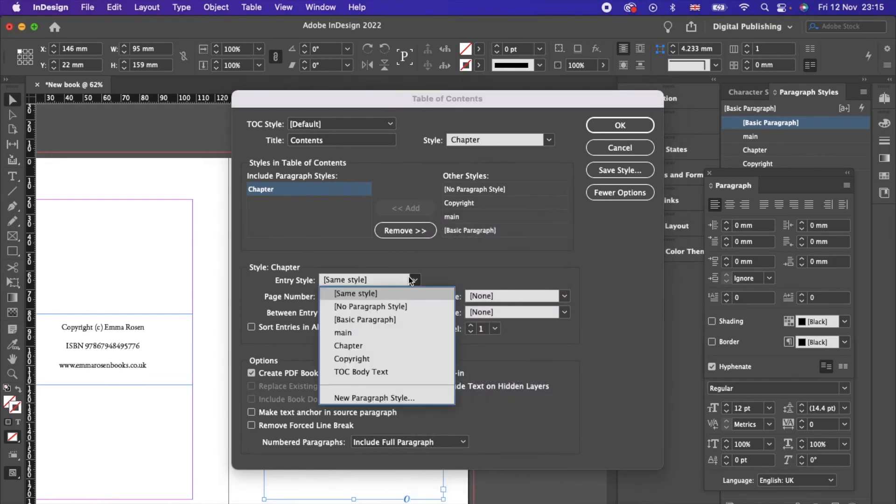
pyautogui.click(352, 330)
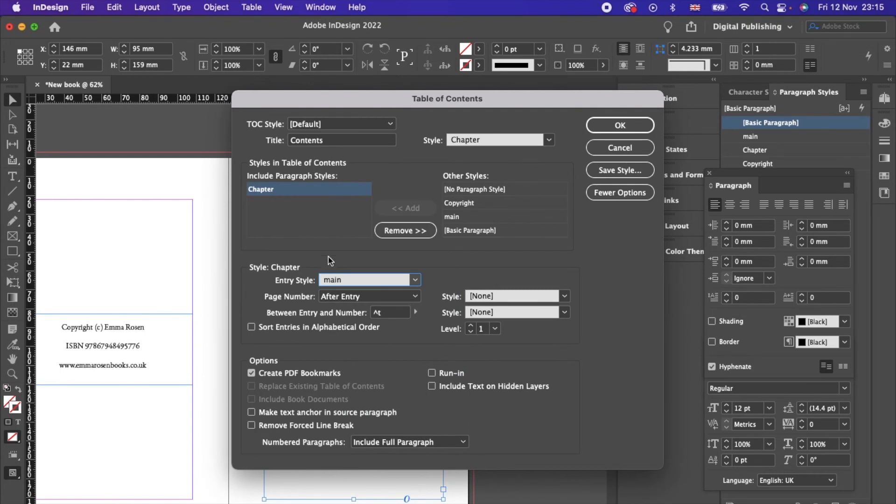
pyautogui.click(611, 123)
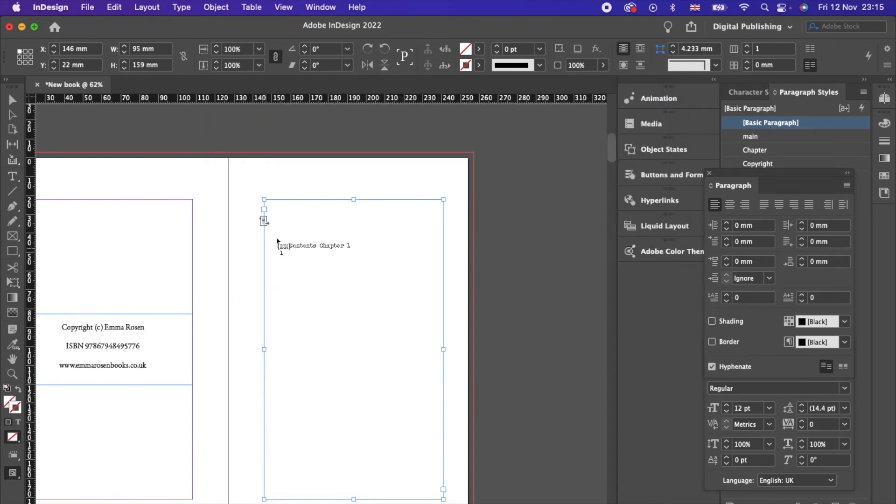
# Step: Place the generated Contents, listing Chapter 1 on page 1, on the right-hand page
pyautogui.click(283, 222)
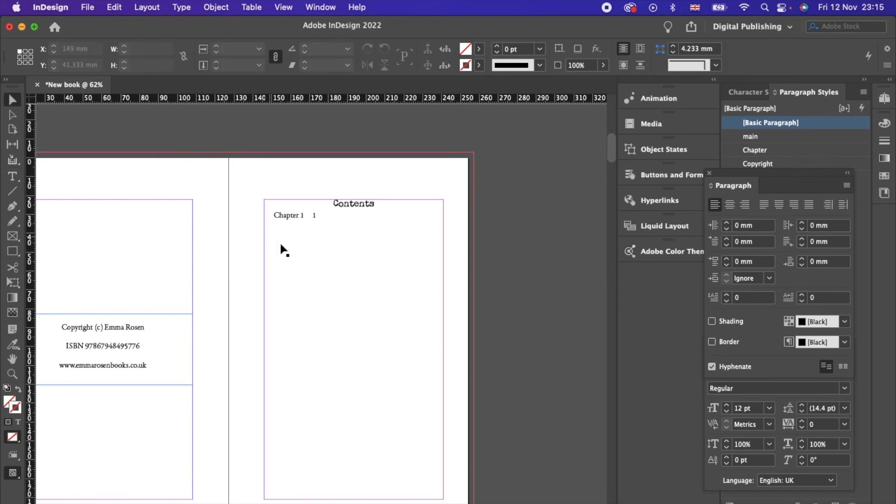
pyautogui.click(115, 7)
pyautogui.moveTo(159, 10)
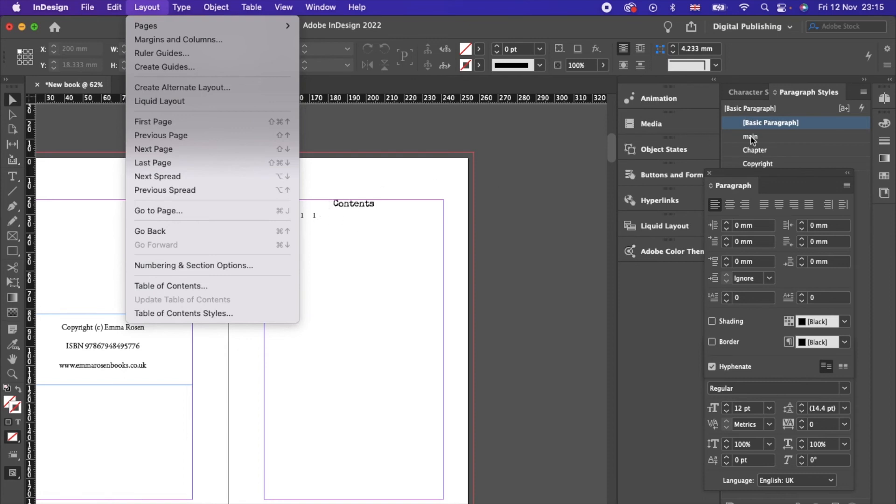
pyautogui.click(539, 181)
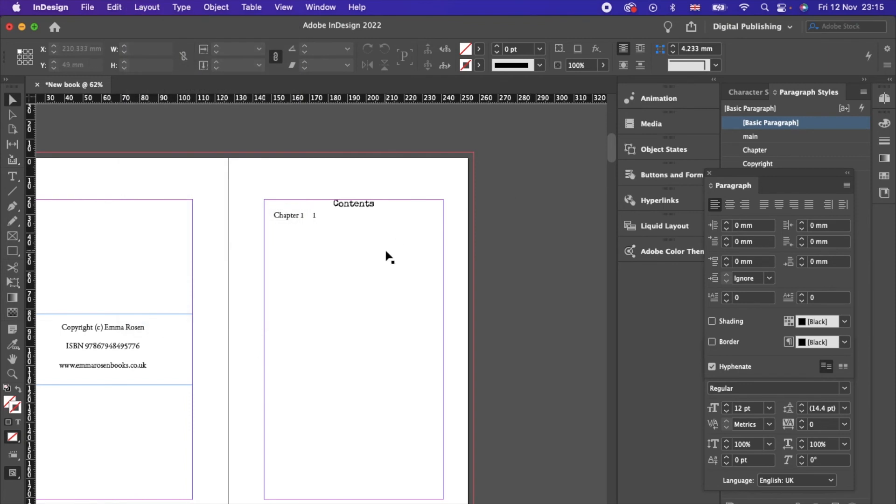
pyautogui.scroll(-10, 416, 281)
pyautogui.hscroll(-3, 416, 280)
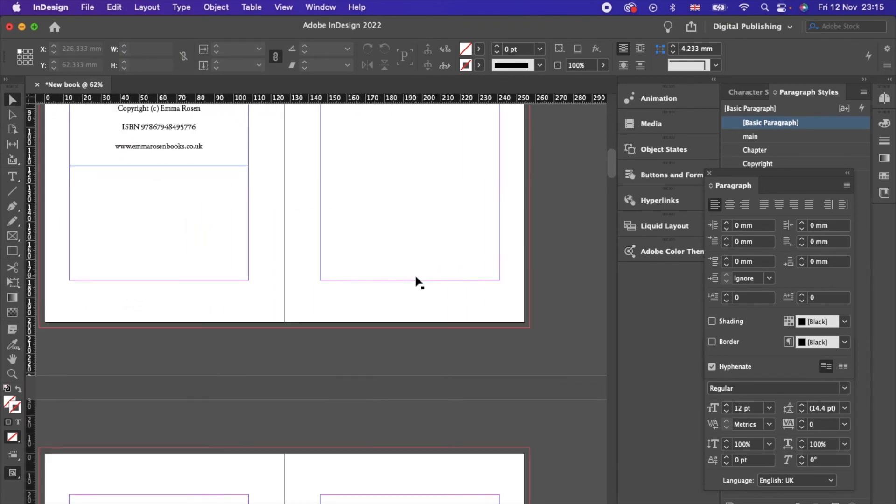
pyautogui.scroll(-5, 416, 280)
pyautogui.hscroll(-1, 415, 280)
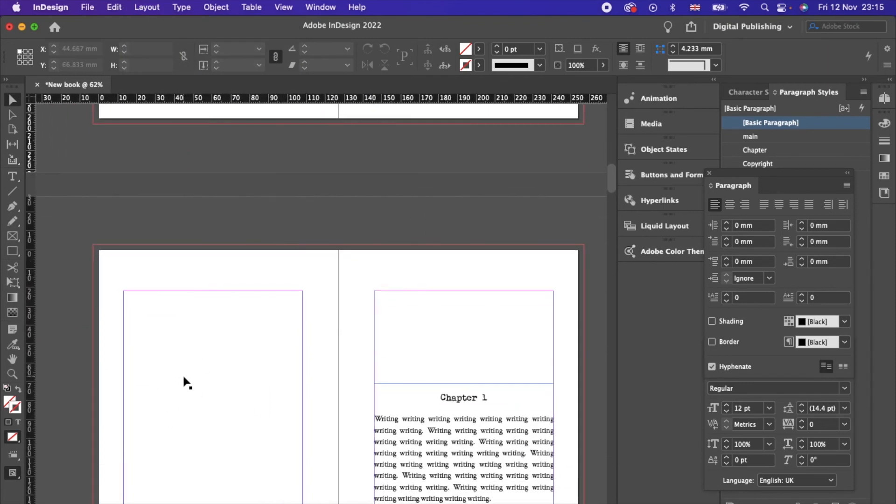
pyautogui.scroll(-5, 230, 391)
pyautogui.hscroll(-1, 231, 390)
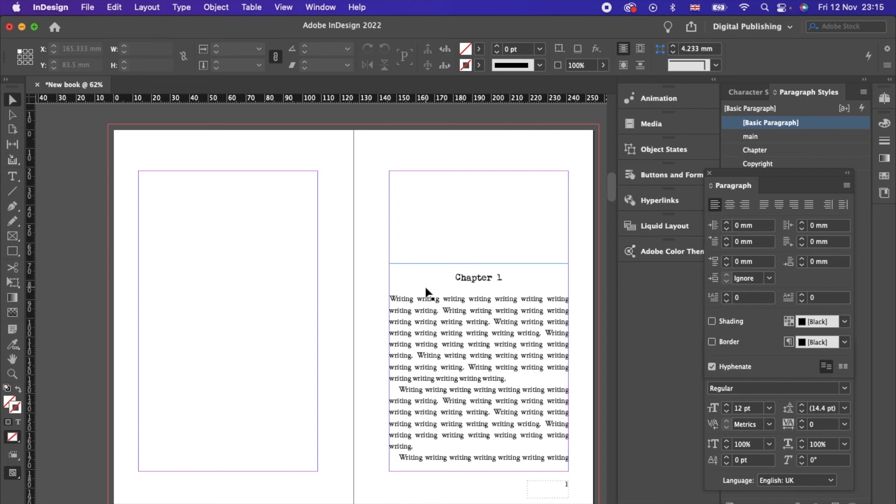
pyautogui.scroll(-1, 485, 298)
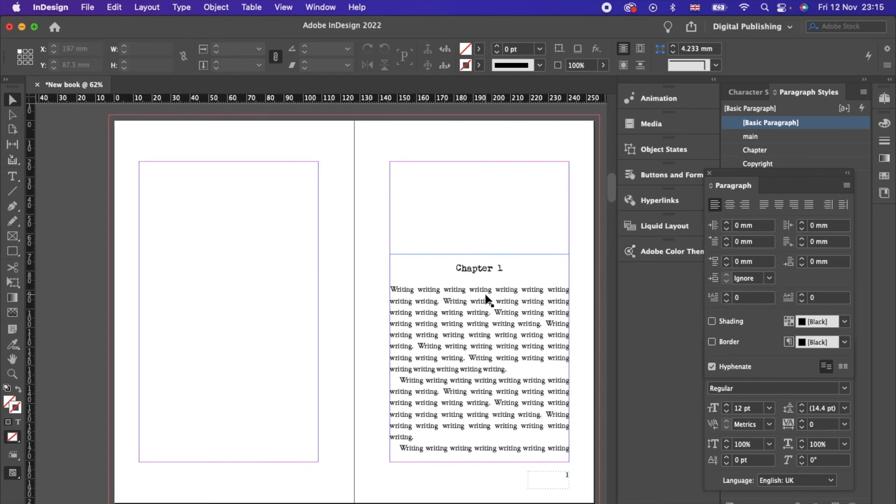
pyautogui.scroll(-20, 486, 300)
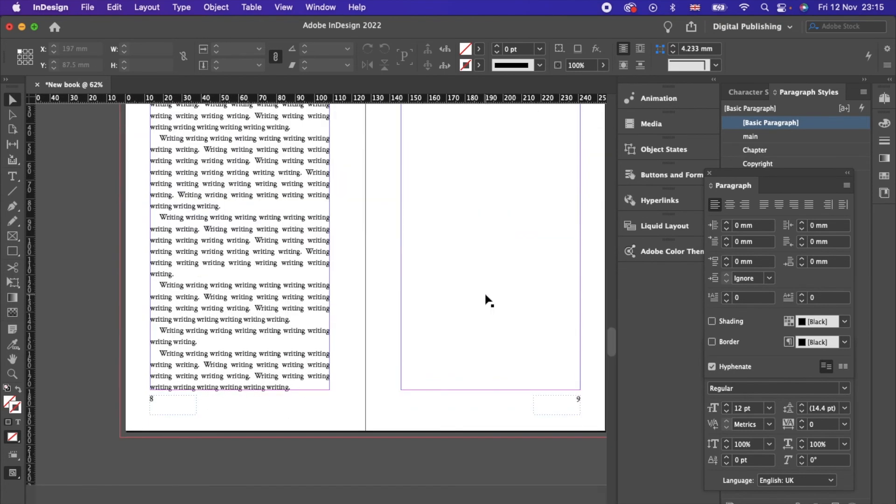
pyautogui.scroll(5, 488, 301)
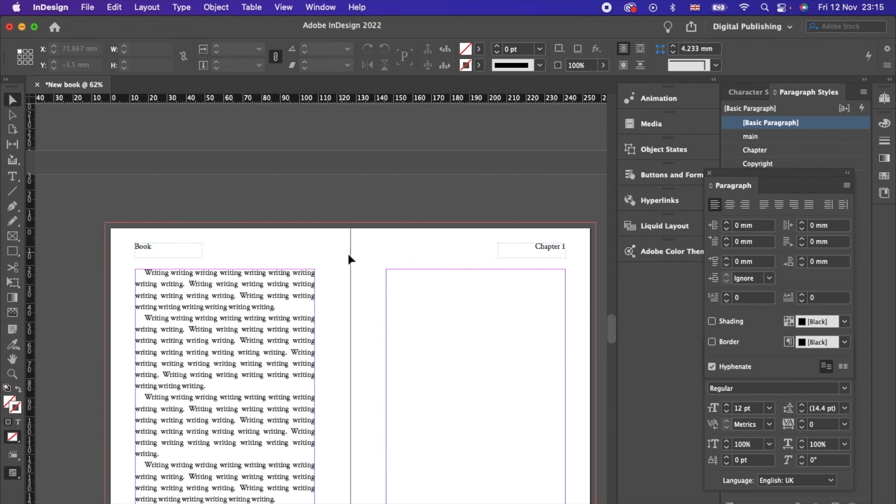
pyautogui.scroll(-20, 330, 301)
# Step: Select the left page's empty frame and open the Index panel via a Help search for 'inde'
pyautogui.click(219, 322)
pyautogui.click(143, 7)
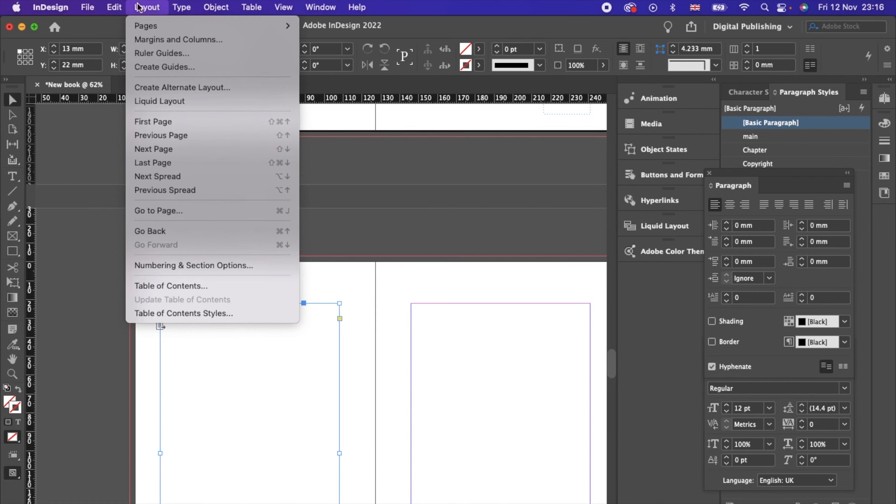
pyautogui.moveTo(121, 9)
pyautogui.moveTo(210, 7)
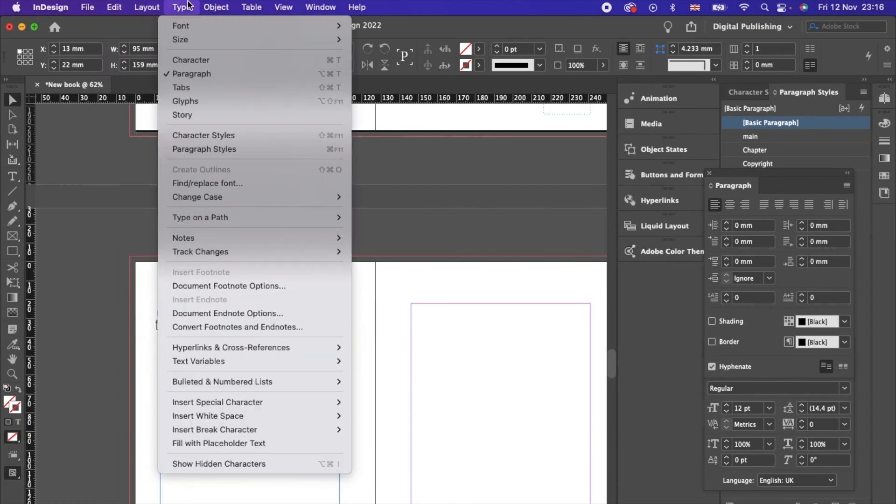
pyautogui.moveTo(357, 7)
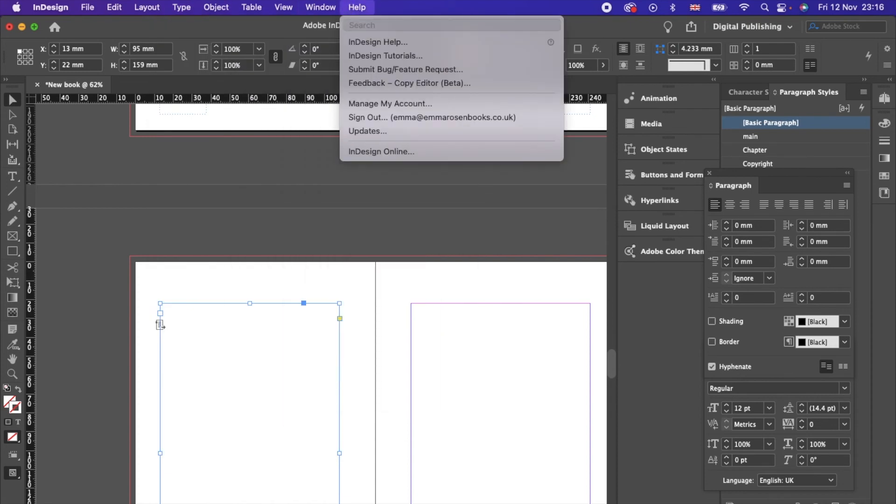
pyautogui.write('inde')
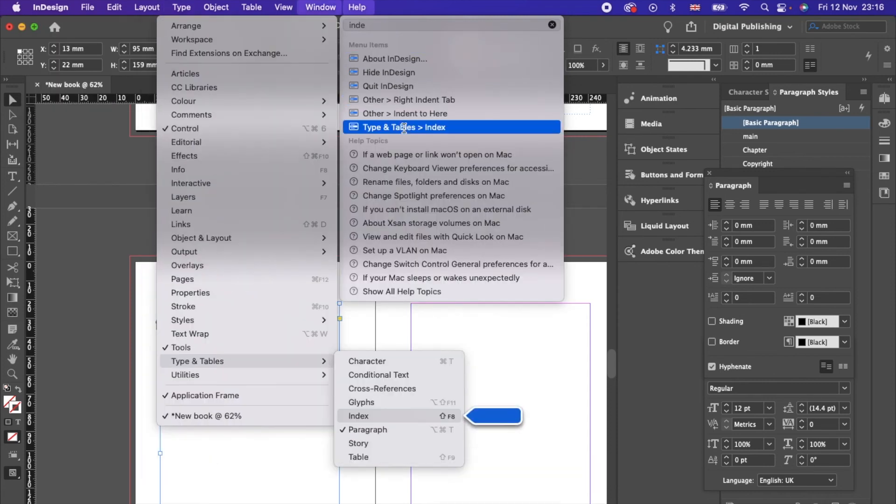
pyautogui.click(403, 127)
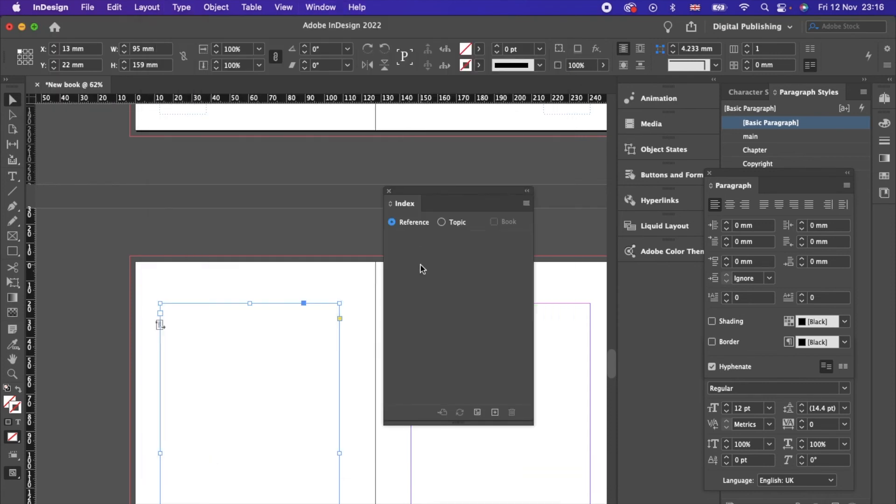
# Step: Index the word 'writing' on page 8 under a new 'Information' topic and check its page reference
pyautogui.scroll(10, 221, 325)
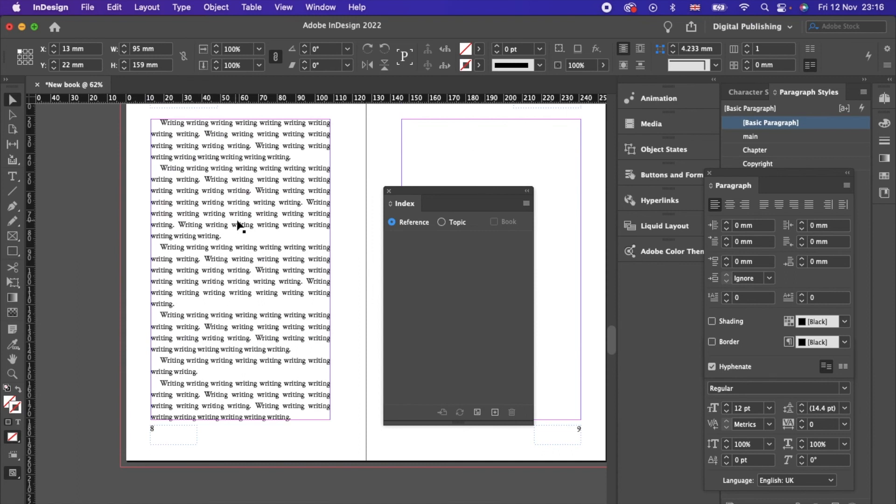
pyautogui.click(250, 222)
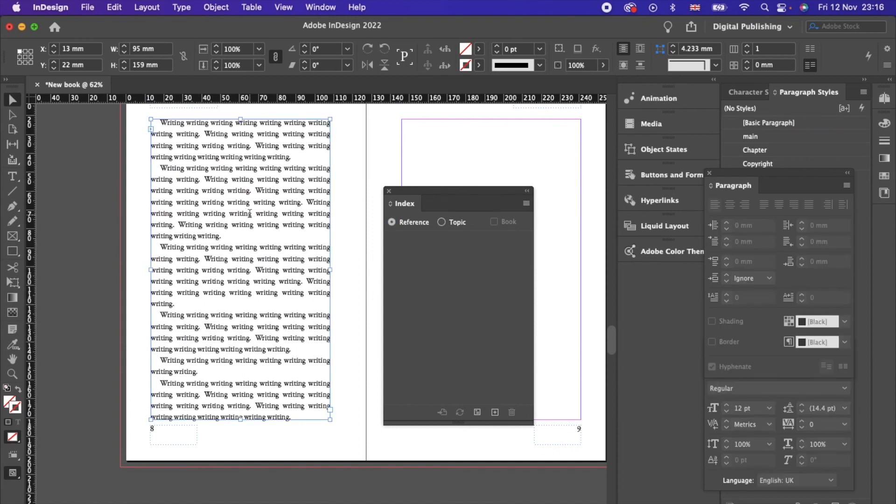
pyautogui.doubleClick(250, 214)
pyautogui.doubleClick(250, 214)
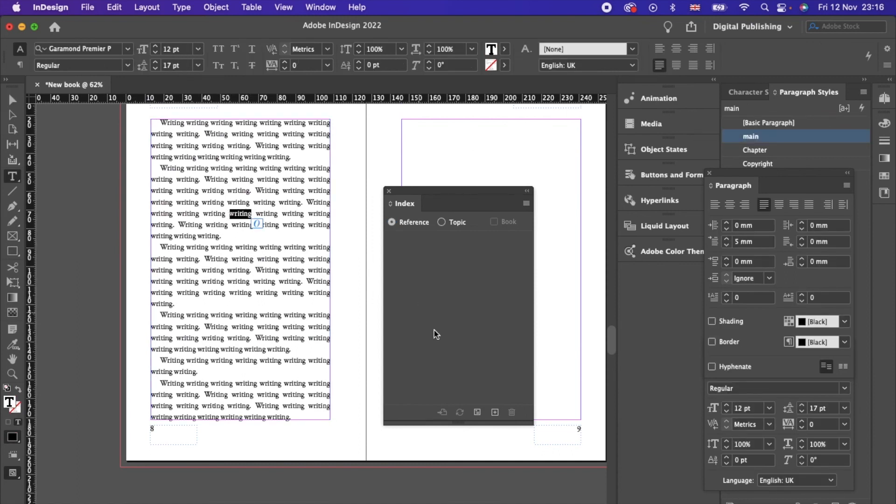
pyautogui.click(496, 412)
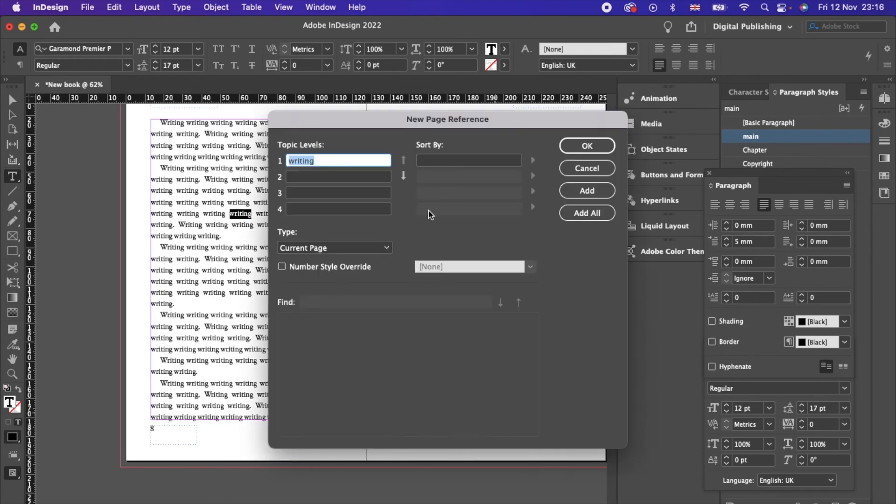
pyautogui.write('Informatio')
pyautogui.click(599, 153)
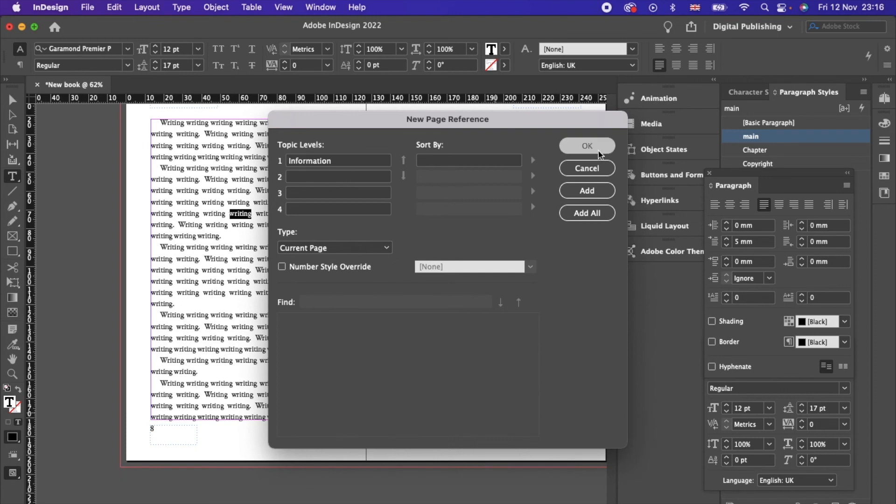
pyautogui.click(392, 361)
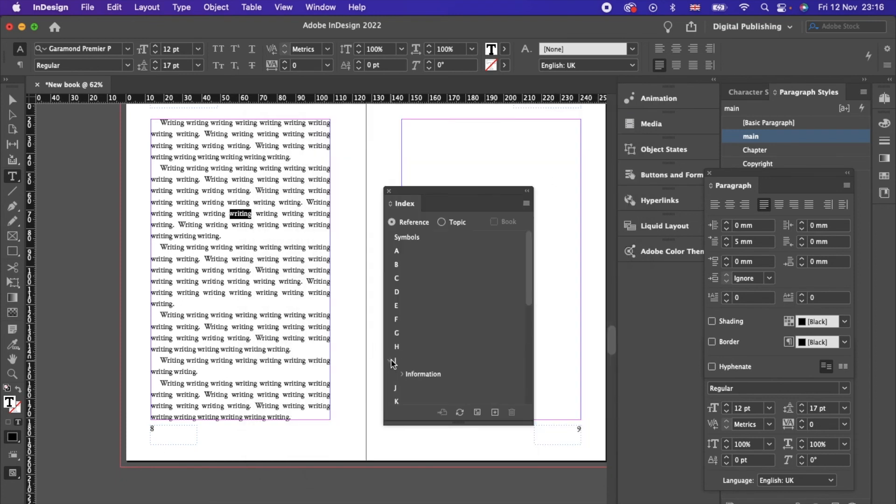
pyautogui.click(402, 374)
pyautogui.scroll(10, 236, 328)
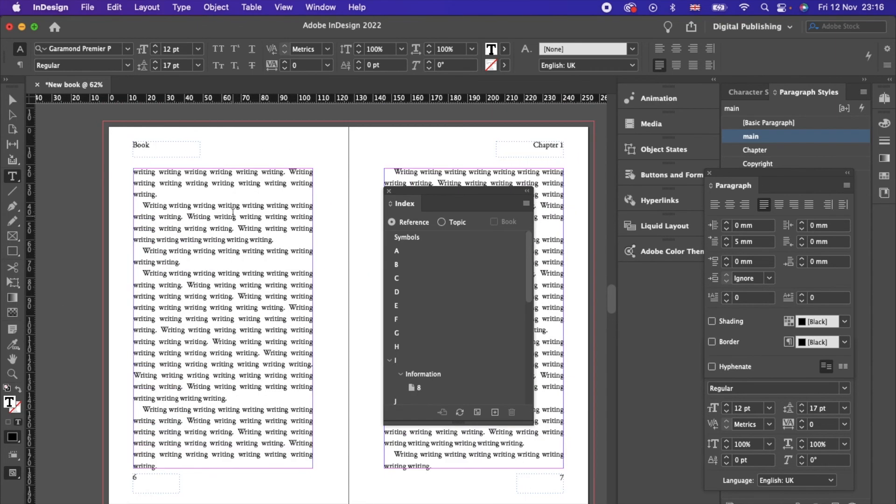
# Step: Index 'writing' on page 6 as 'Fascinating stuff' spanning the next 3 pages (6–8)
pyautogui.moveTo(236, 217); pyautogui.dragTo(215, 216)
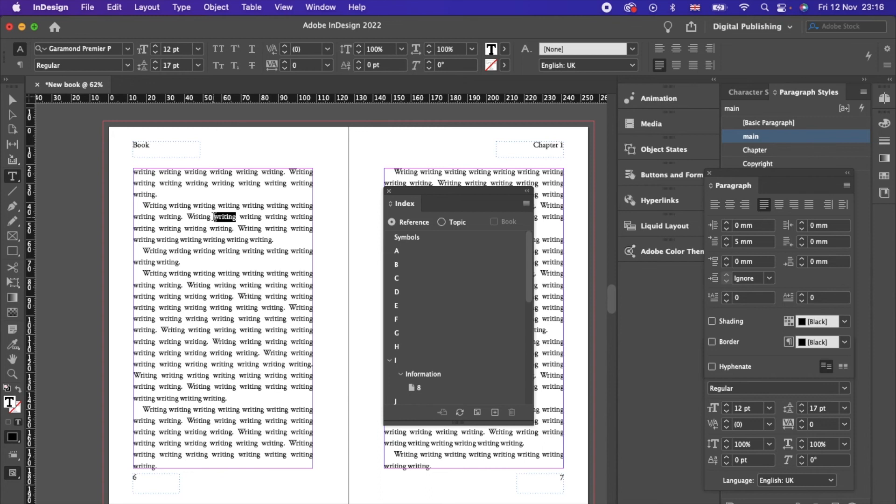
pyautogui.click(494, 412)
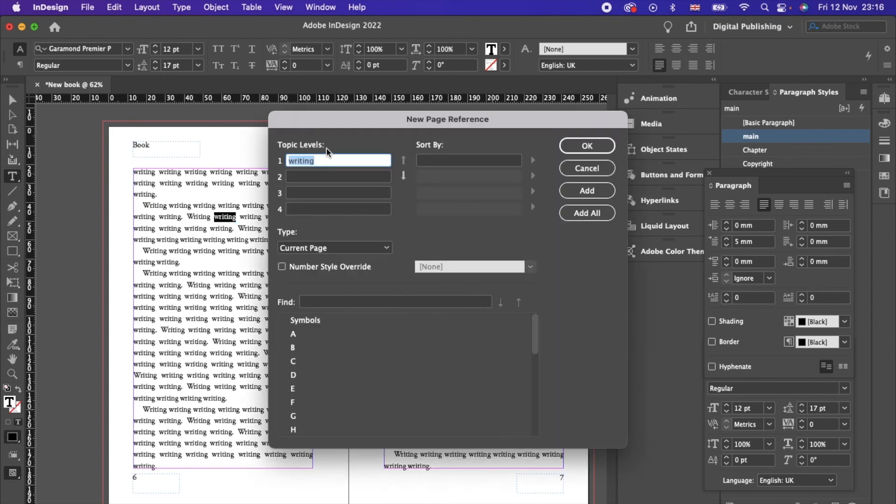
pyautogui.write('Fascinating stuff')
pyautogui.click(387, 252)
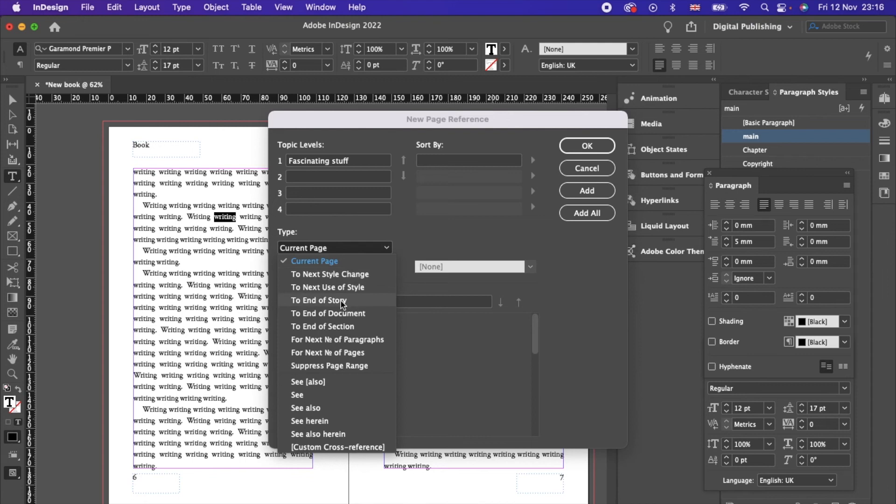
pyautogui.click(346, 353)
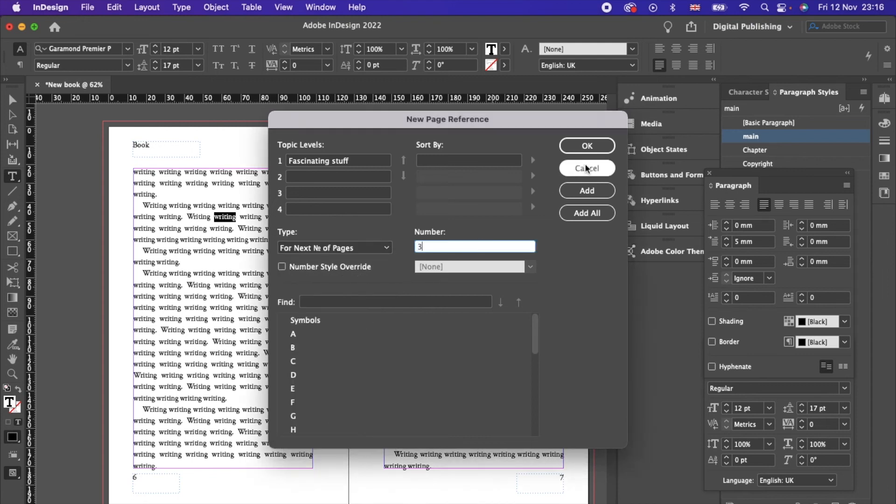
pyautogui.click(587, 146)
pyautogui.click(390, 320)
pyautogui.click(401, 333)
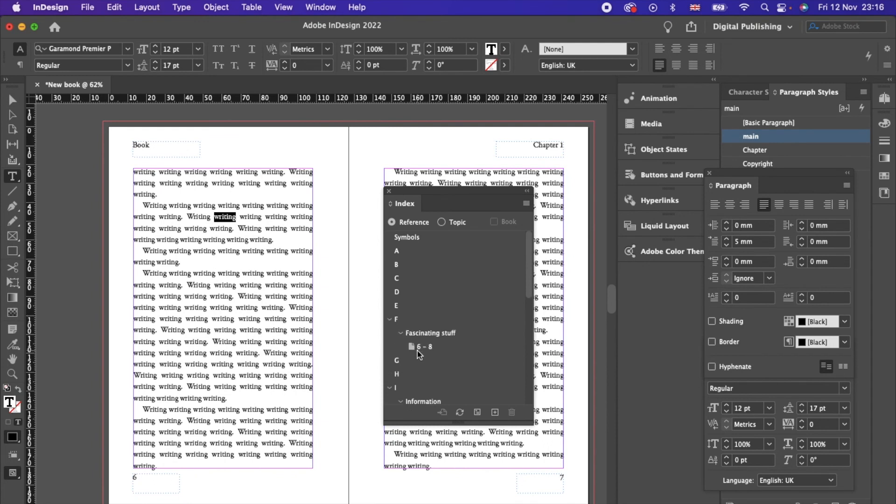
# Step: Index 'writing' on page 4 as subentry 'Stuff' under topic 'Information' and check its reference
pyautogui.scroll(5, 237, 195)
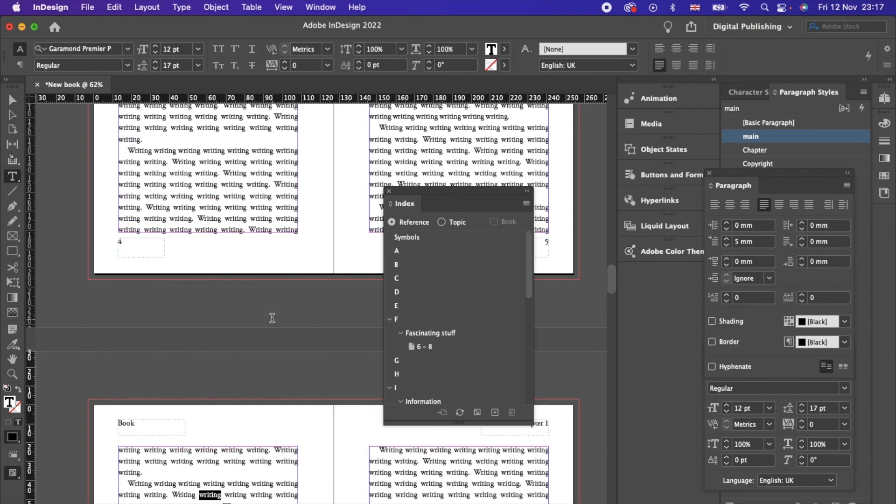
pyautogui.moveTo(222, 184); pyautogui.dragTo(244, 184)
pyautogui.click(495, 412)
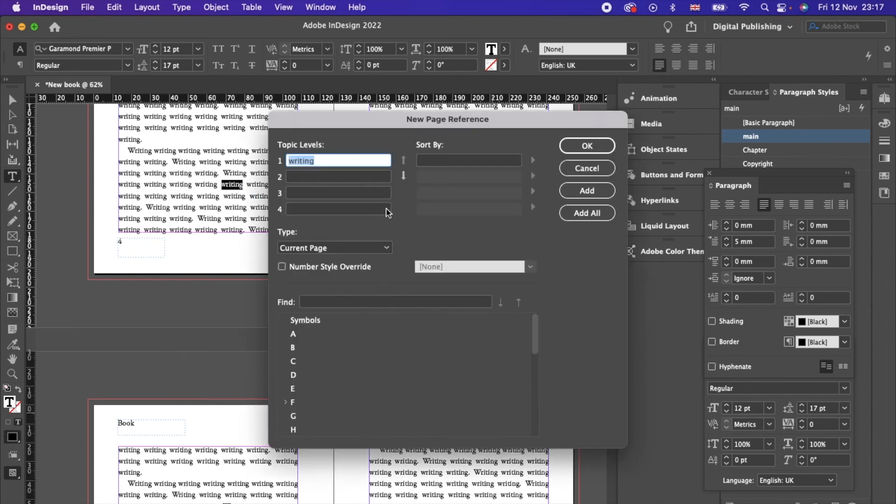
pyautogui.write('Things')
pyautogui.press('BackSpace')
pyautogui.press('BackSpace')
pyautogui.press('BackSpace')
pyautogui.press('BackSpace')
pyautogui.press('BackSpace')
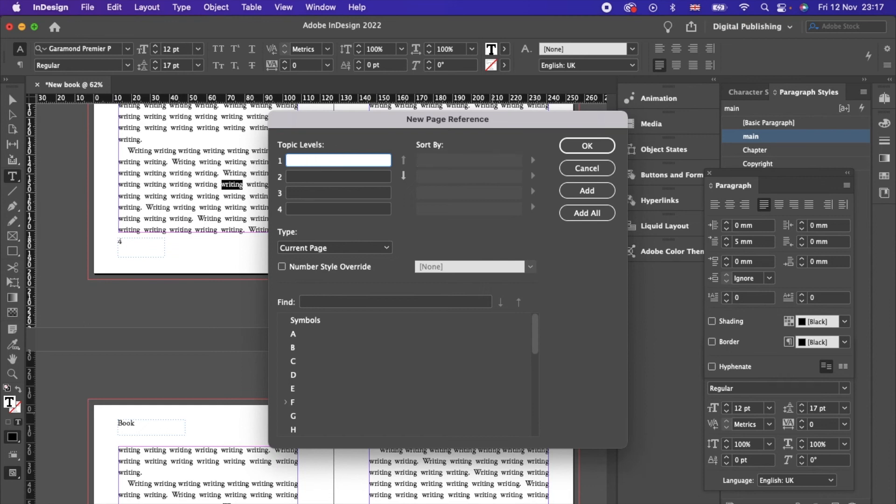
pyautogui.write('Information')
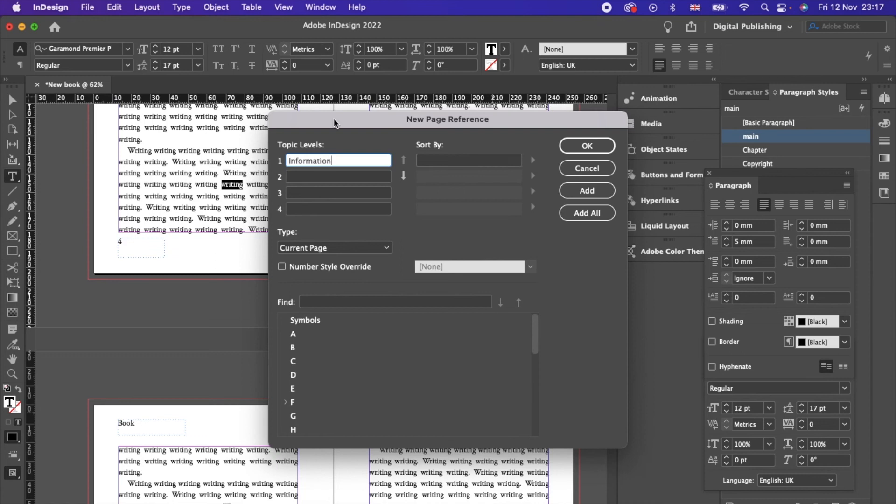
pyautogui.click(314, 177)
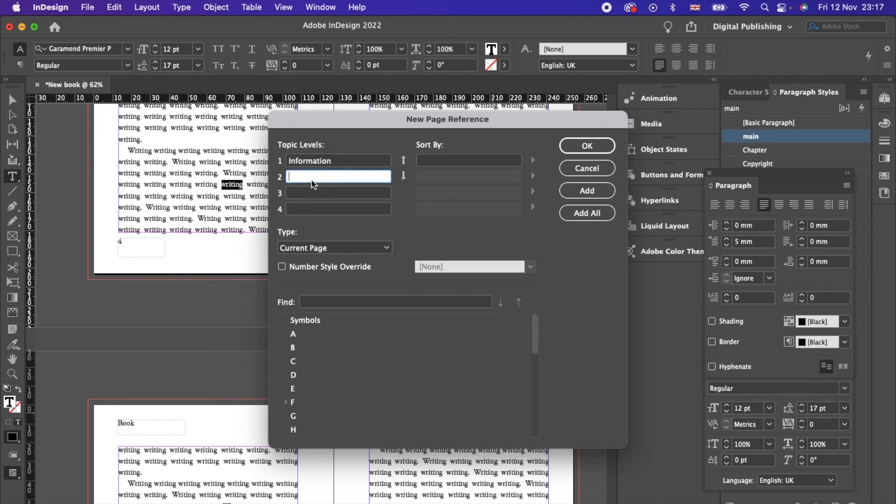
pyautogui.write('Stuff')
pyautogui.click(582, 148)
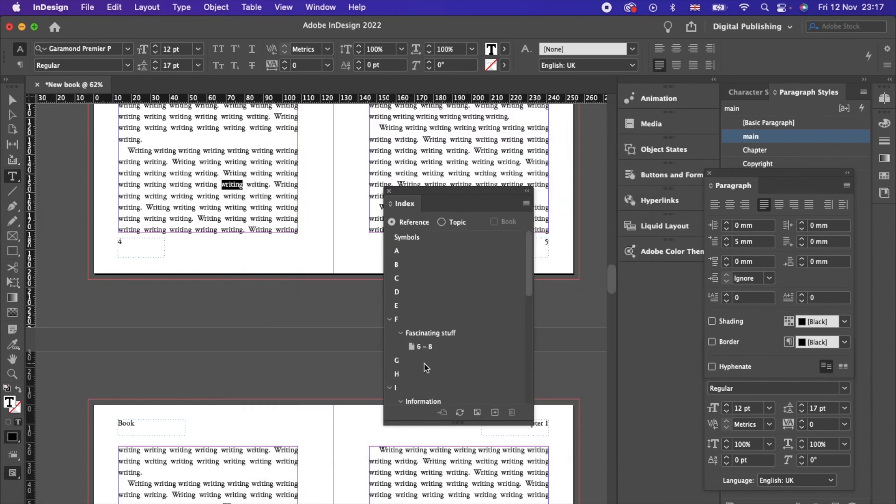
pyautogui.moveTo(529, 290); pyautogui.dragTo(530, 310)
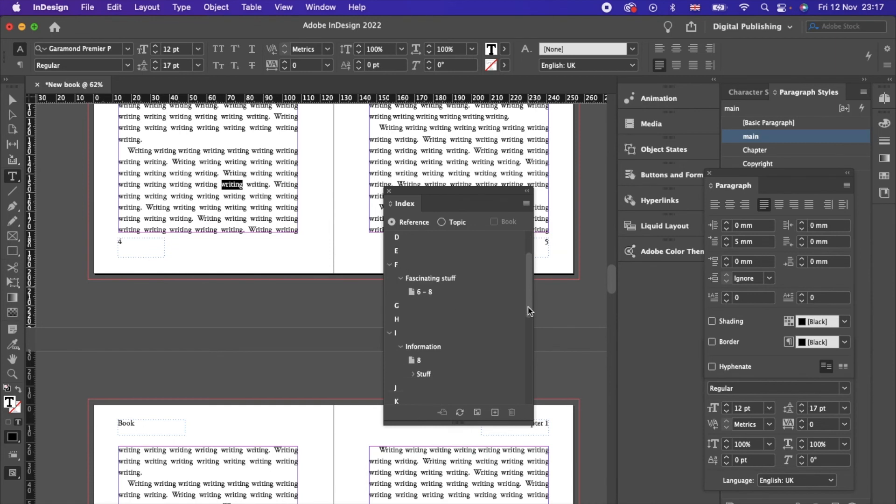
pyautogui.click(420, 374)
pyautogui.click(413, 374)
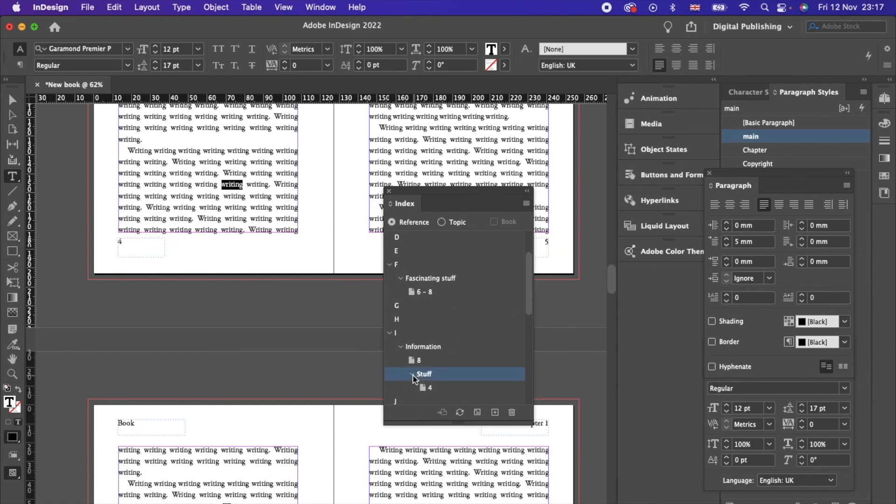
# Step: Generate the index with a Chapter-styled title and place it on the blank left page
pyautogui.click(477, 412)
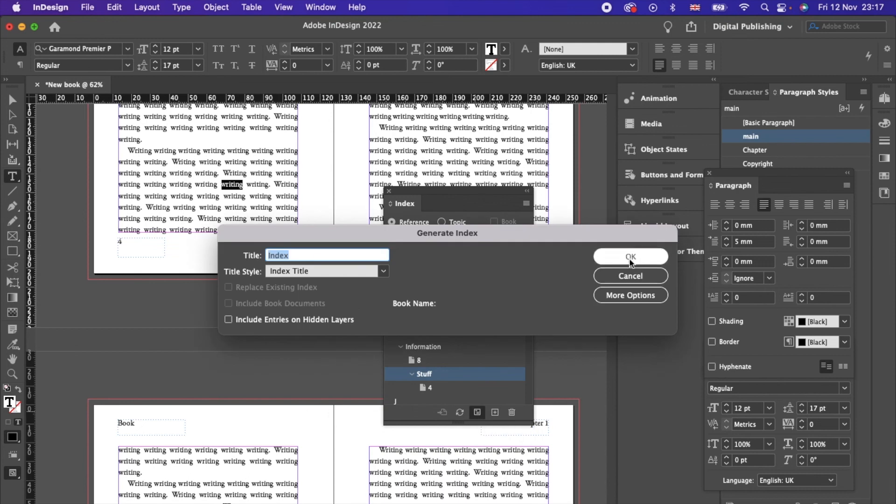
pyautogui.click(384, 272)
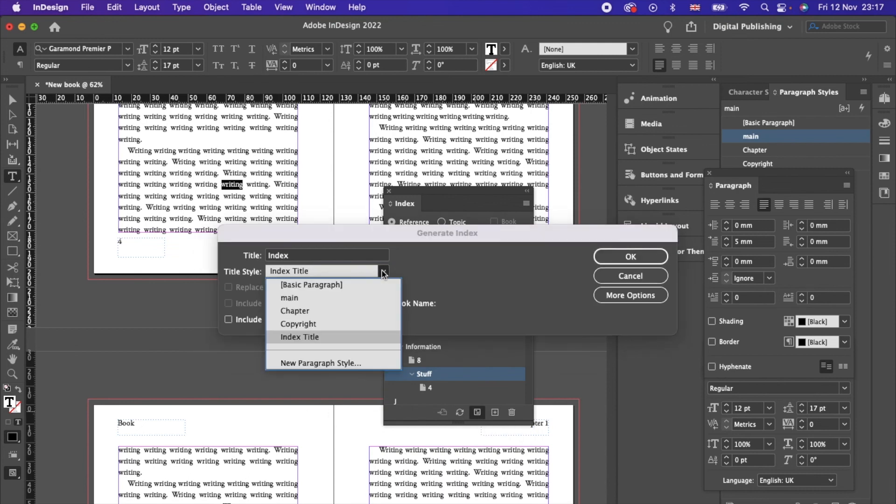
pyautogui.click(308, 310)
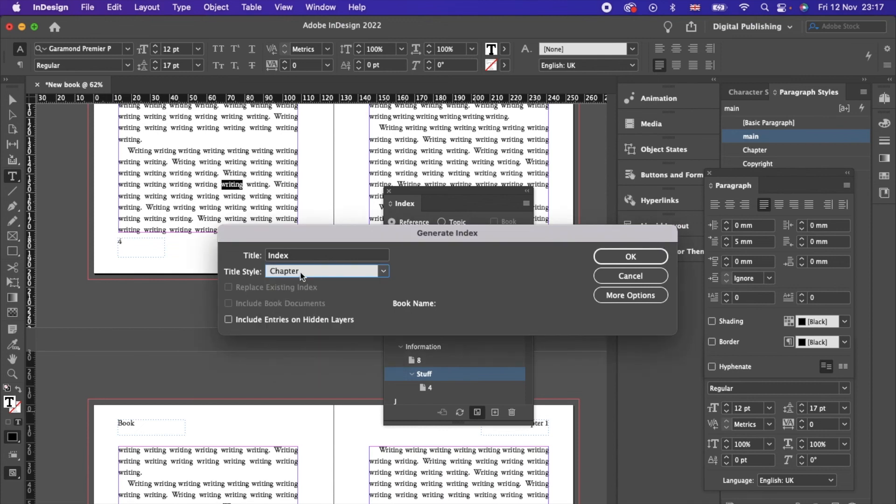
pyautogui.click(631, 256)
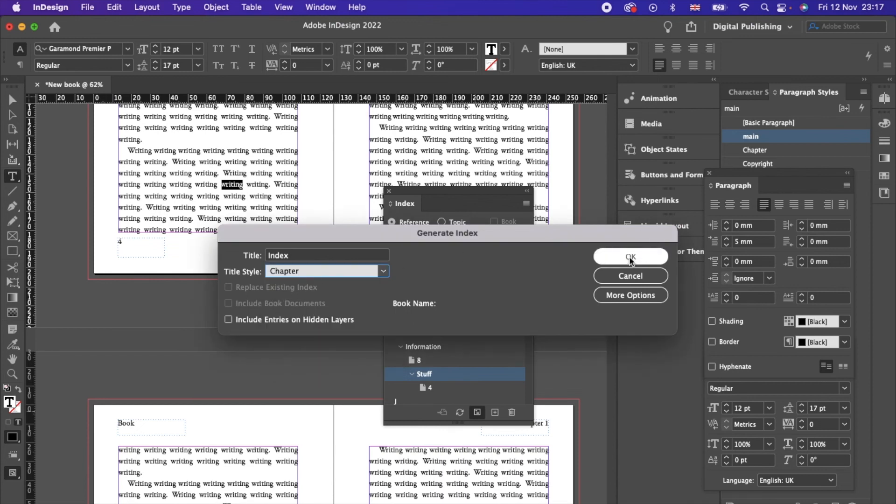
pyautogui.scroll(-15, 280, 420)
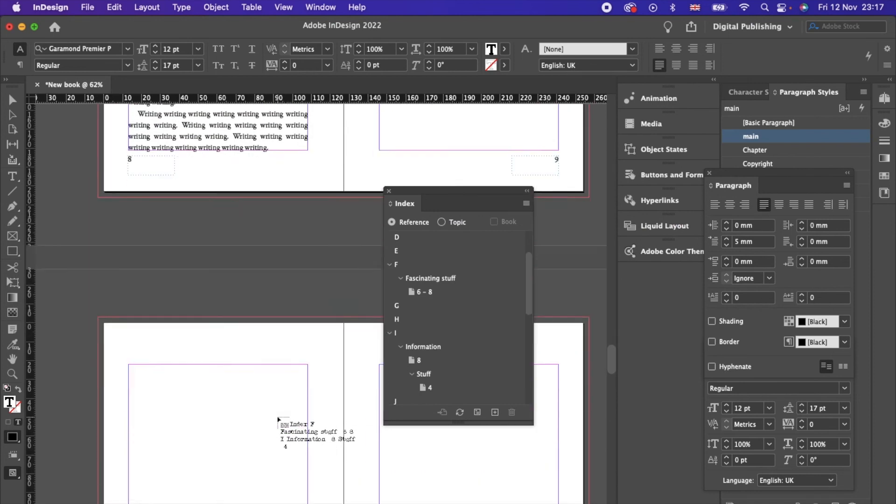
pyautogui.click(136, 220)
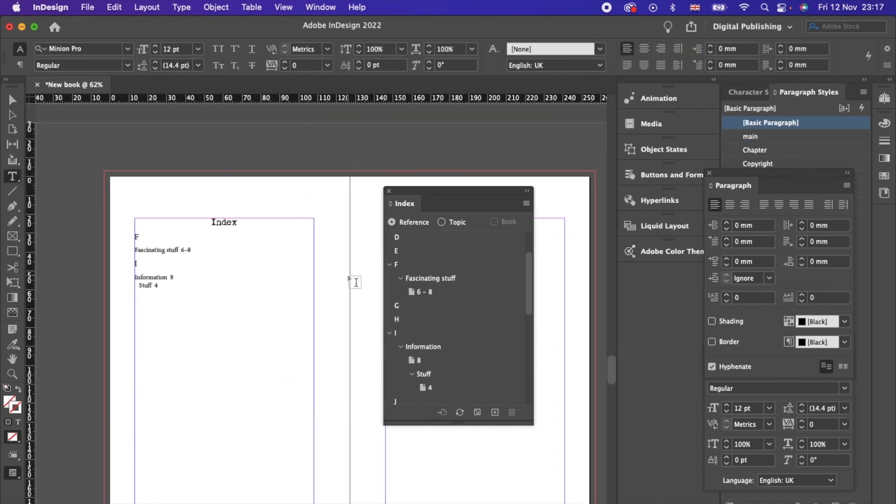
# Step: Regenerate the index, replacing the existing one, and dismiss the confirmation message
pyautogui.click(477, 413)
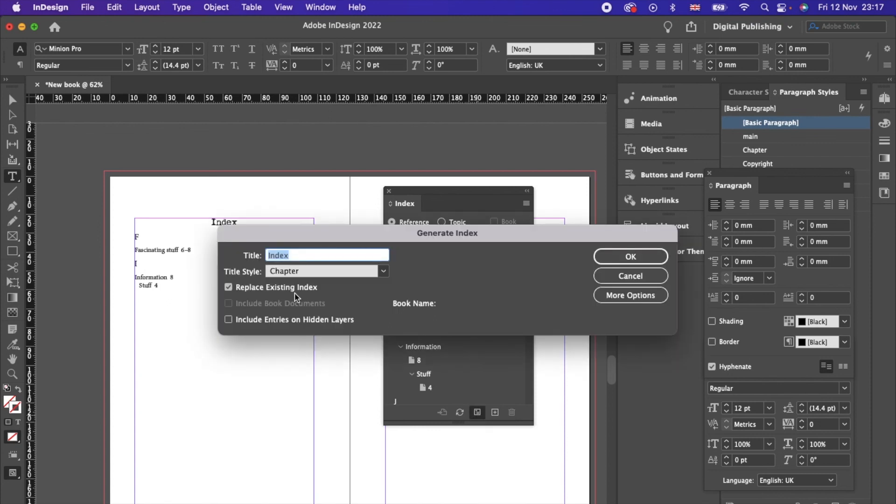
pyautogui.click(637, 257)
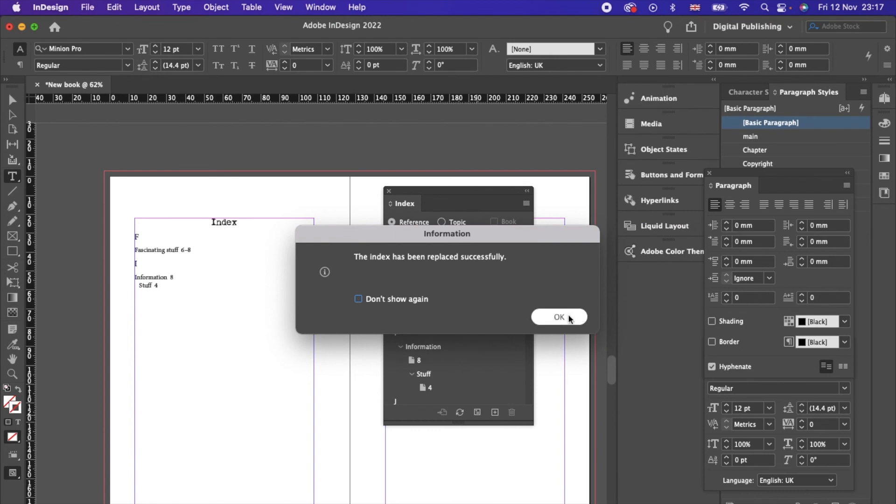
pyautogui.click(559, 317)
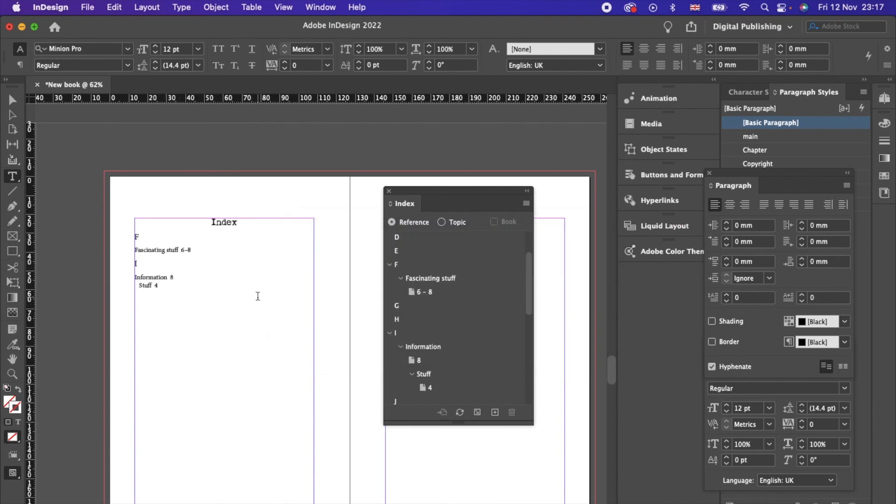
pyautogui.scroll(1, 258, 296)
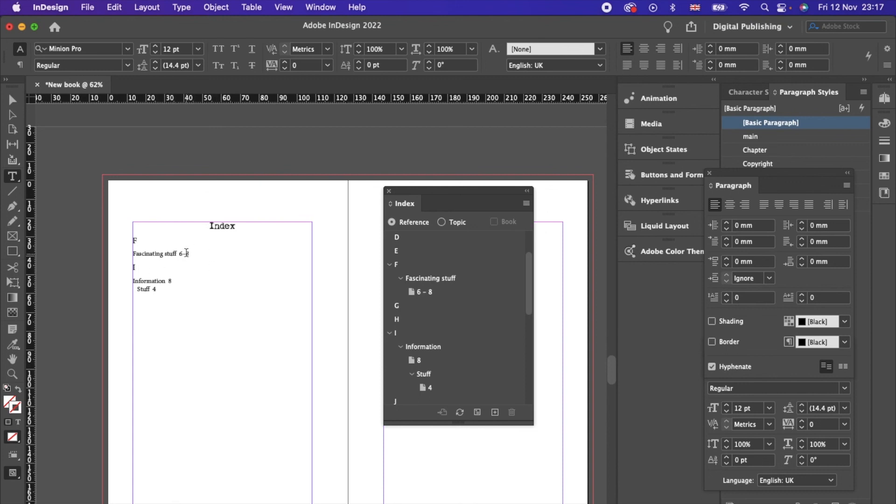
# Step: Switch to the Selection tool and close the Index panel
pyautogui.scroll(15, 186, 252)
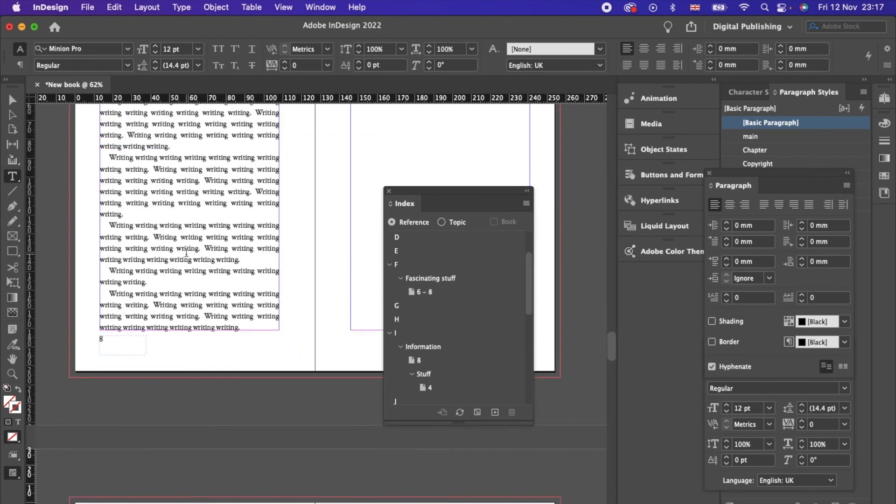
pyautogui.scroll(3, 187, 252)
pyautogui.click(12, 99)
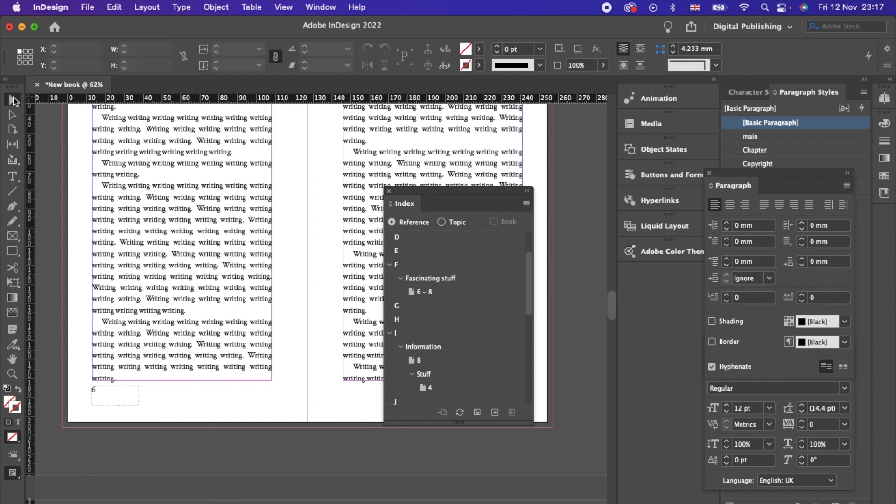
pyautogui.scroll(4, 163, 215)
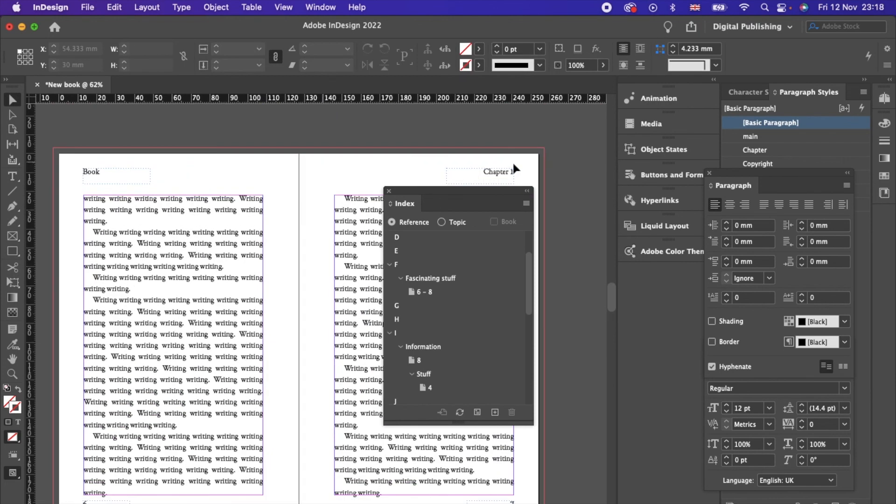
pyautogui.click(389, 191)
# Step: On page 1, enter the Chapter 1 text frame and select its whole last line
pyautogui.scroll(15, 354, 286)
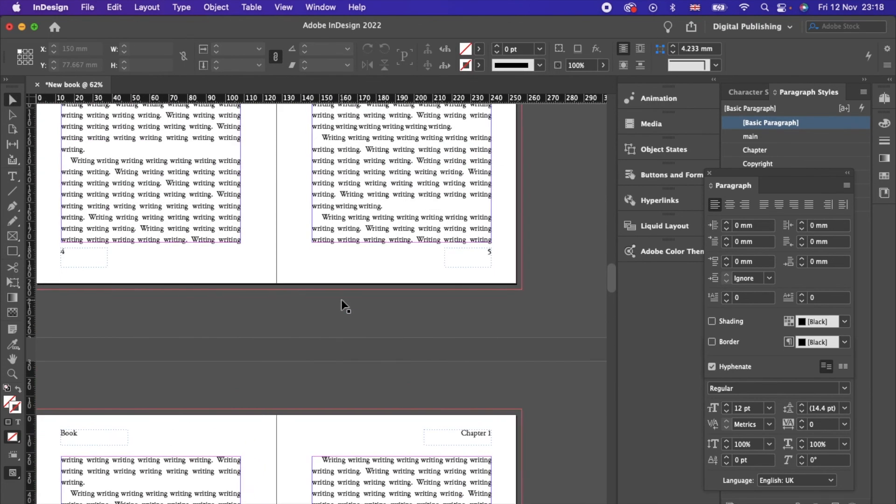
pyautogui.scroll(12, 344, 306)
pyautogui.scroll(15, 344, 306)
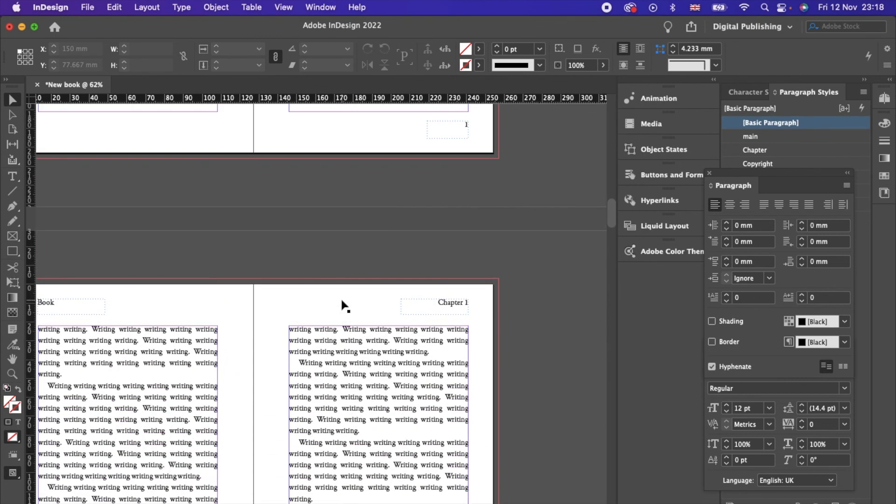
pyautogui.scroll(-4, 343, 305)
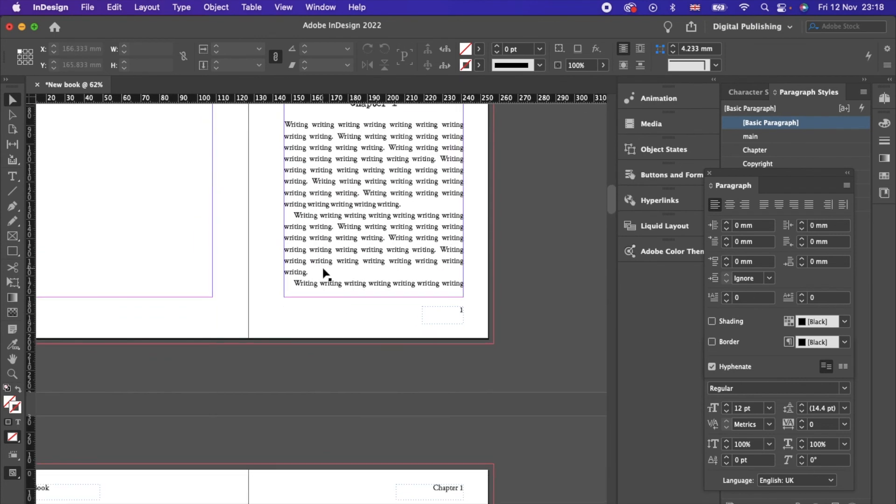
pyautogui.click(296, 285)
pyautogui.doubleClick(296, 285)
pyautogui.doubleClick(298, 283)
pyautogui.moveTo(325, 282); pyautogui.dragTo(457, 290)
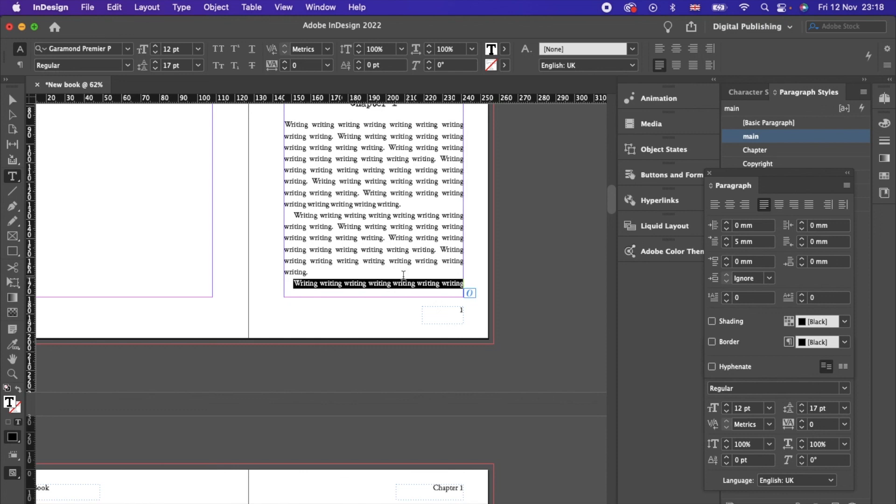
# Step: Select the second paragraph and tighten its tracking to -10 to pull up the lone last word
pyautogui.click(353, 270)
pyautogui.keyDown('shift'); pyautogui.click(292, 216); pyautogui.keyUp('shift')
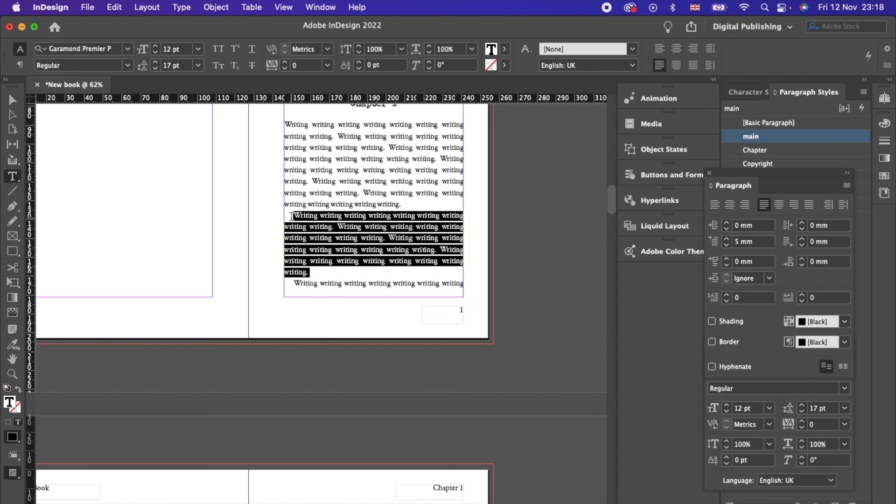
pyautogui.keyDown('shift'); pyautogui.click(325, 261); pyautogui.keyUp('shift')
pyautogui.click(286, 272)
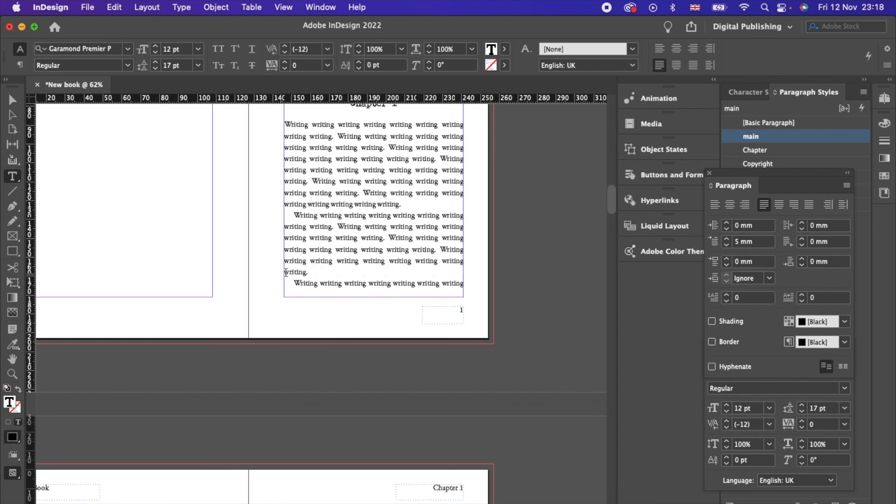
pyautogui.moveTo(309, 272); pyautogui.dragTo(283, 211)
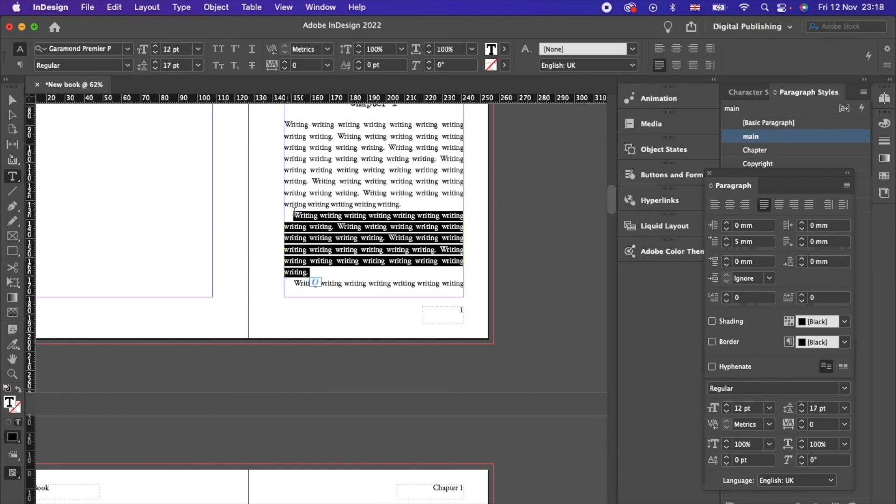
pyautogui.click(800, 427)
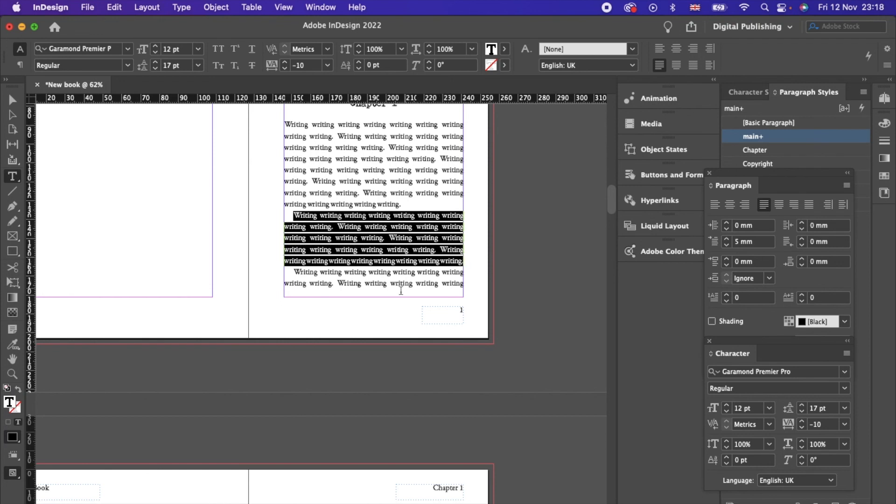
pyautogui.scroll(-5, 392, 264)
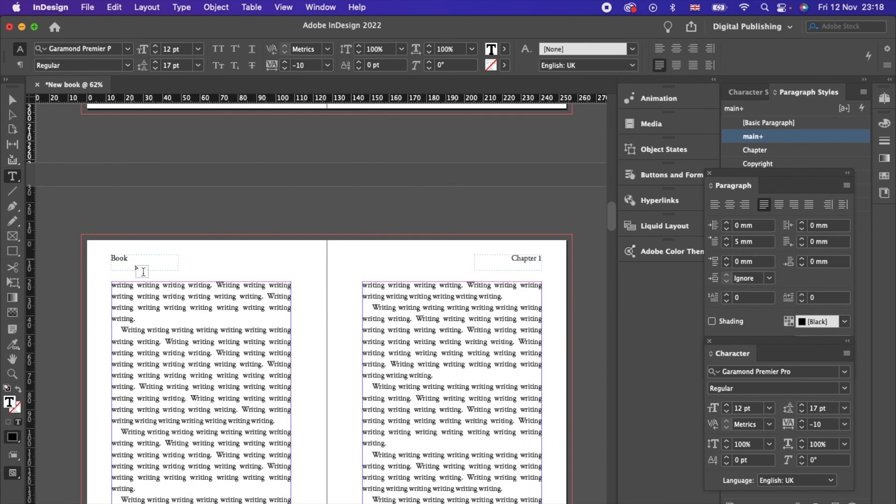
pyautogui.click(146, 319)
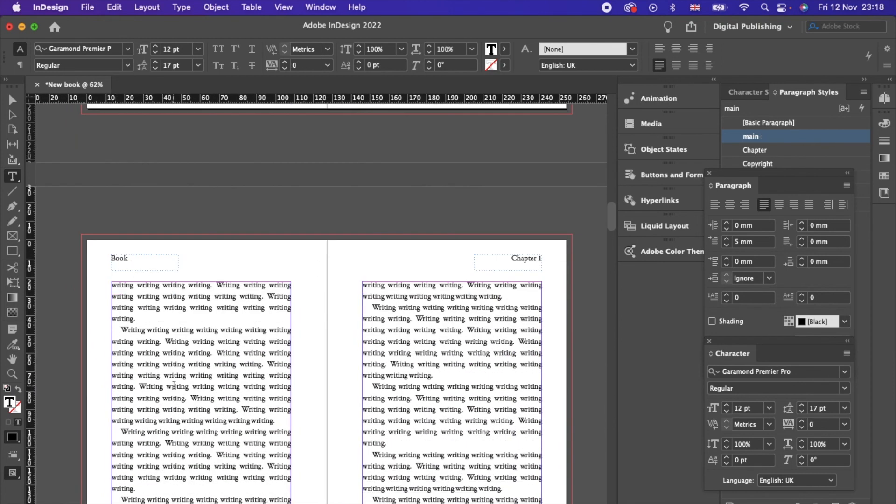
pyautogui.scroll(-3, 116, 320)
pyautogui.scroll(-10, 381, 388)
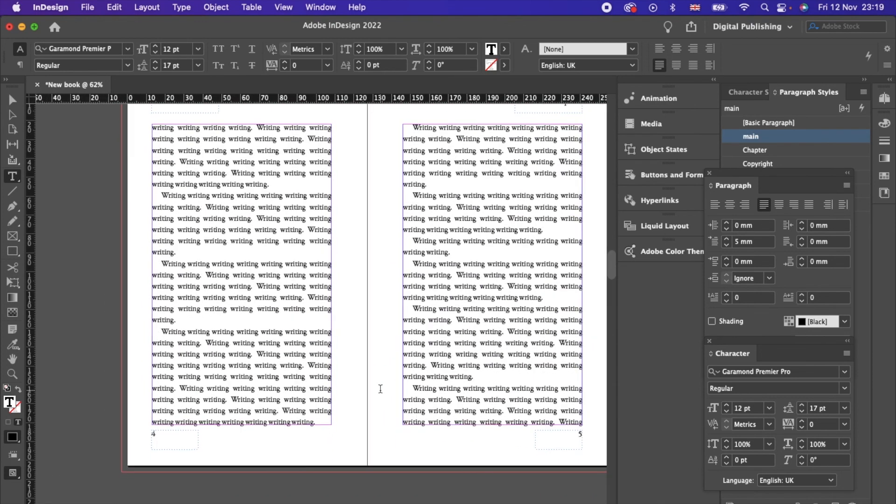
pyautogui.scroll(-6, 381, 388)
pyautogui.scroll(-4, 380, 389)
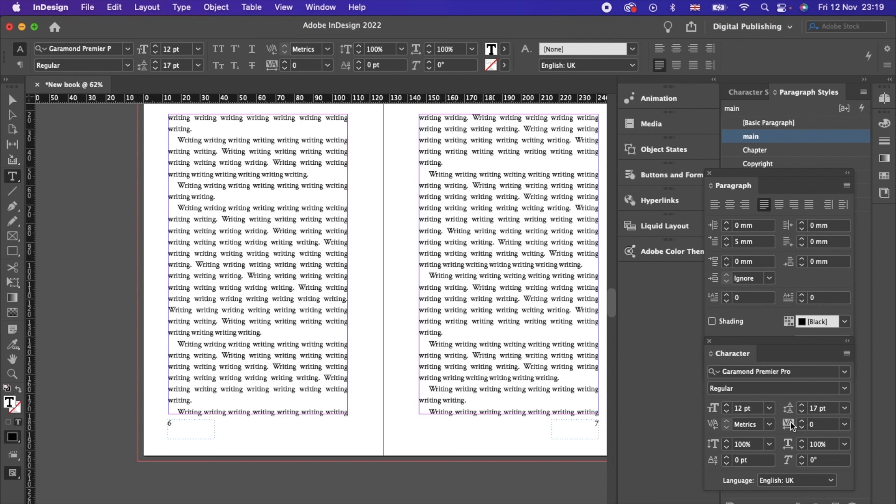
pyautogui.scroll(2, 504, 410)
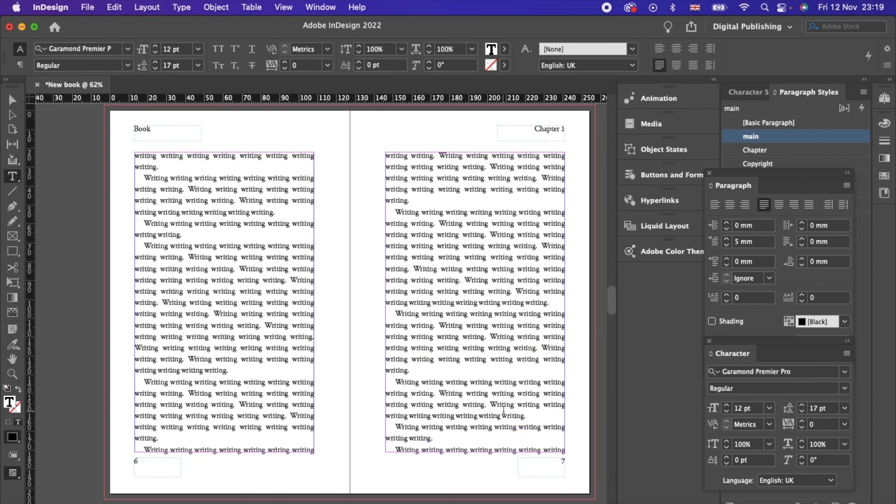
pyautogui.scroll(-2, 503, 410)
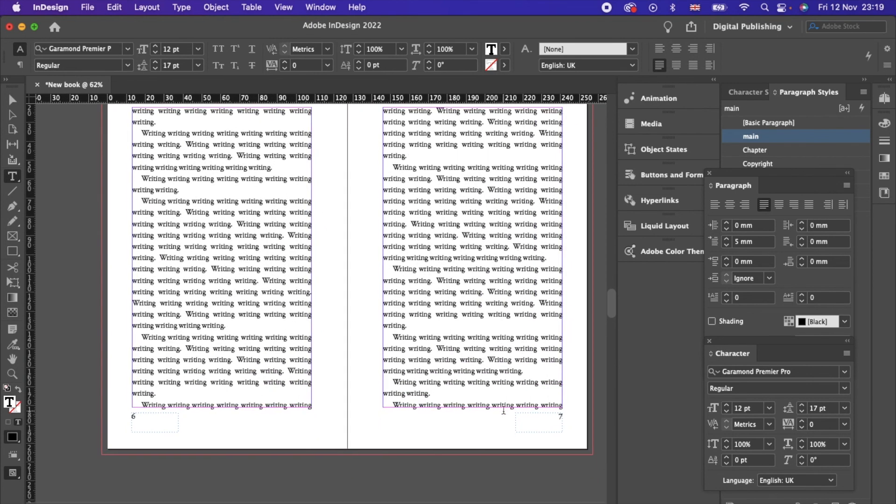
pyautogui.scroll(-10, 503, 409)
pyautogui.scroll(-5, 503, 410)
pyautogui.scroll(8, 504, 410)
pyautogui.scroll(10, 503, 410)
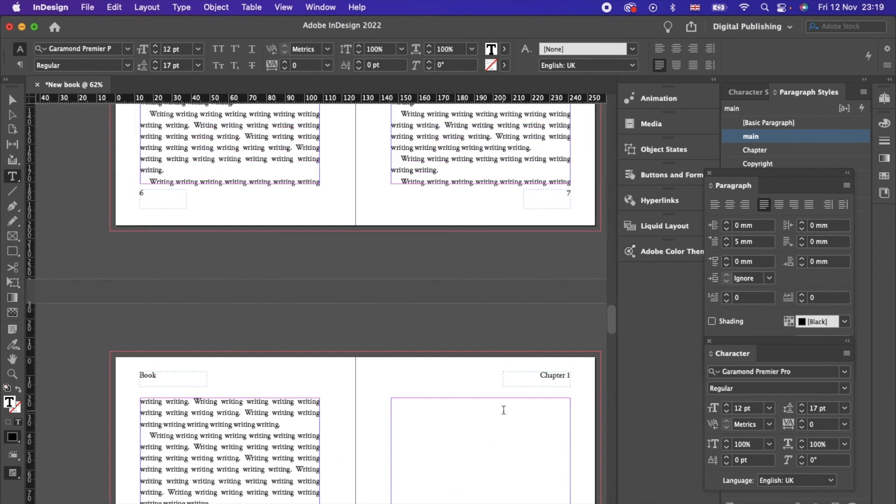
pyautogui.scroll(-8, 503, 409)
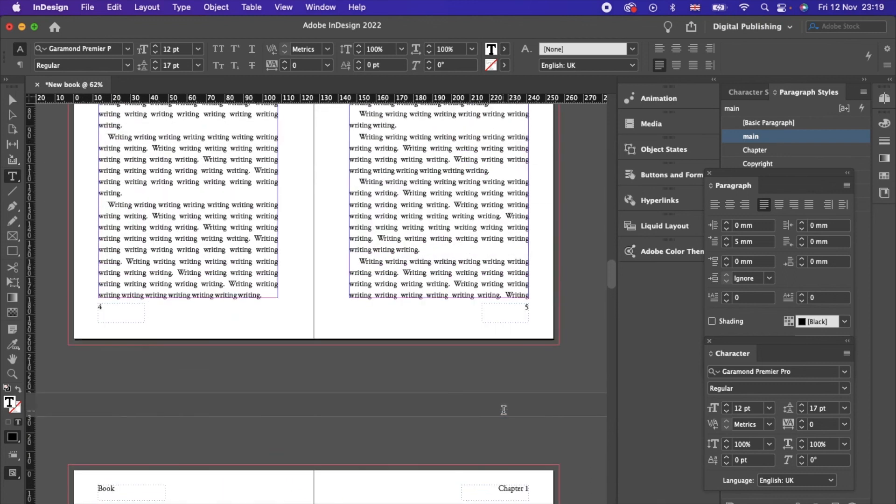
pyautogui.scroll(15, 504, 410)
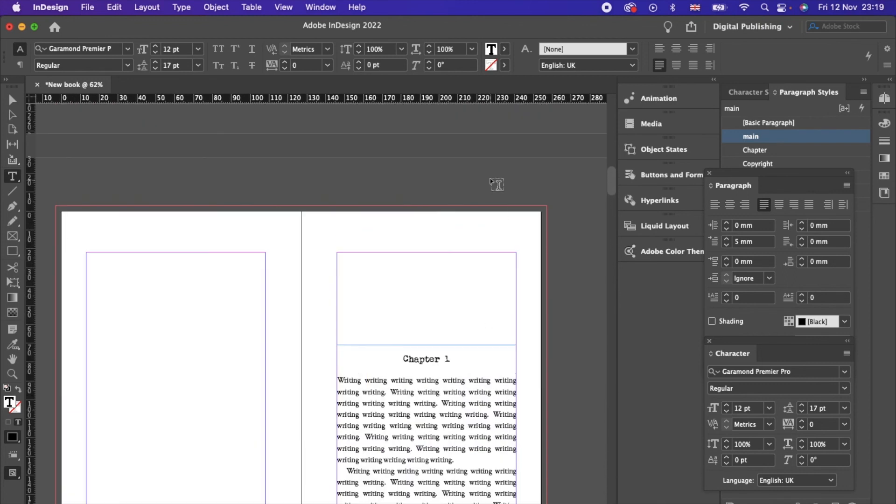
pyautogui.click(13, 99)
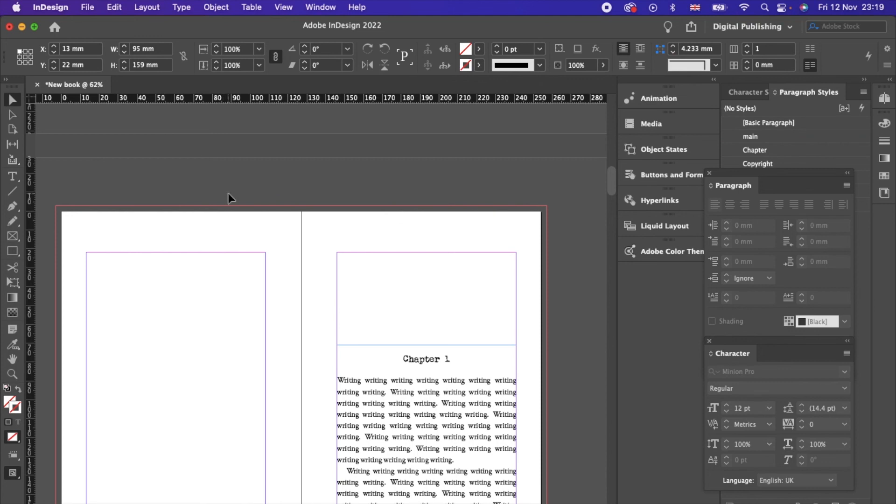
# Step: Begin a PDF export using the [Press Quality] Adobe PDF preset
pyautogui.click(89, 9)
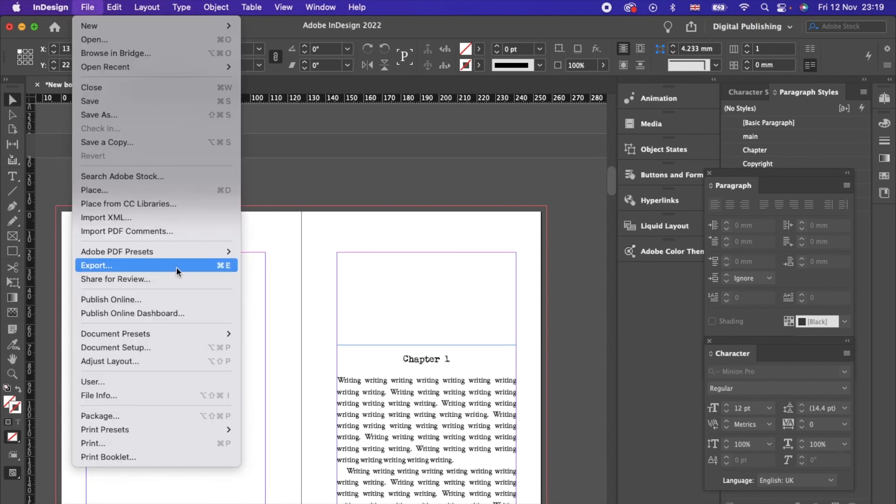
pyautogui.moveTo(193, 254)
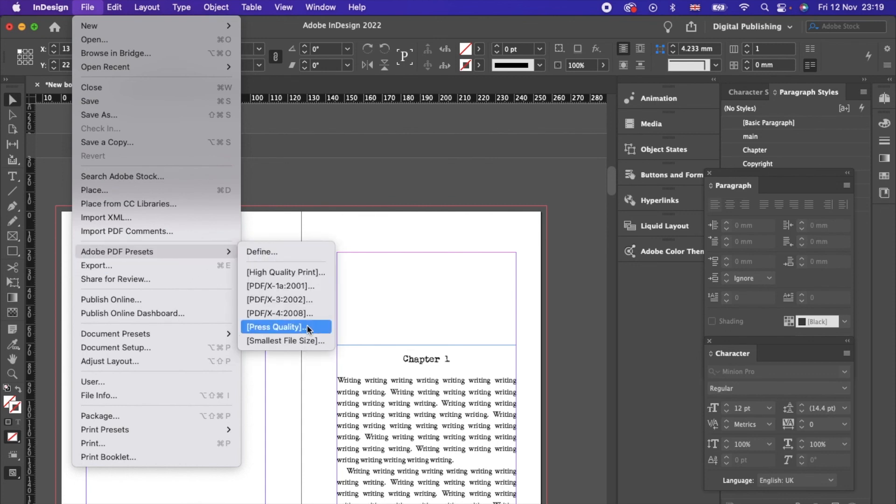
pyautogui.click(280, 327)
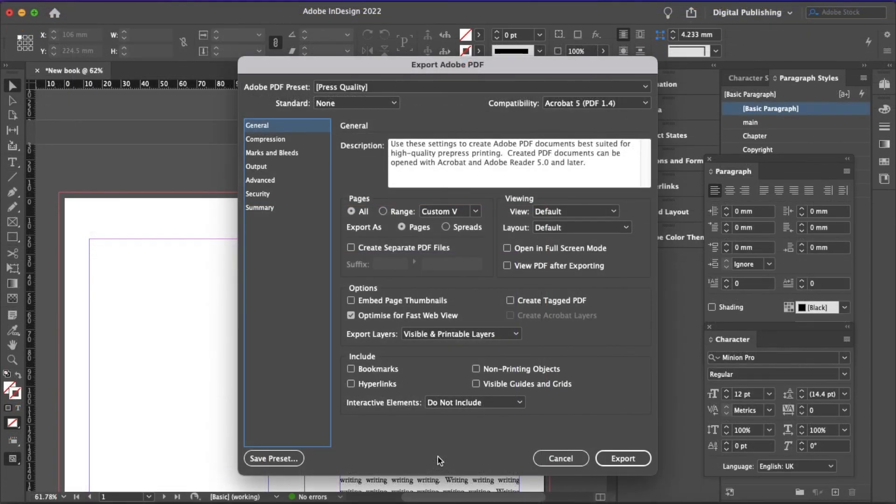
# Step: Enable Use Document Bleed Settings under Marks and Bleeds, then export the PDF
pyautogui.click(290, 155)
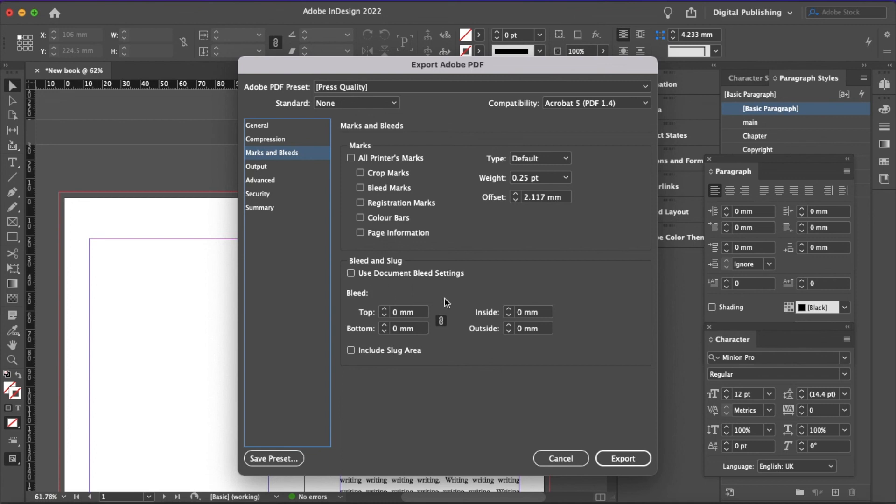
pyautogui.click(378, 275)
pyautogui.click(624, 467)
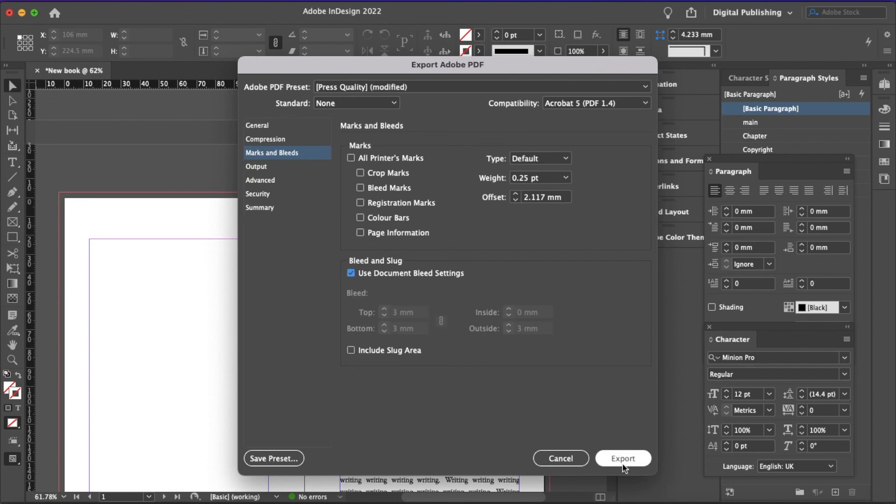